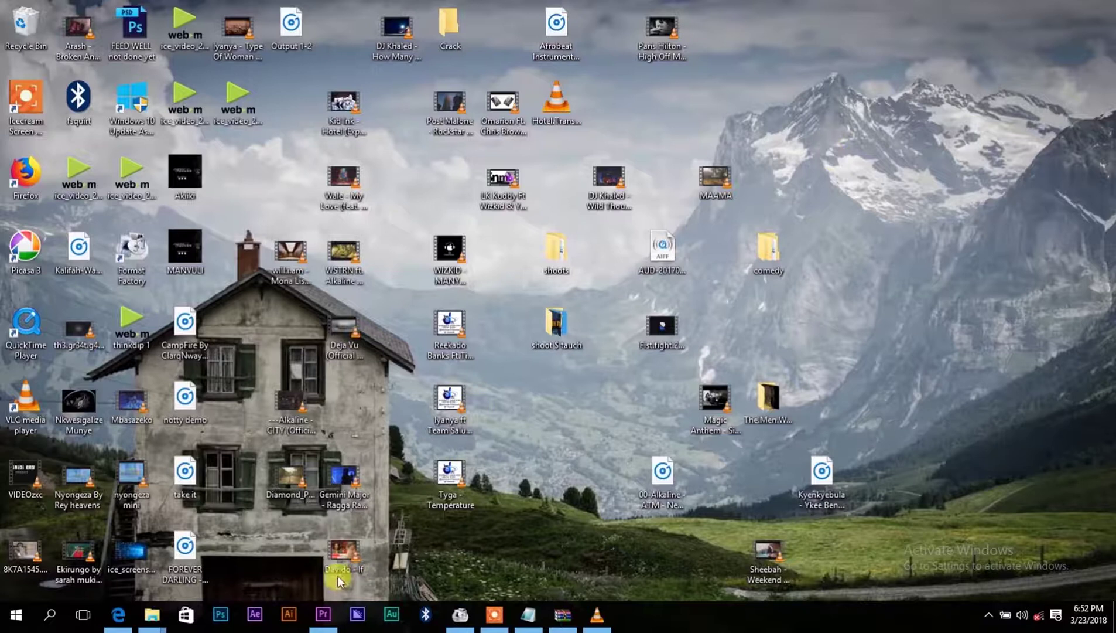
Step: Switch to Adobe Premiere Pro and start a new project, discarding the unsaved changes to Think Dip.prproj
left_click(323, 613)
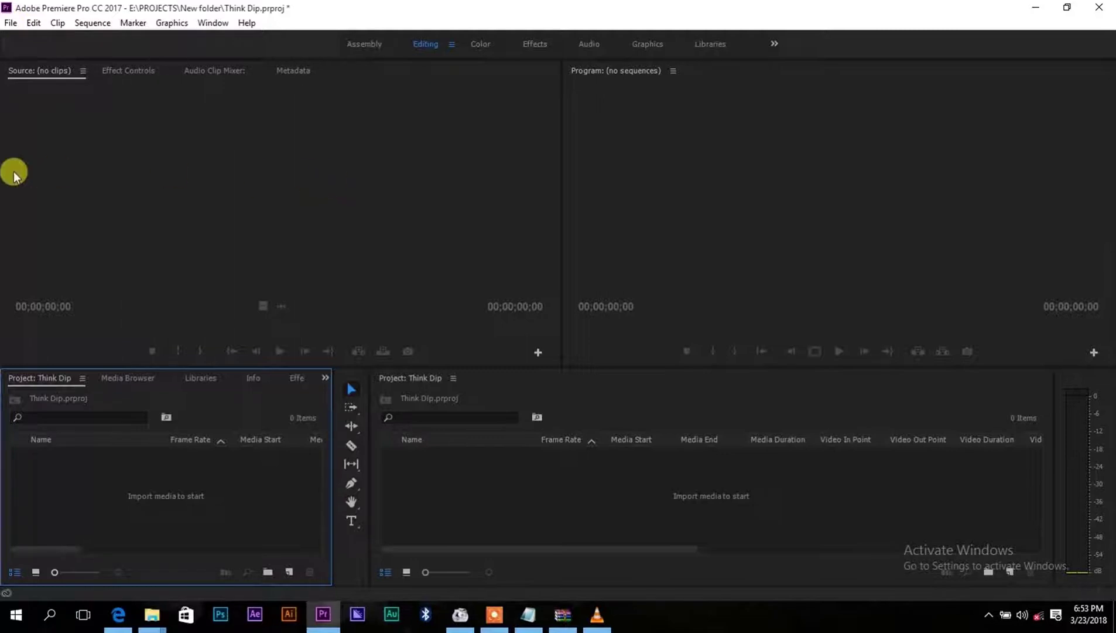
left_click(10, 24)
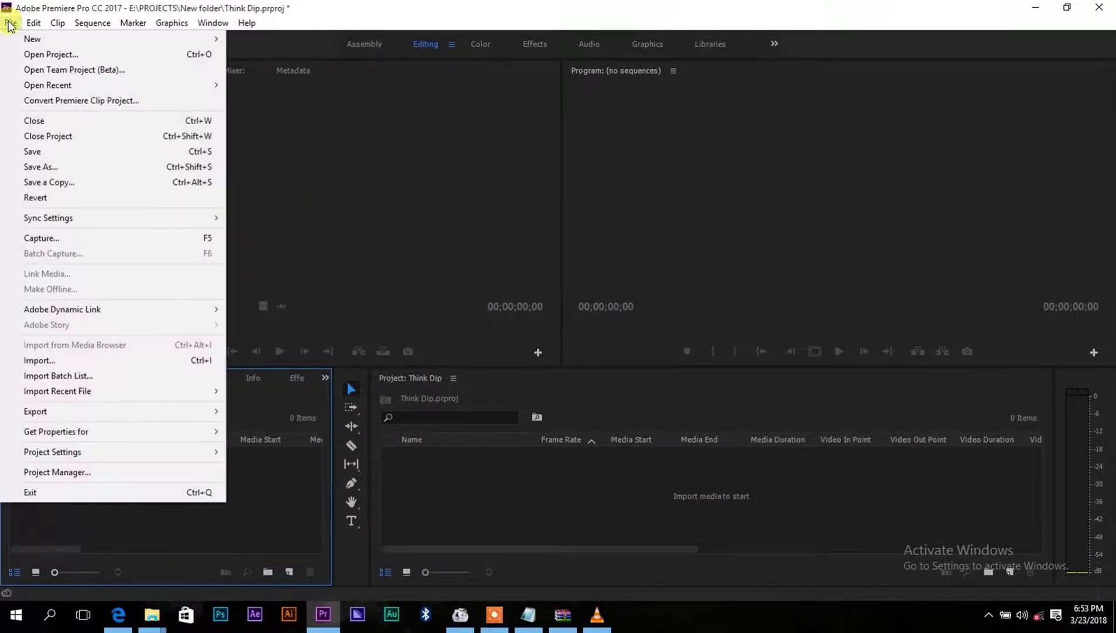
mouse_move(27, 38)
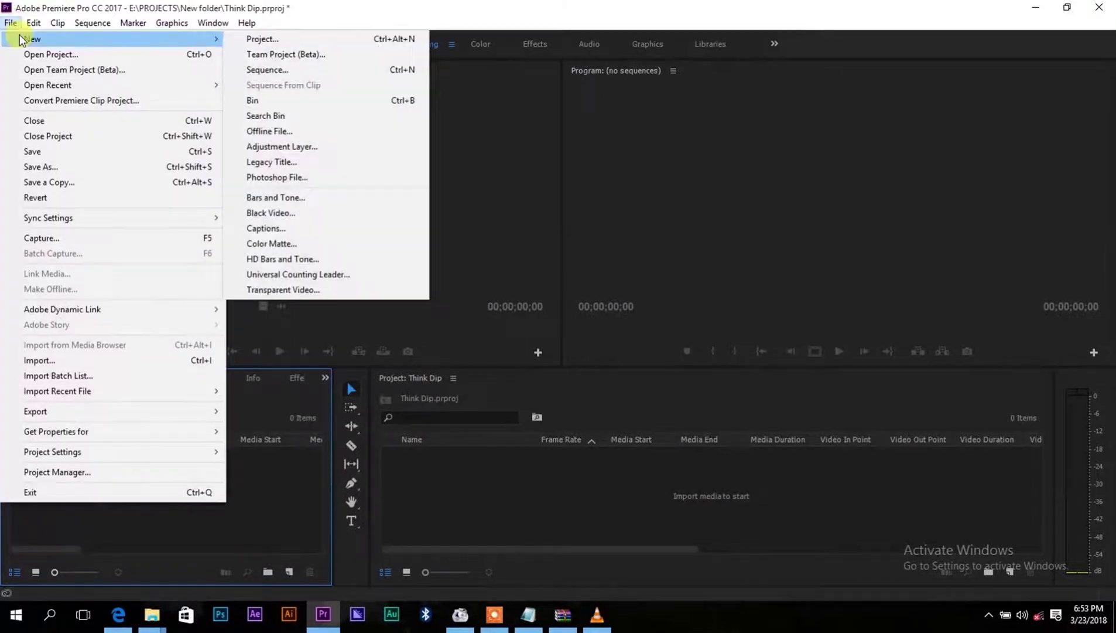
left_click(296, 39)
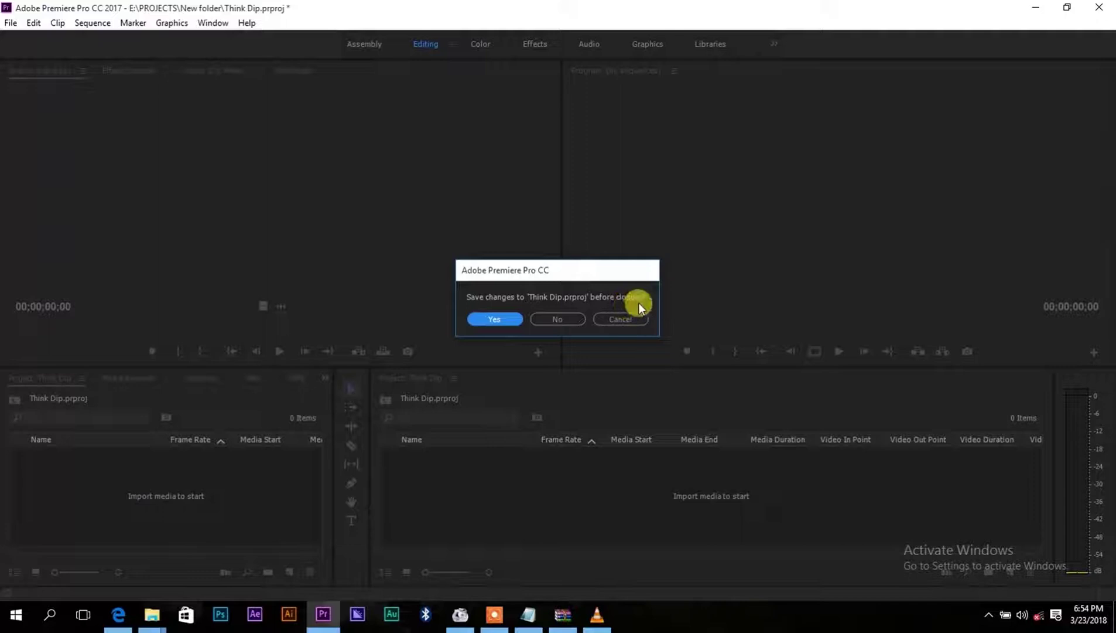
left_click(563, 319)
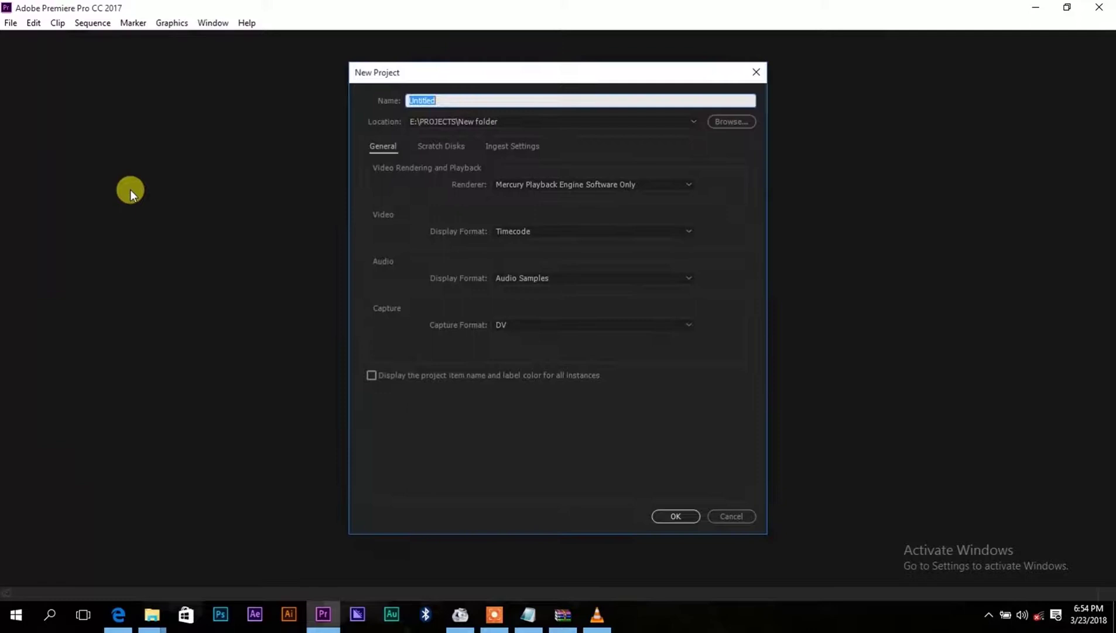
Step: Name the new project THinkDip1
left_click(455, 99)
left_click_drag(461, 95, 296, 108)
type("THInkDip I")
key("BackSpace")
type("1")
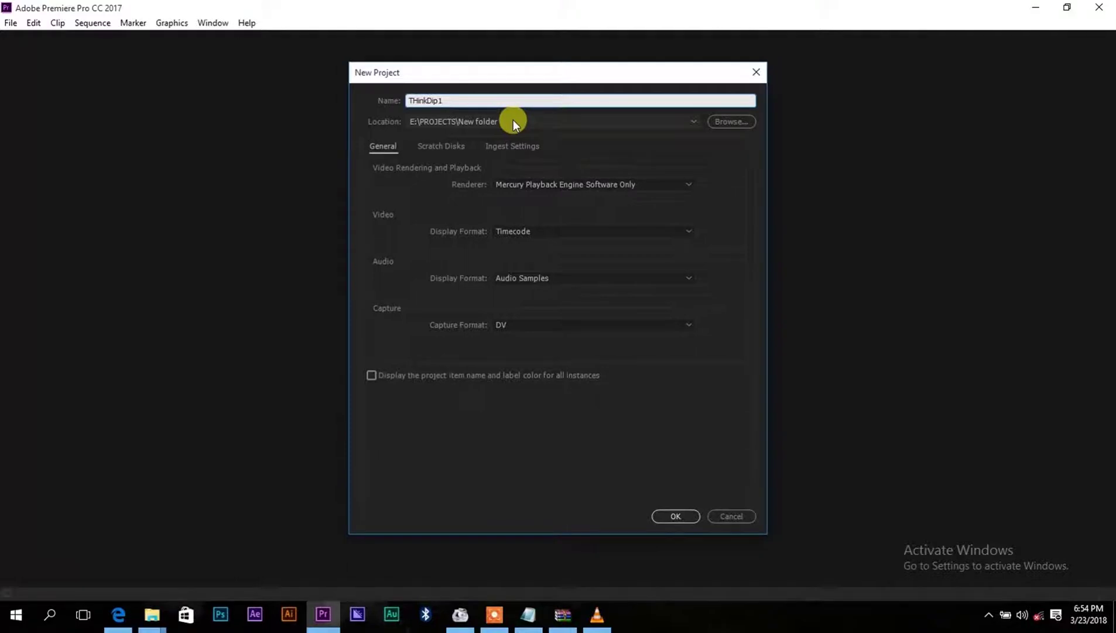
Step: Set the project location to the E:\PROJECTS\ThinkDip! folder and create the project with the remaining default settings
left_click(724, 122)
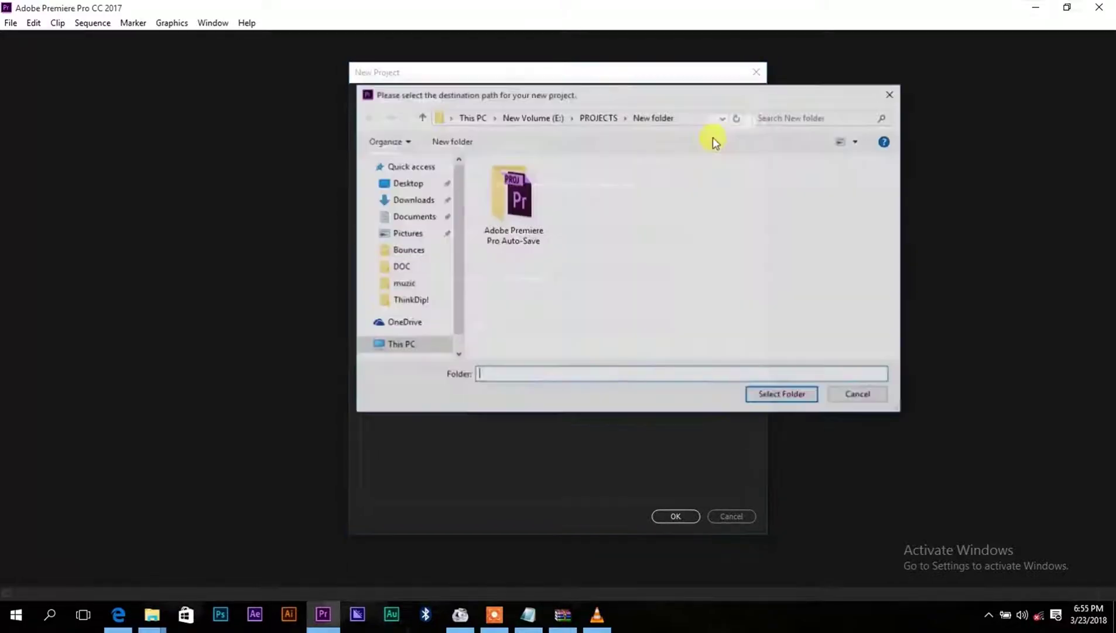
left_click(405, 344)
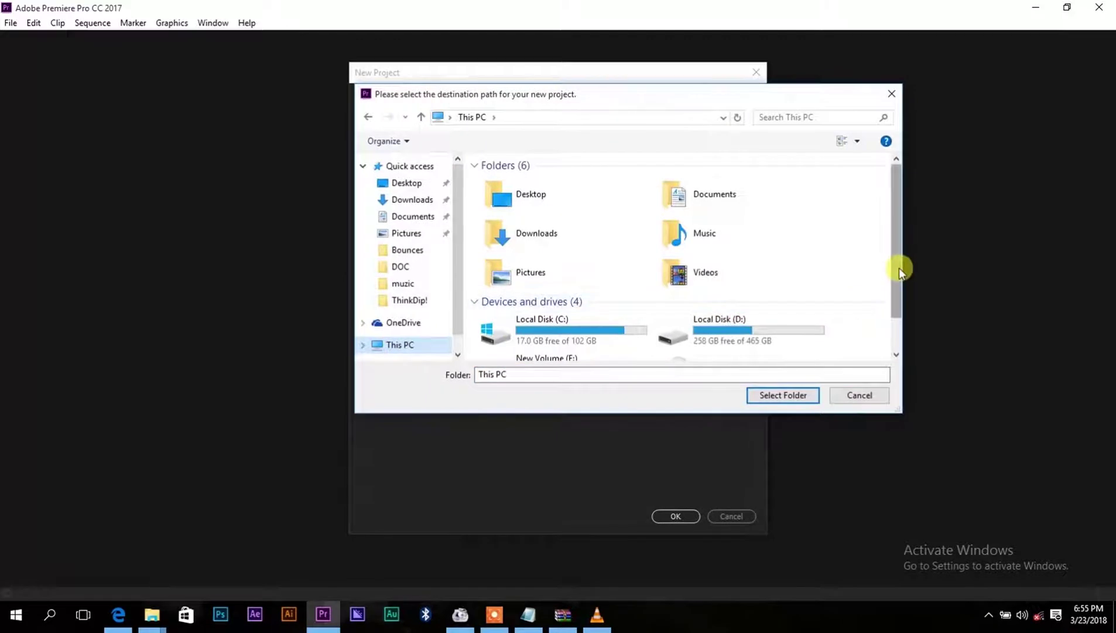
scroll(899, 268, "down", 1)
left_click(558, 344)
double_click(558, 343)
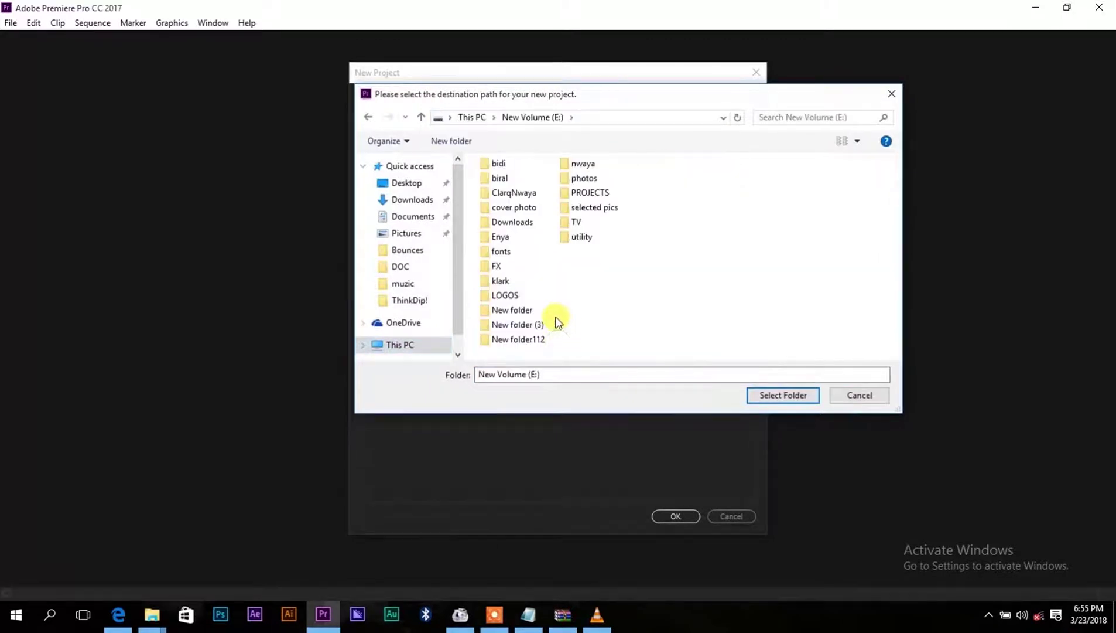
double_click(594, 191)
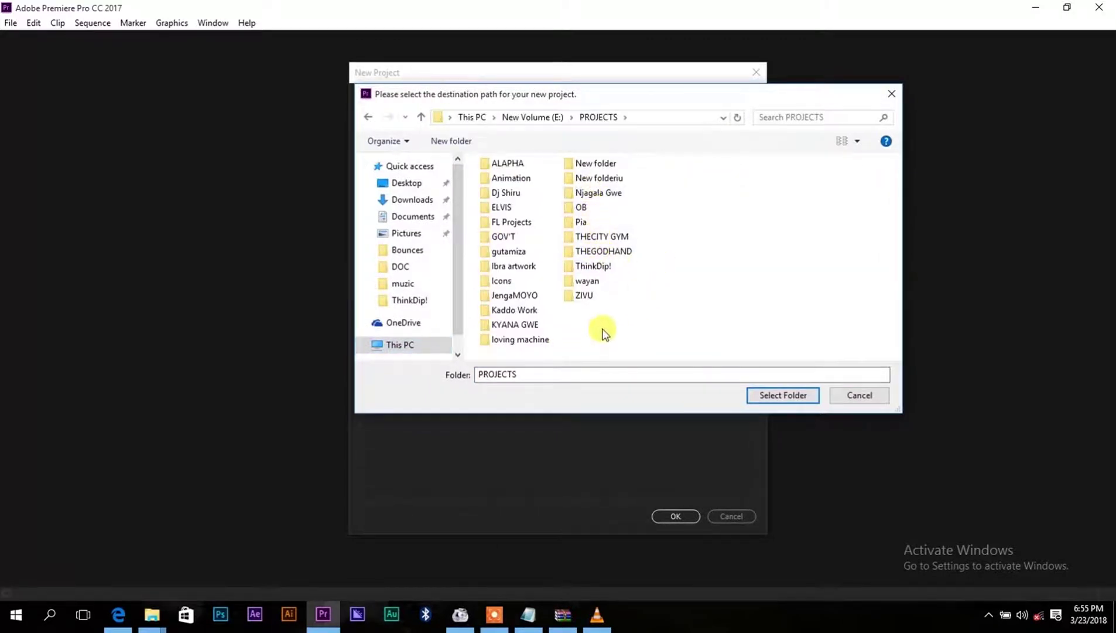
double_click(599, 267)
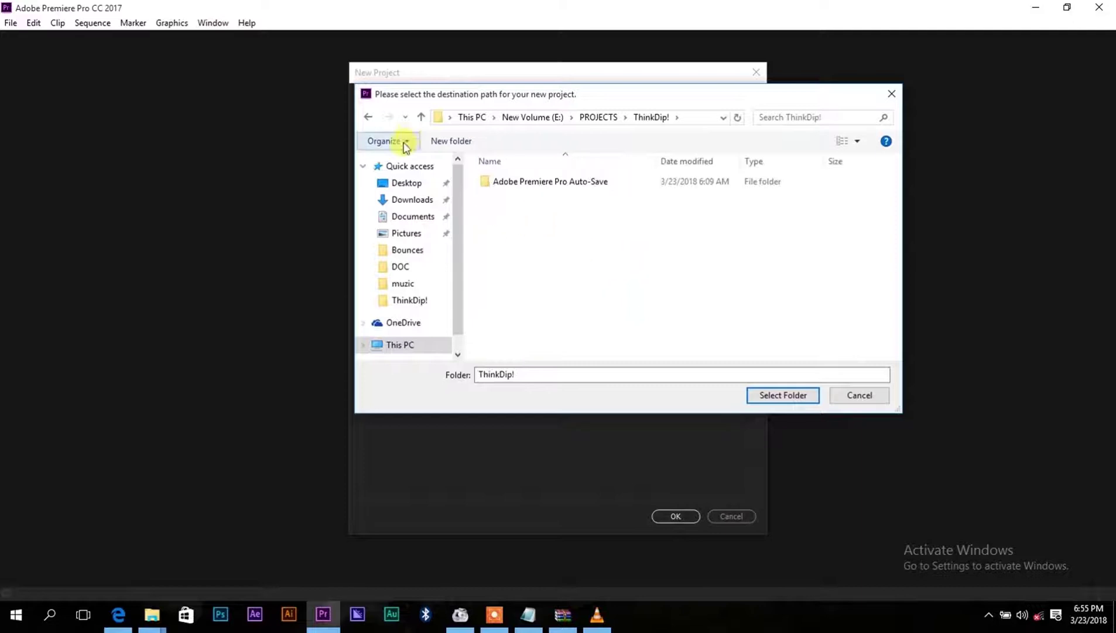
left_click(544, 375)
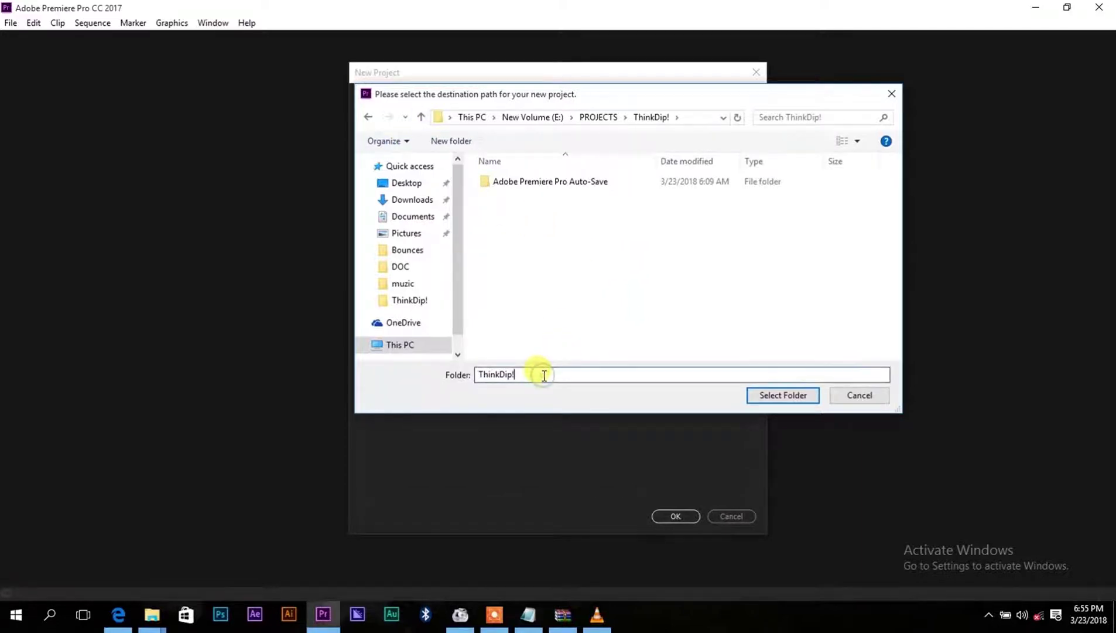
left_click(779, 394)
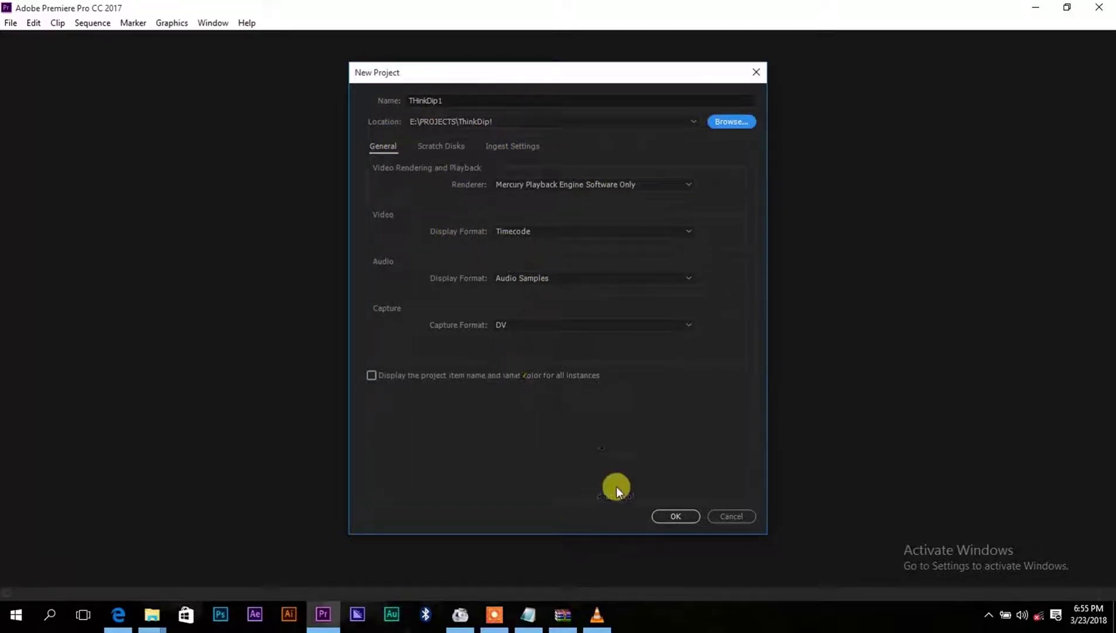
left_click(666, 519)
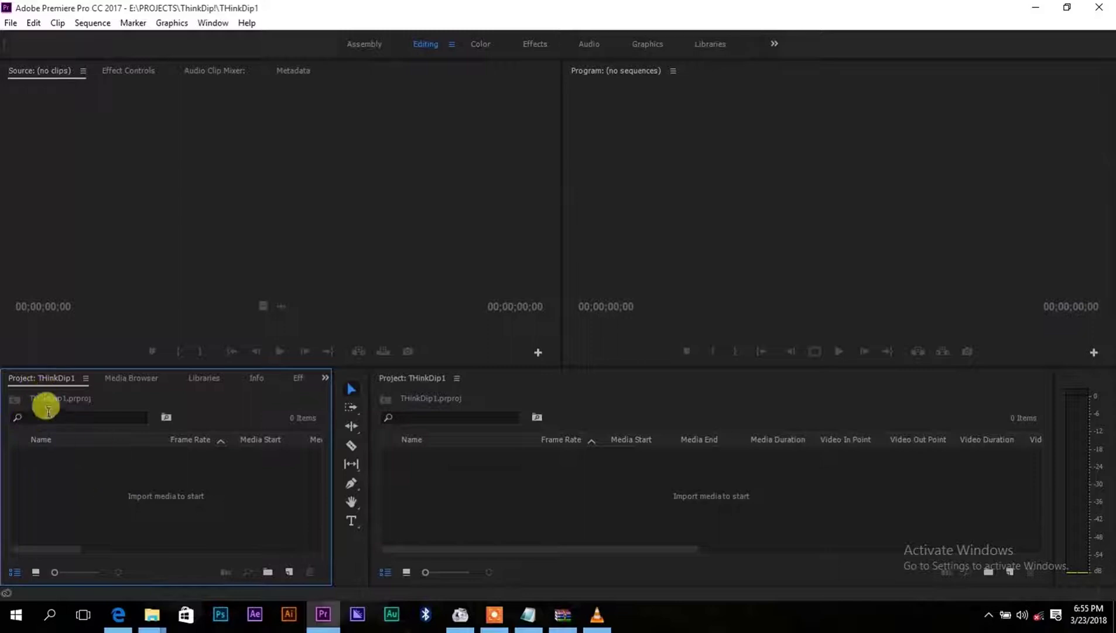
left_click(124, 377)
left_click(206, 378)
left_click(266, 378)
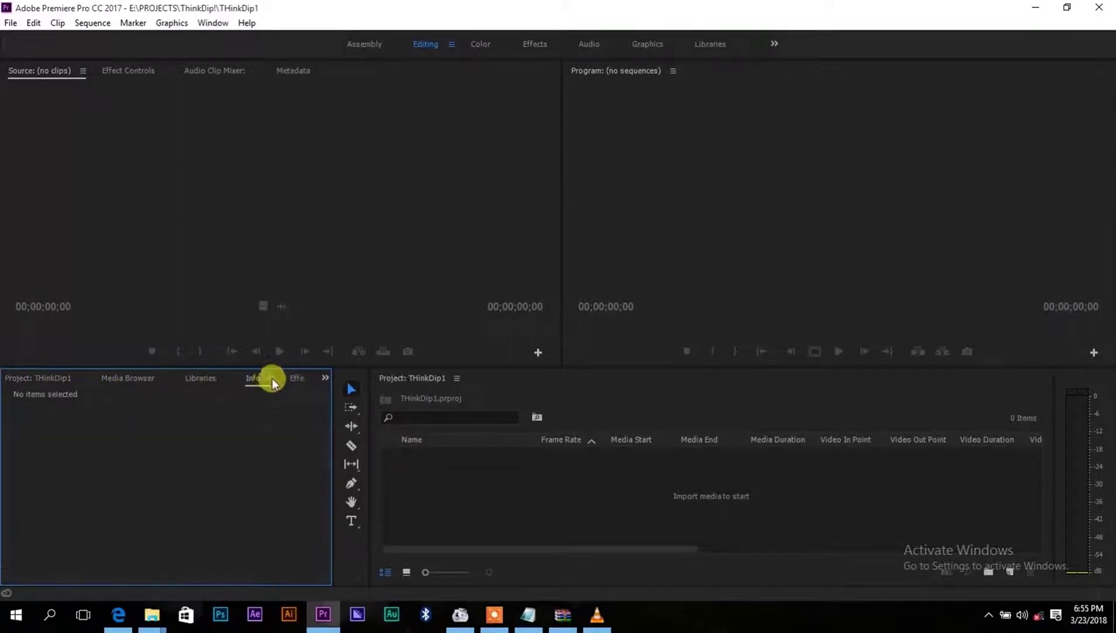
left_click(289, 377)
left_click(7, 382)
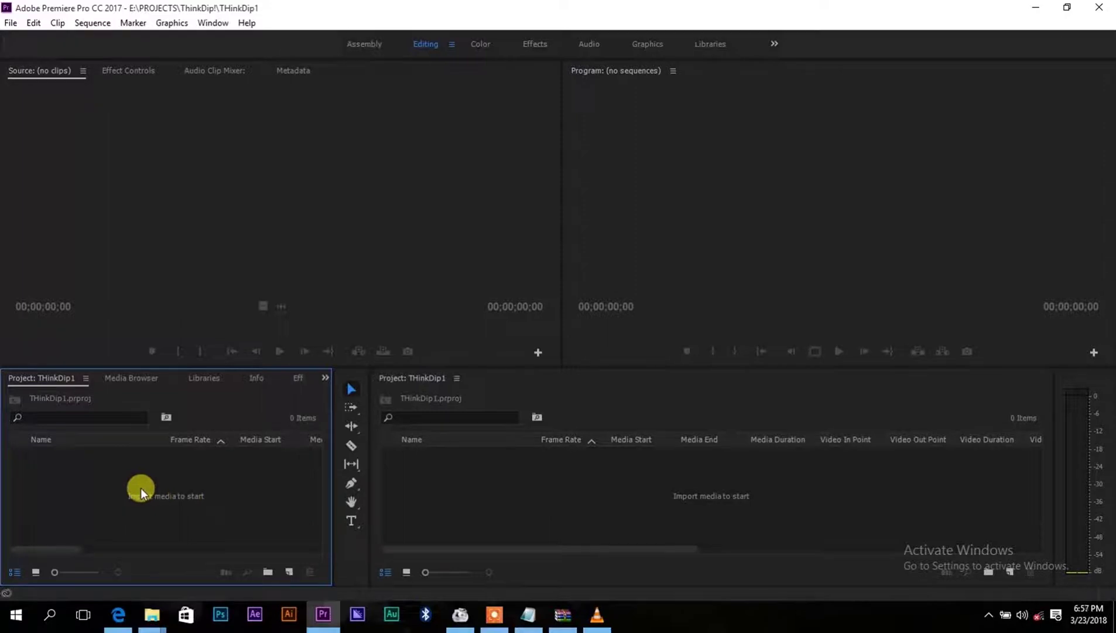
Step: Import the MP3 file "Alib omu Naava Grey new Ugandan music" from the ThinkDip! folder into the project
left_click(10, 23)
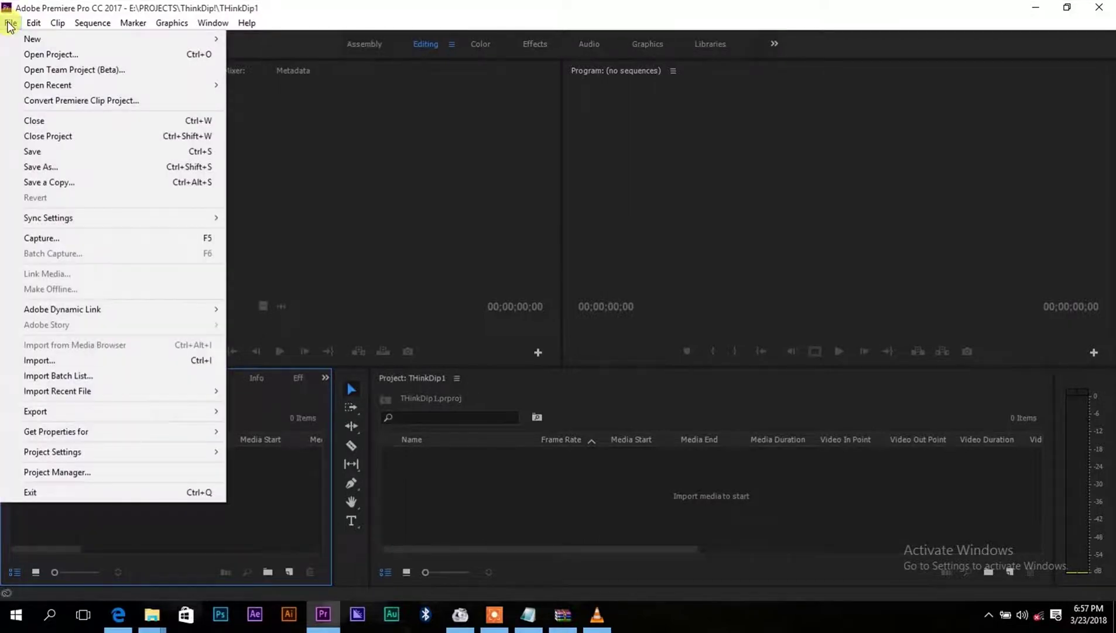
left_click(151, 360)
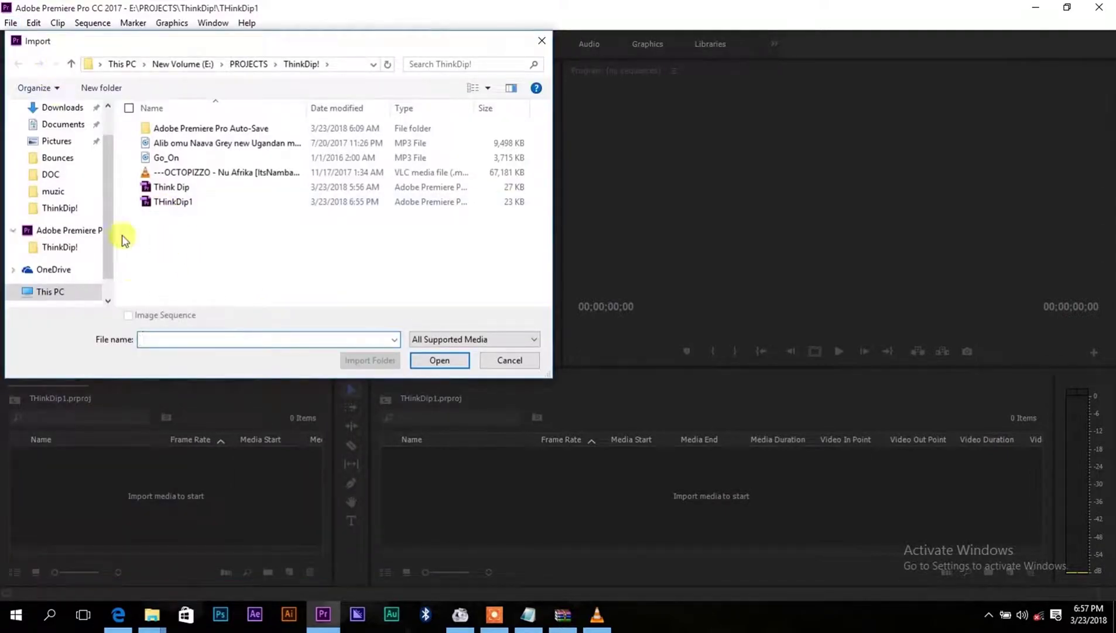
left_click(202, 144)
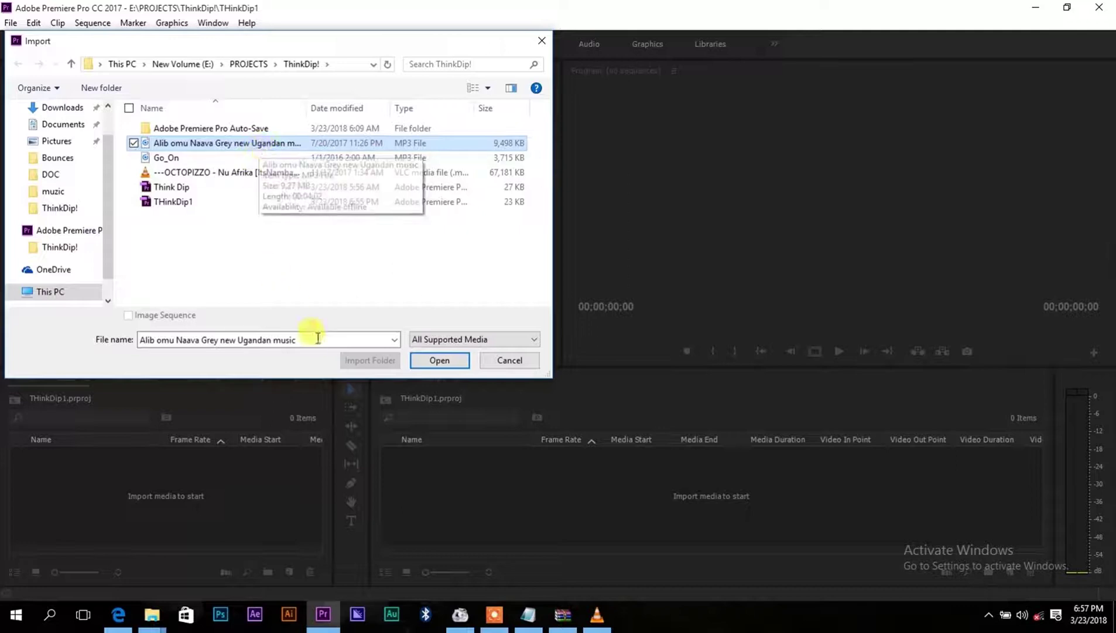
left_click(438, 362)
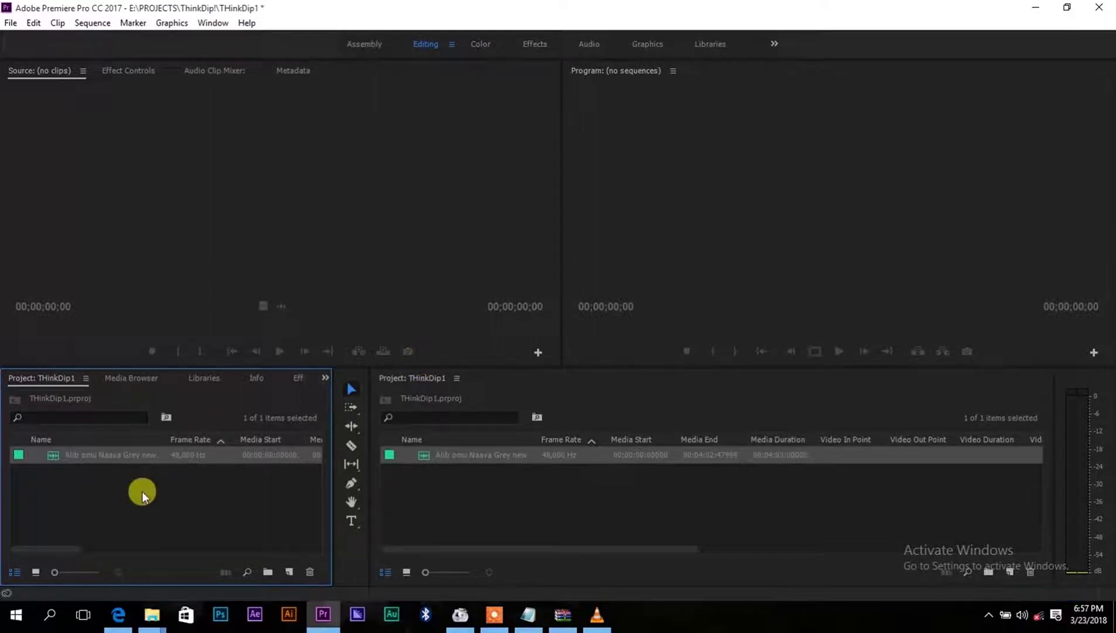
Step: Import the video "---OCTOPIZZO - Nu Afrika [ItsNambaNaneTV] - YouTube" from the ThinkDip! folder into the project
left_click(89, 489)
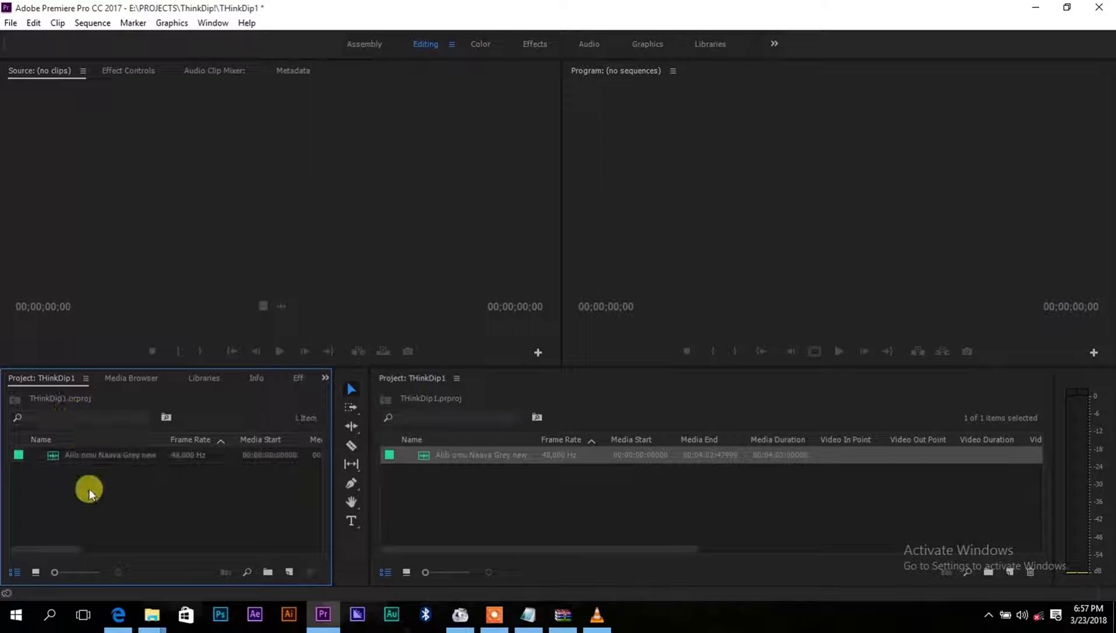
double_click(89, 489)
left_click(499, 356)
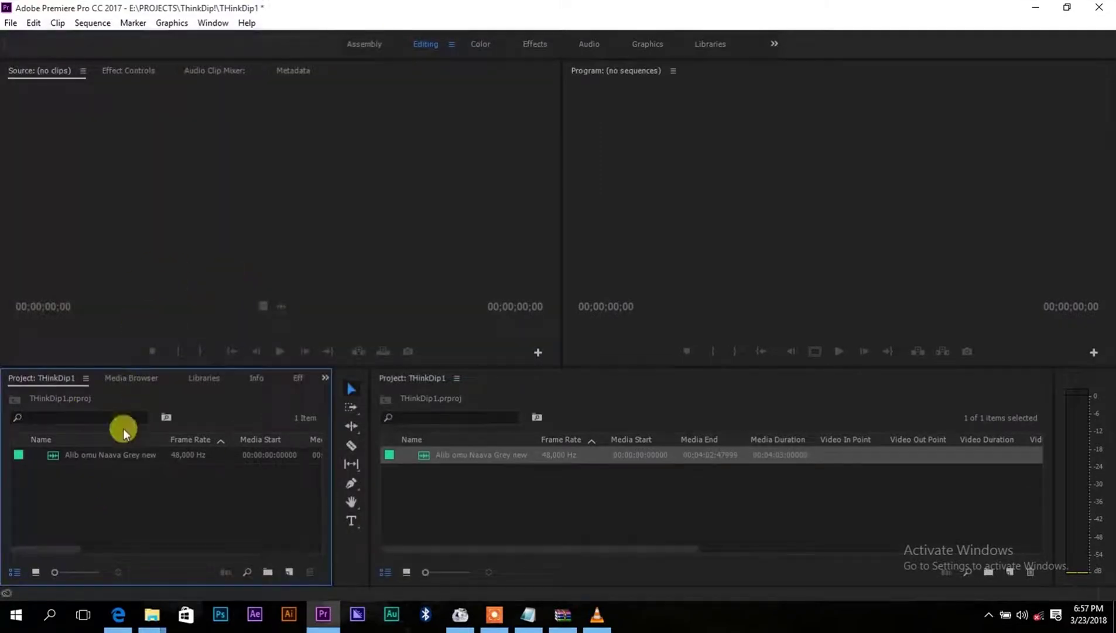
double_click(136, 497)
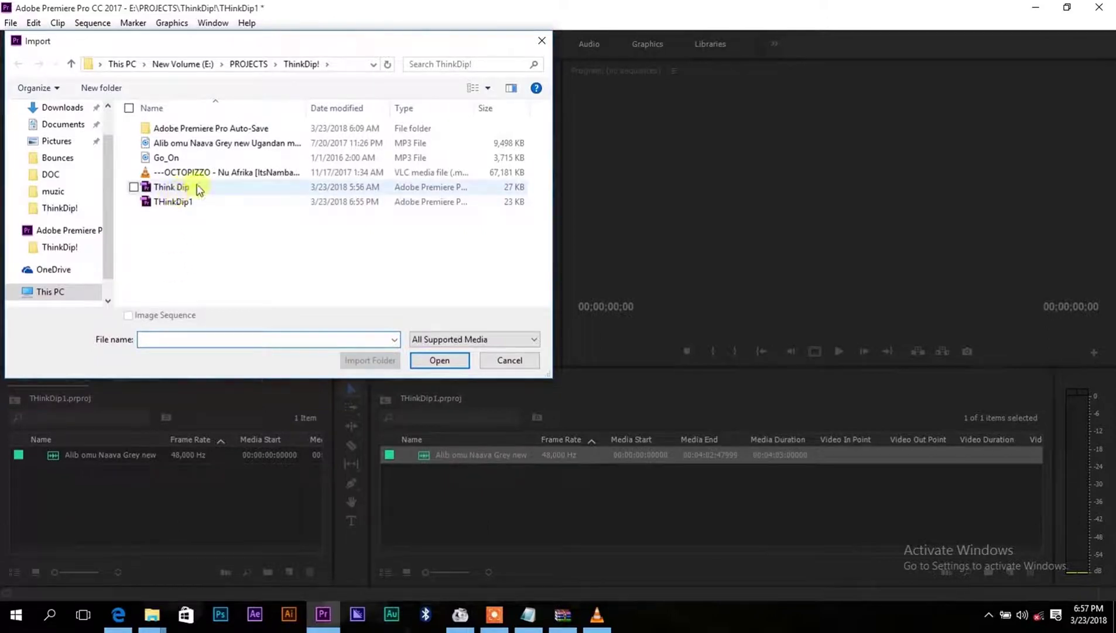
left_click(235, 173)
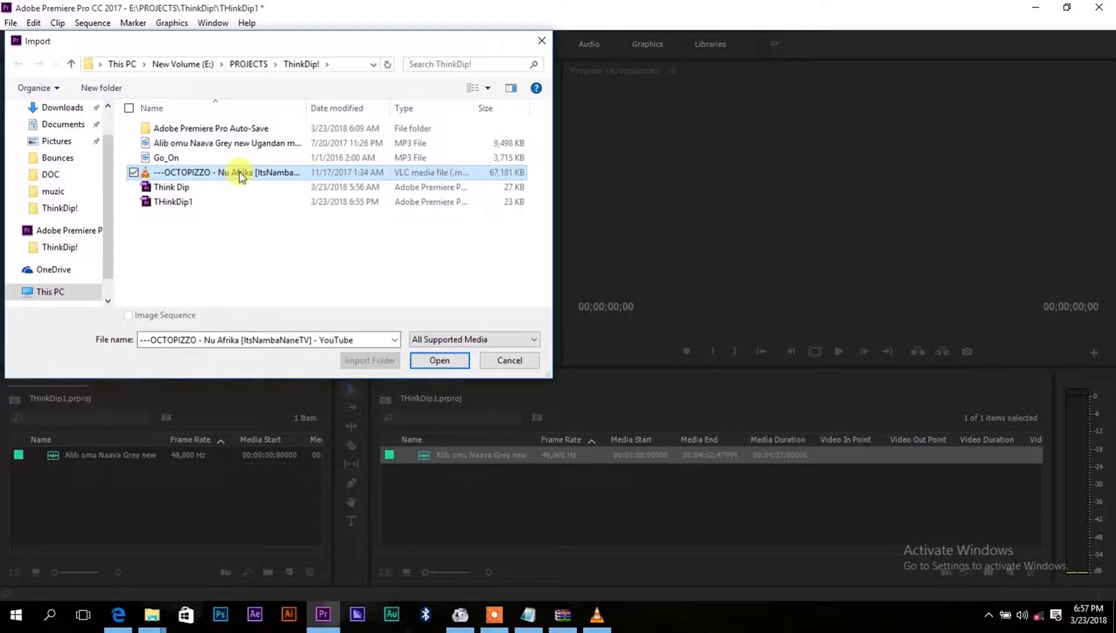
left_click(421, 360)
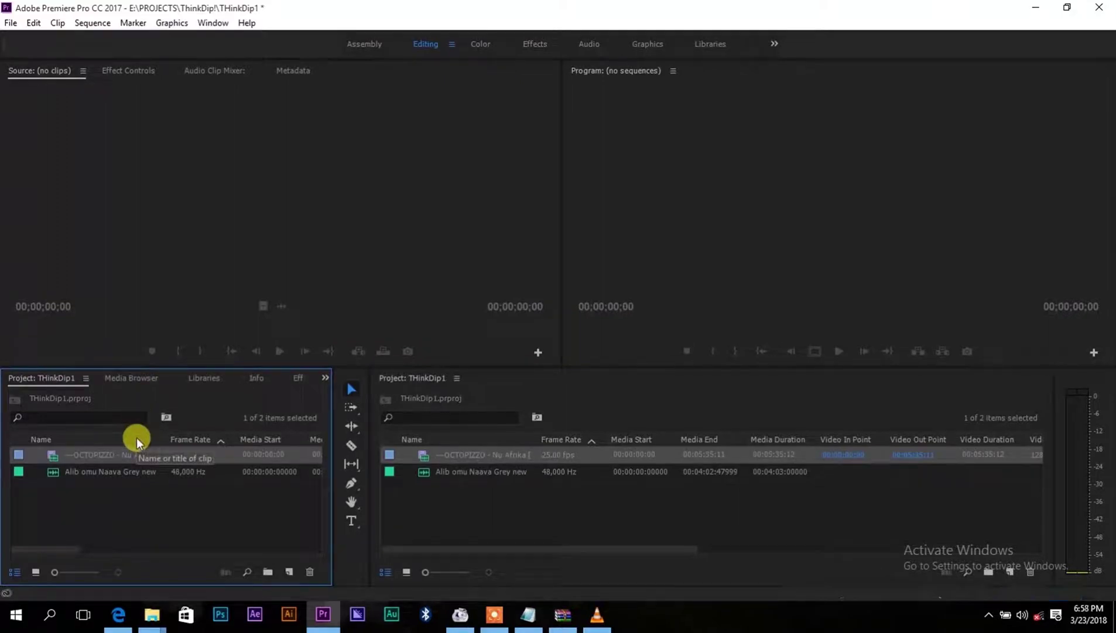
Step: Create a new sequence from the imported OCTOPIZZO video clip so that its settings match the clip
left_click(115, 503)
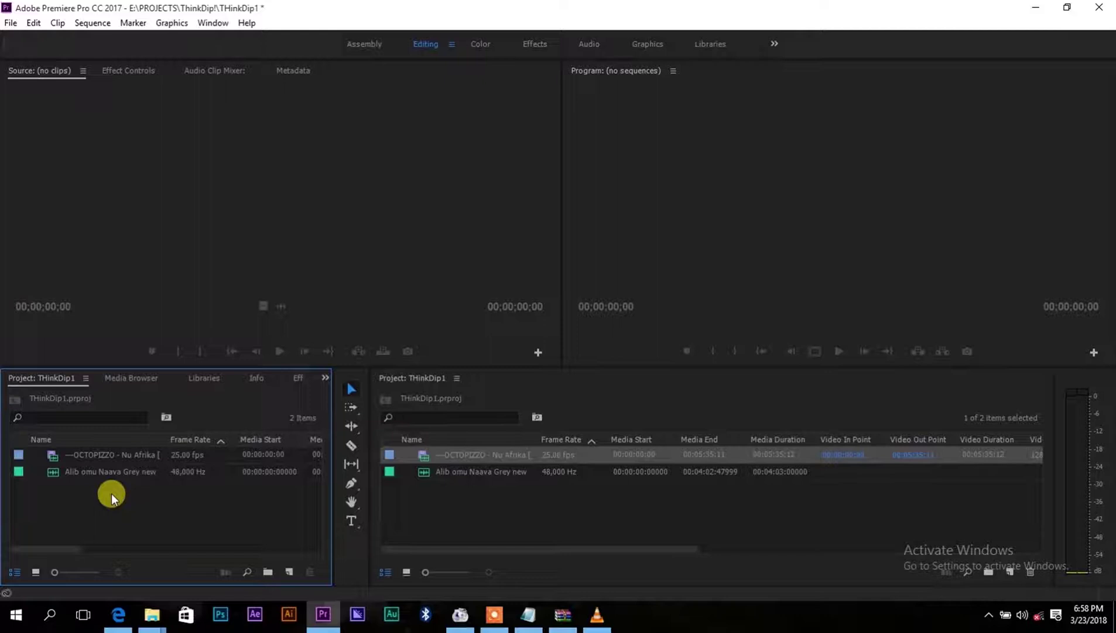
left_click(98, 457)
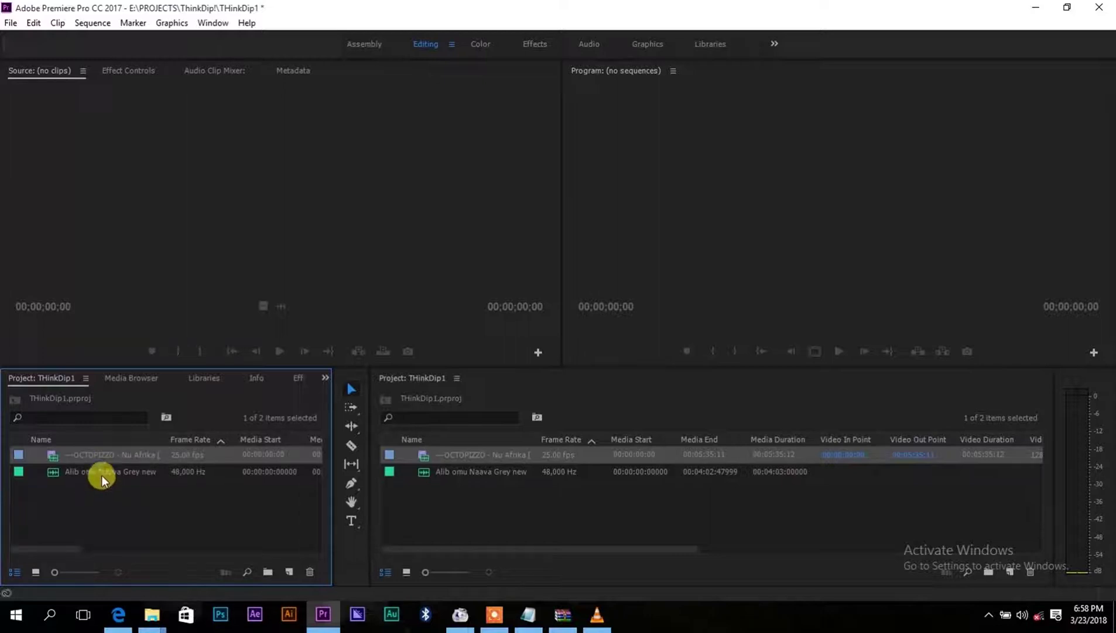
left_click(103, 473)
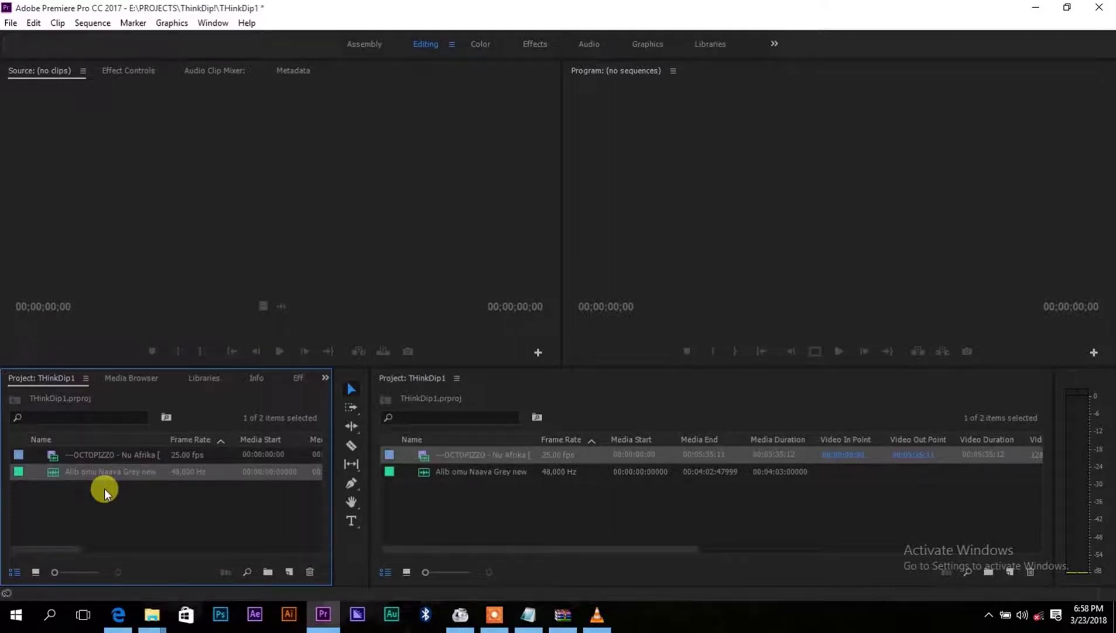
right_click(92, 454)
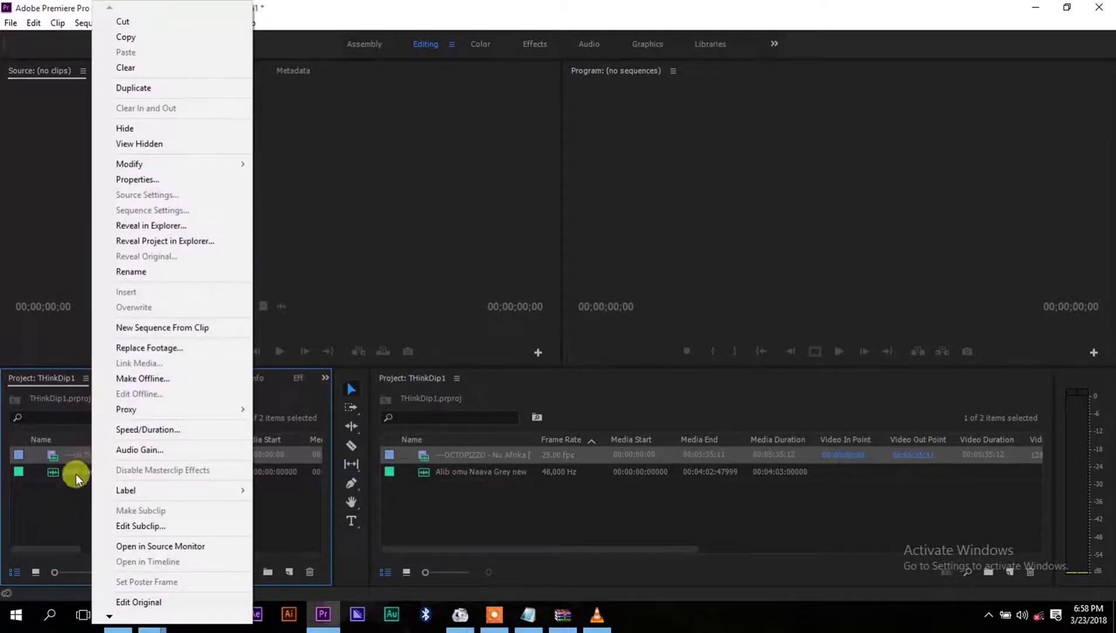
left_click(75, 492)
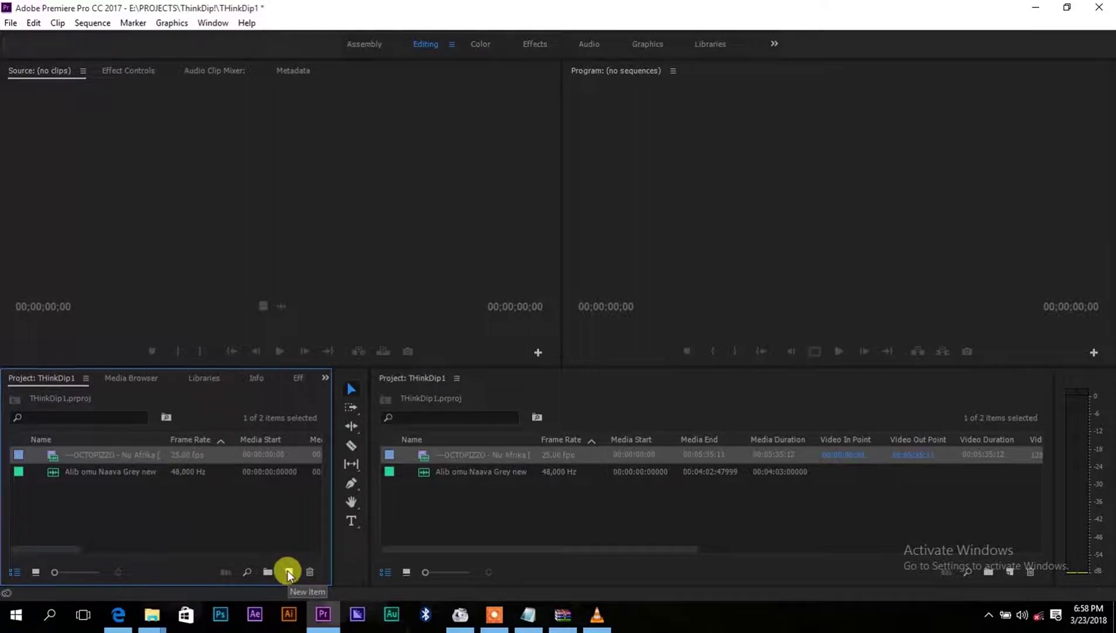
left_click_drag(52, 454, 288, 574)
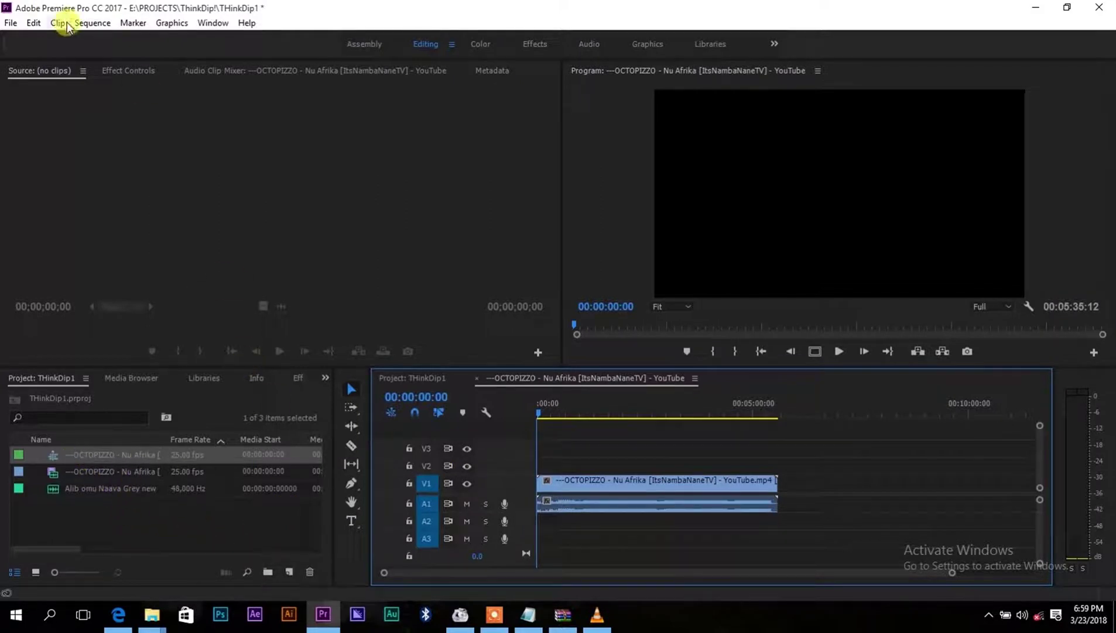
Step: Review the settings of the OCTOPIZZO sequence, including timebase, frame size and audio sample rate, and accept them as they are
left_click(85, 26)
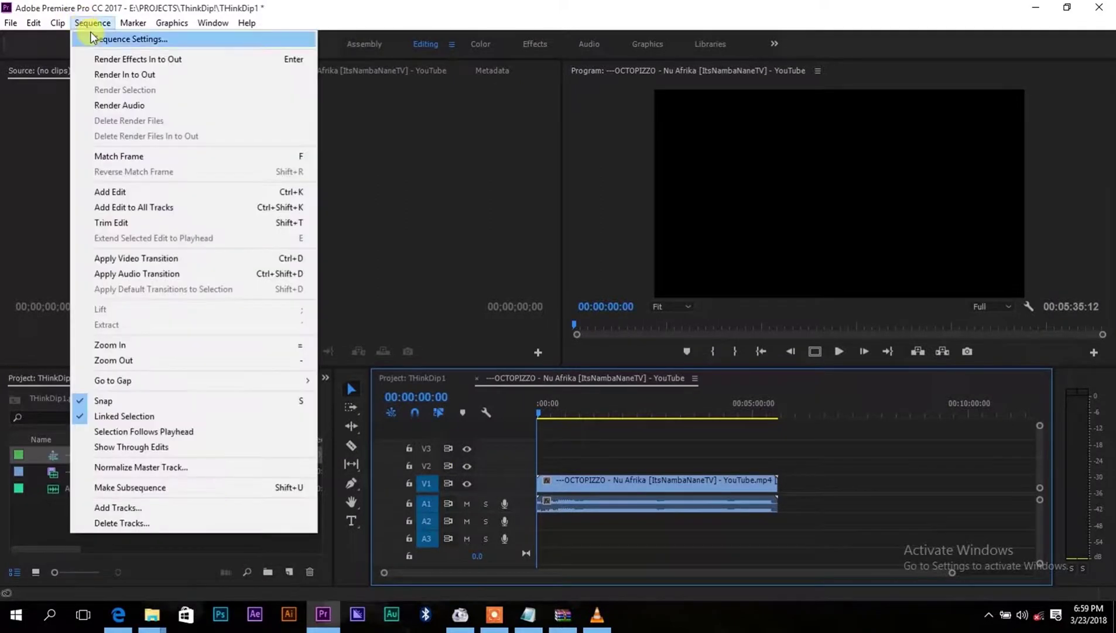
left_click(90, 34)
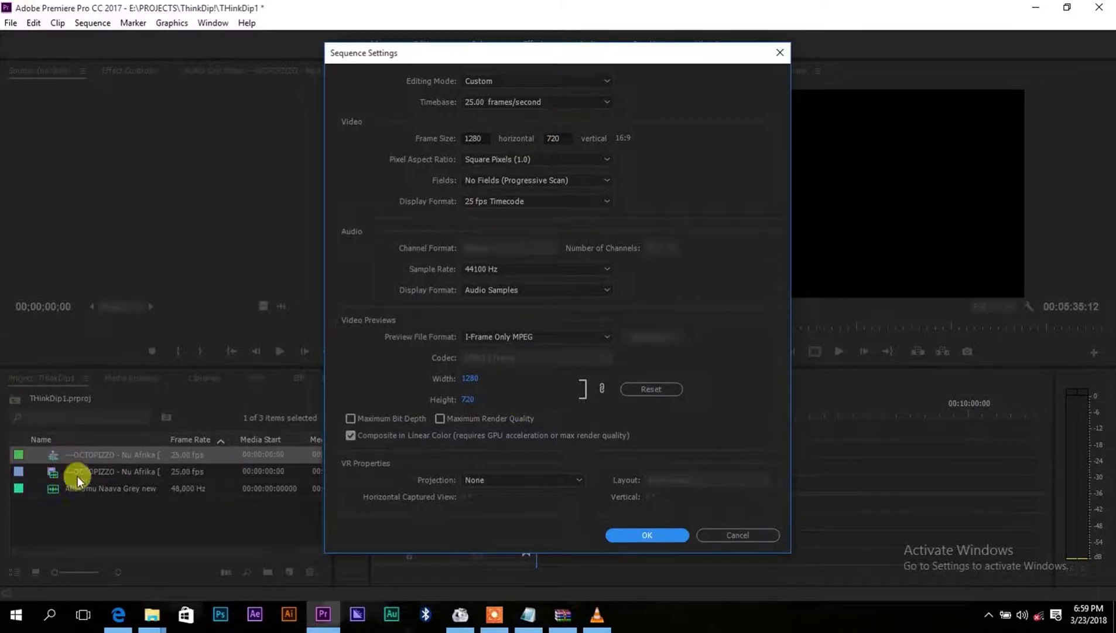
left_click(651, 535)
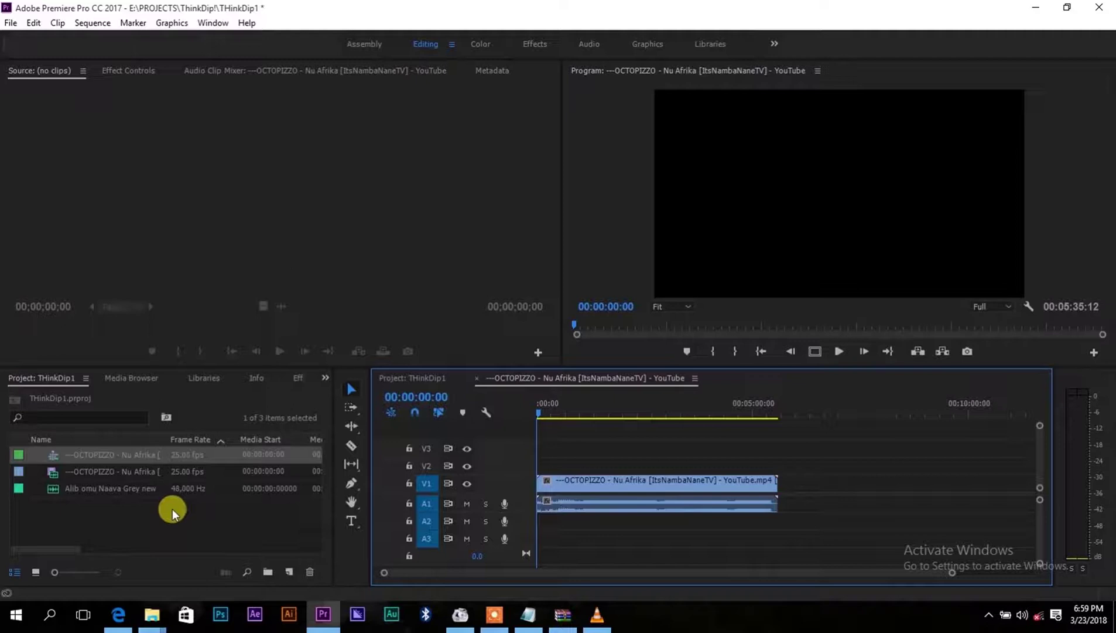
Step: Switch to File Explorer and browse the E: drive to the footage in PROJECTS > OB > FOOTAGE > canon > 100EOS5D
mouse_move(153, 613)
left_click(182, 548)
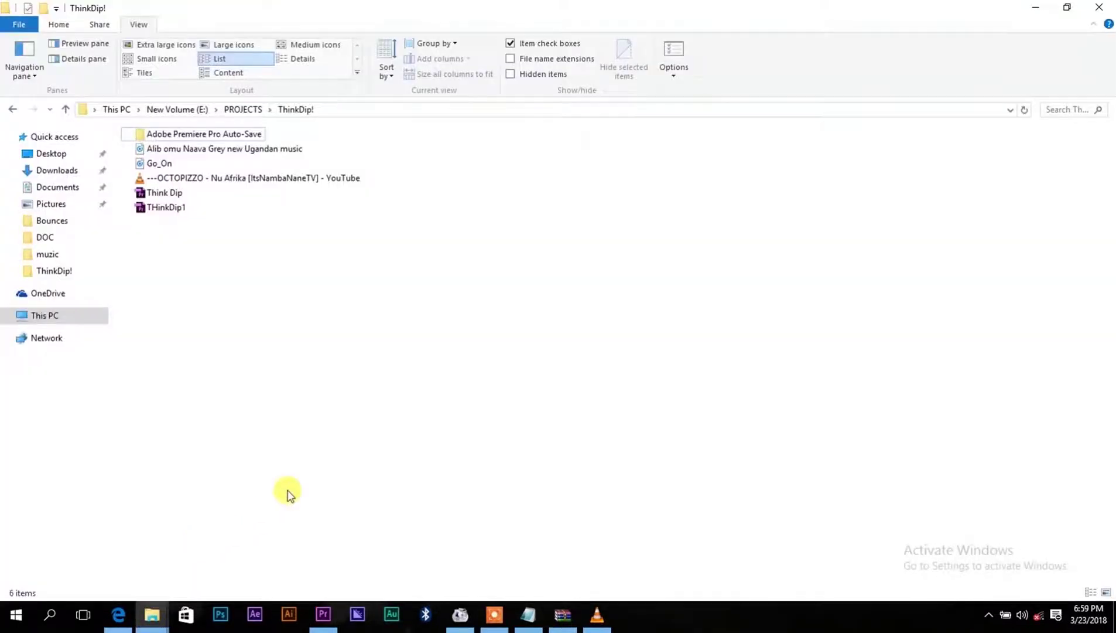
left_click(43, 324)
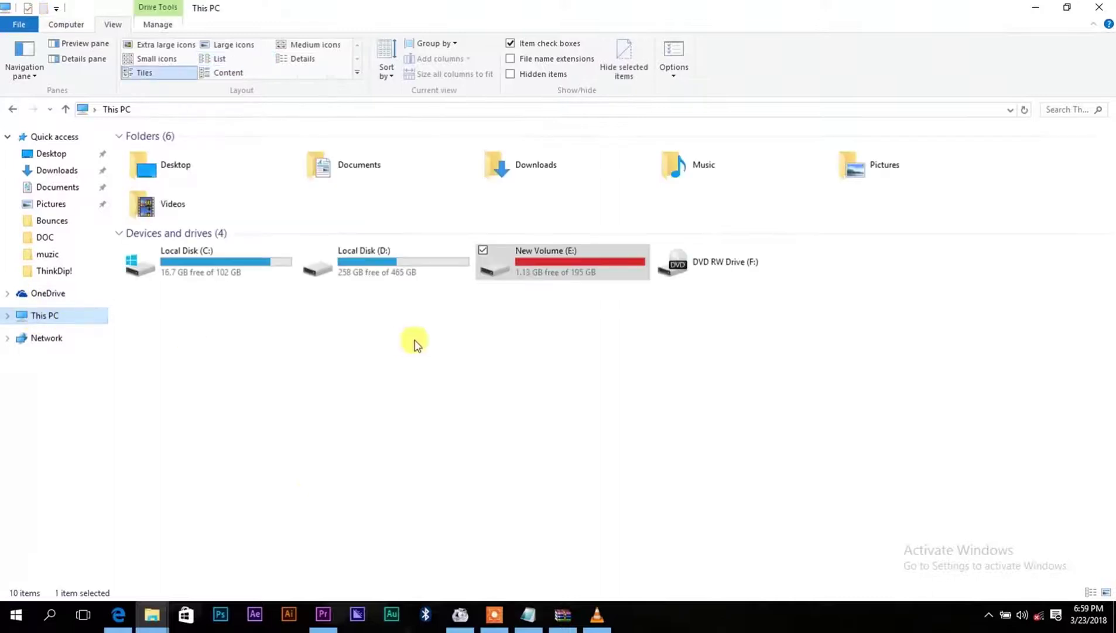
double_click(556, 276)
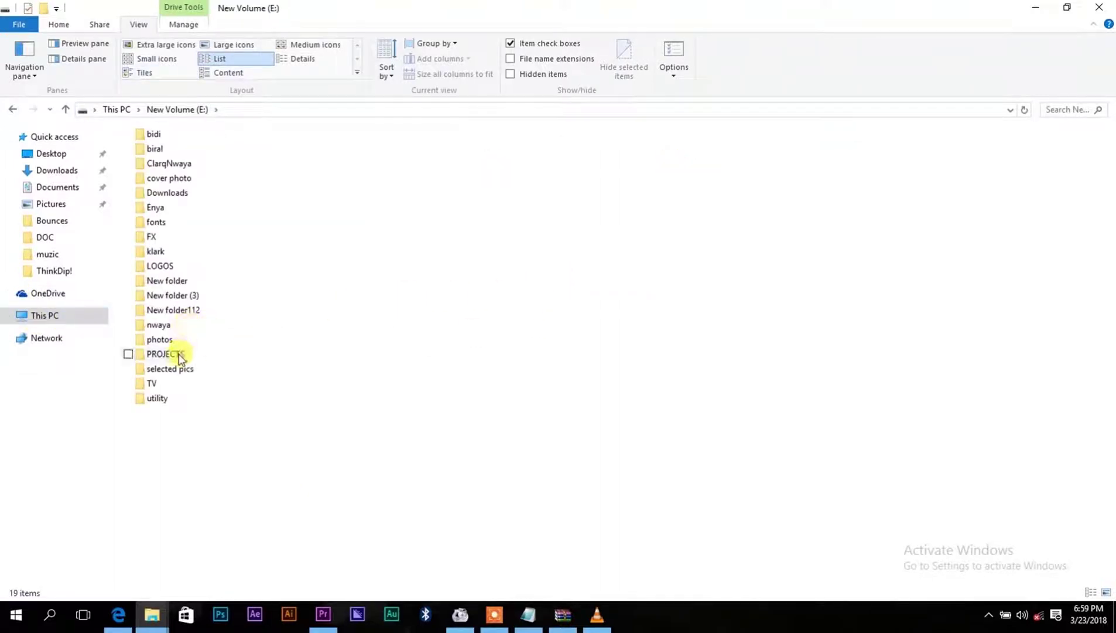
mouse_move(180, 359)
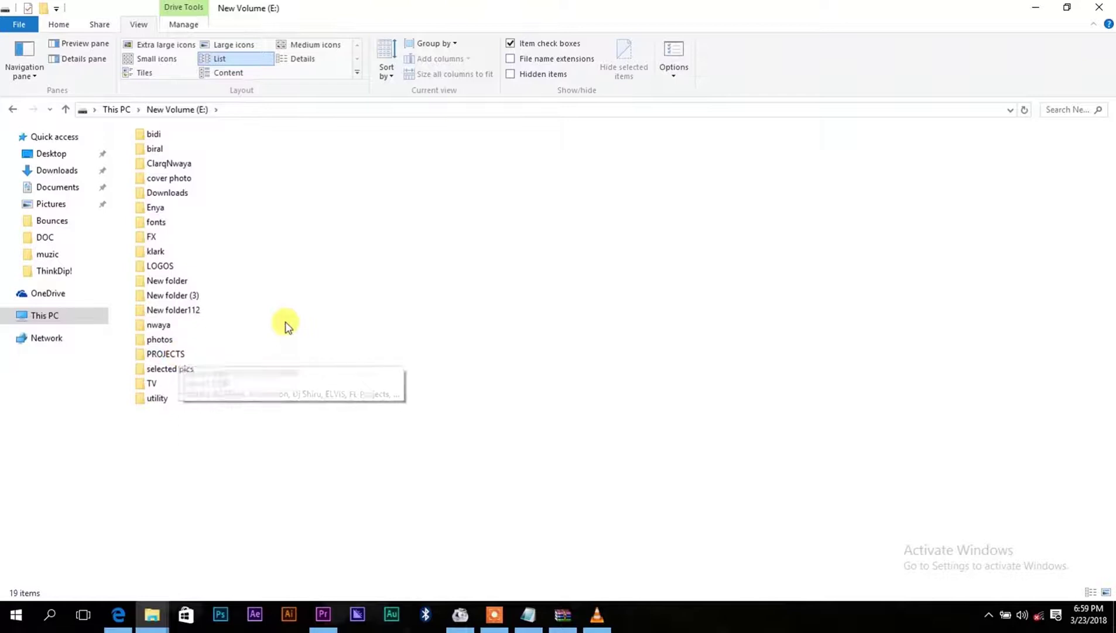
double_click(168, 355)
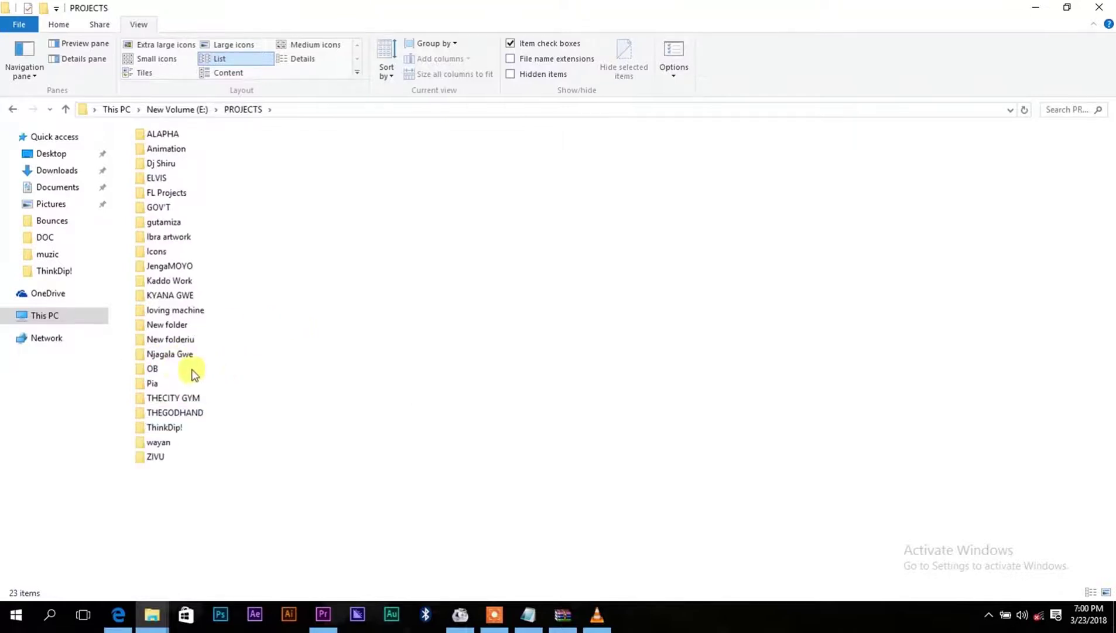
double_click(140, 369)
double_click(175, 221)
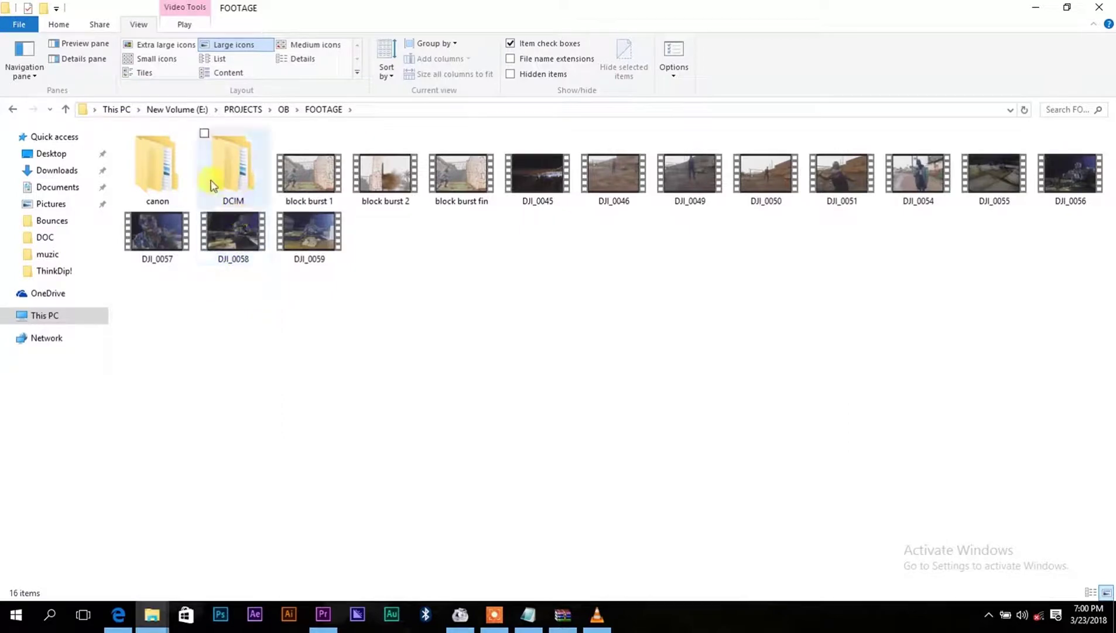
double_click(155, 166)
double_click(176, 152)
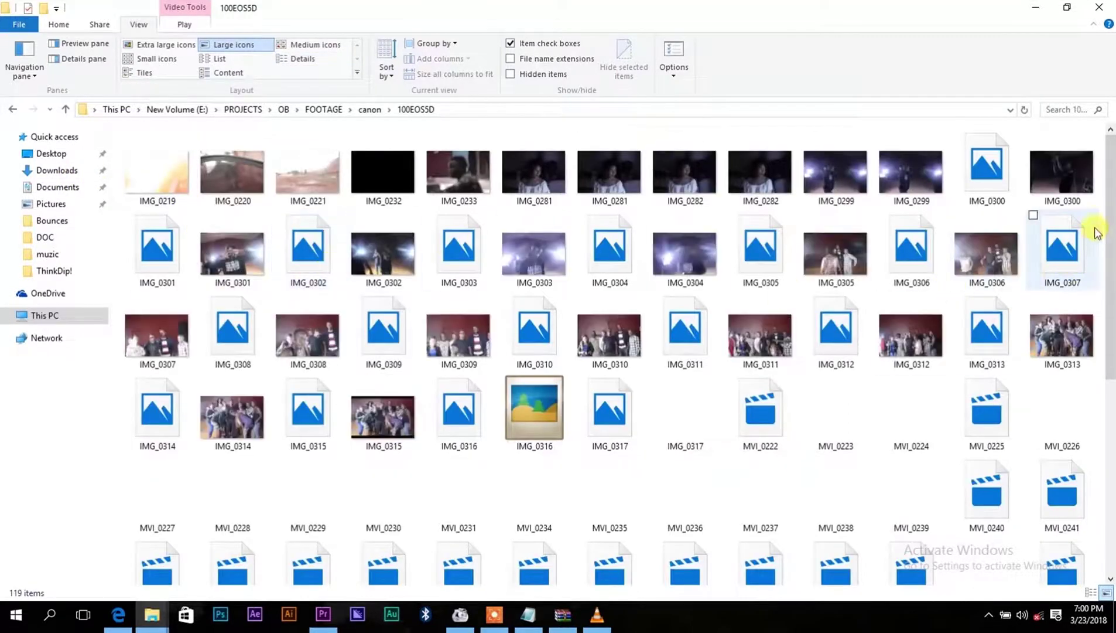
left_click_drag(1109, 176, 1112, 361)
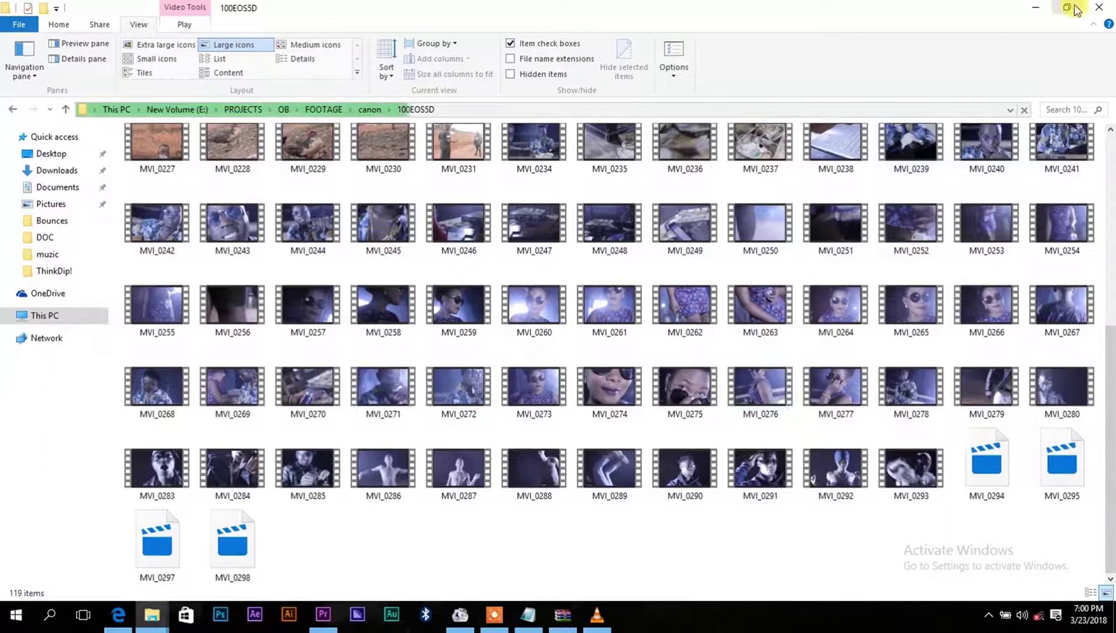
Step: Import the MVI_0288 clip from the 100EOS5D folder into the Premiere Pro project
left_click(1067, 7)
left_click(511, 351)
left_click_drag(514, 343, 168, 521)
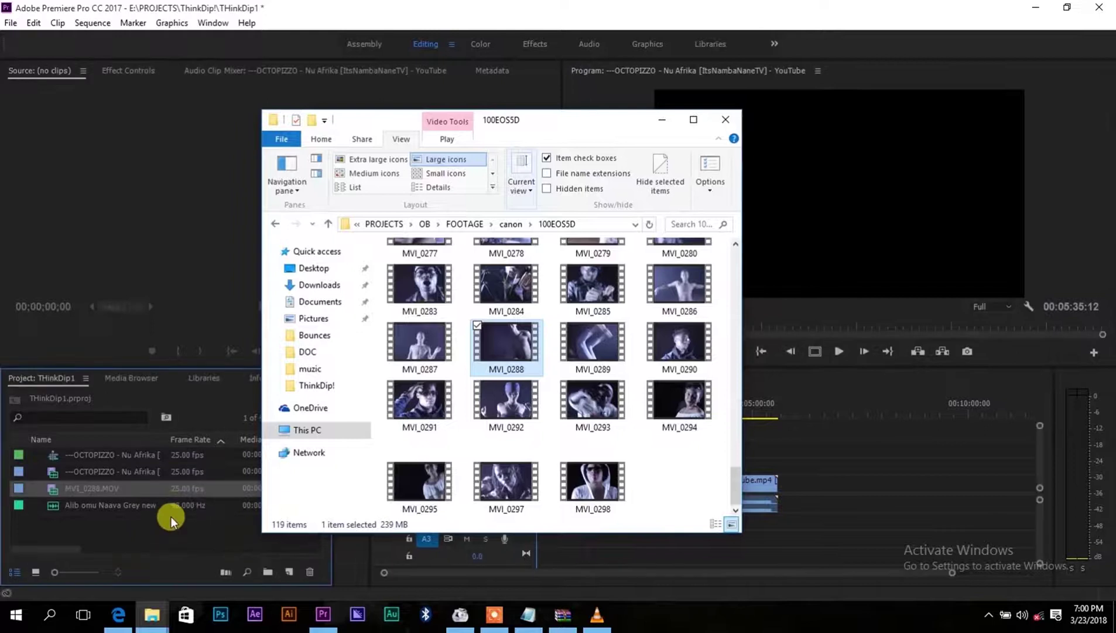
Step: Create a new sequence from the imported MVI_0288.MOV clip so that its settings match the clip
left_click(142, 530)
left_click(55, 487)
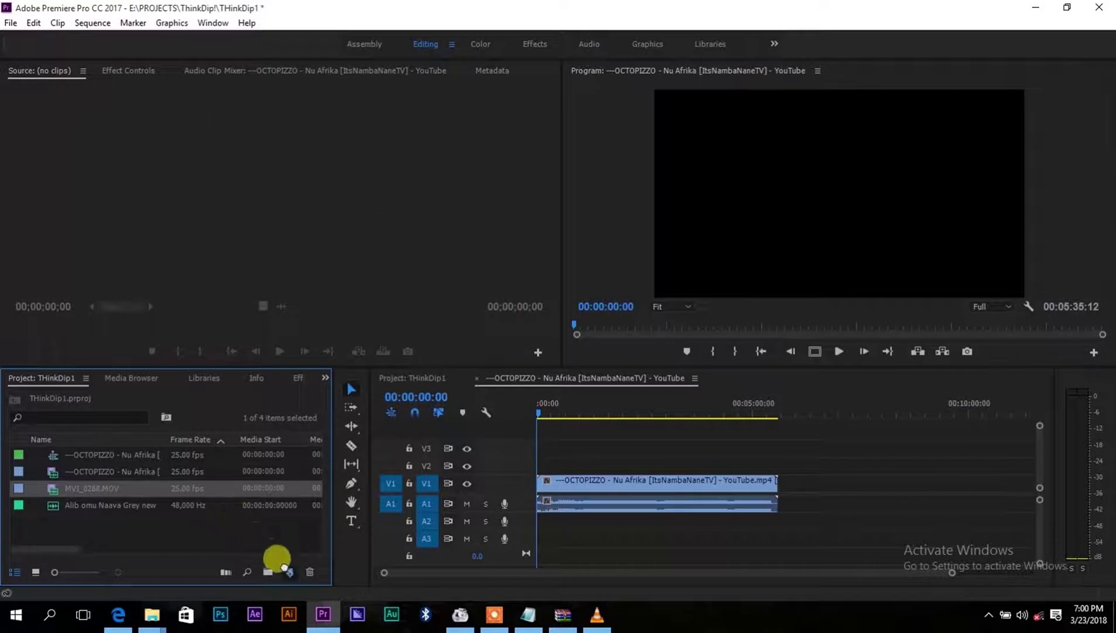
left_click_drag(287, 571, 288, 571)
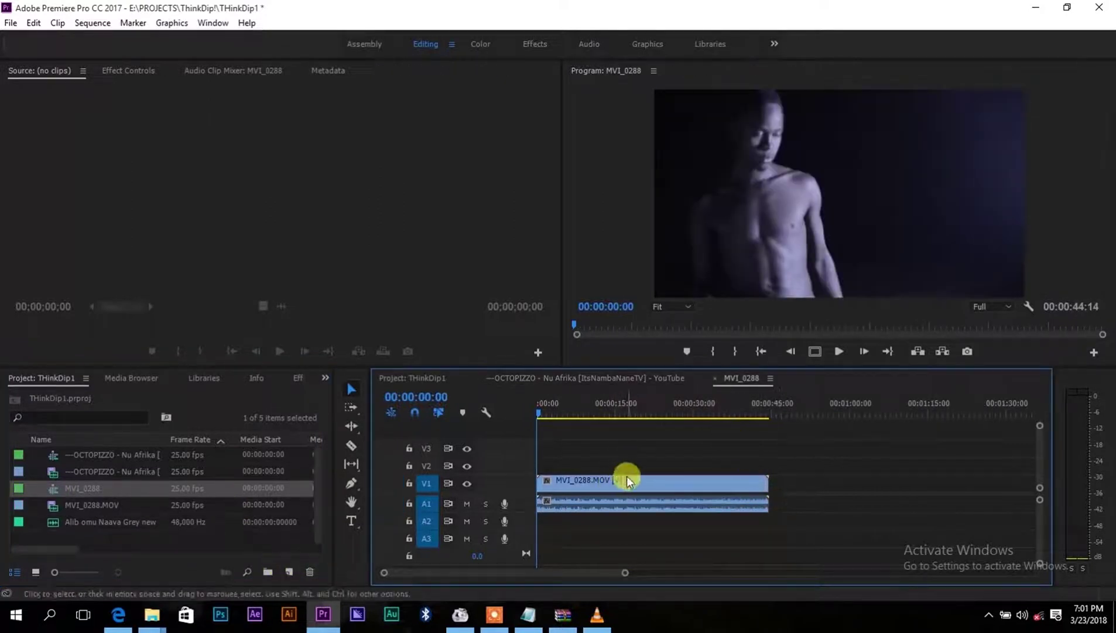
Step: Check the frame size and other settings of the MVI_0288 sequence, leaving the dialog without changes
left_click(96, 23)
left_click(110, 39)
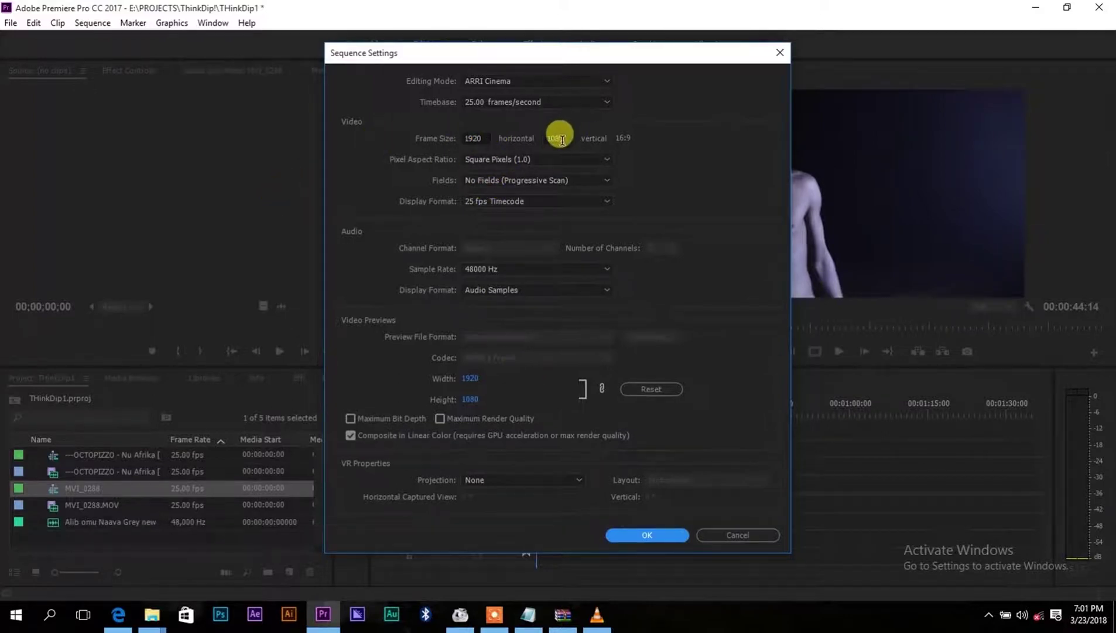
left_click(711, 535)
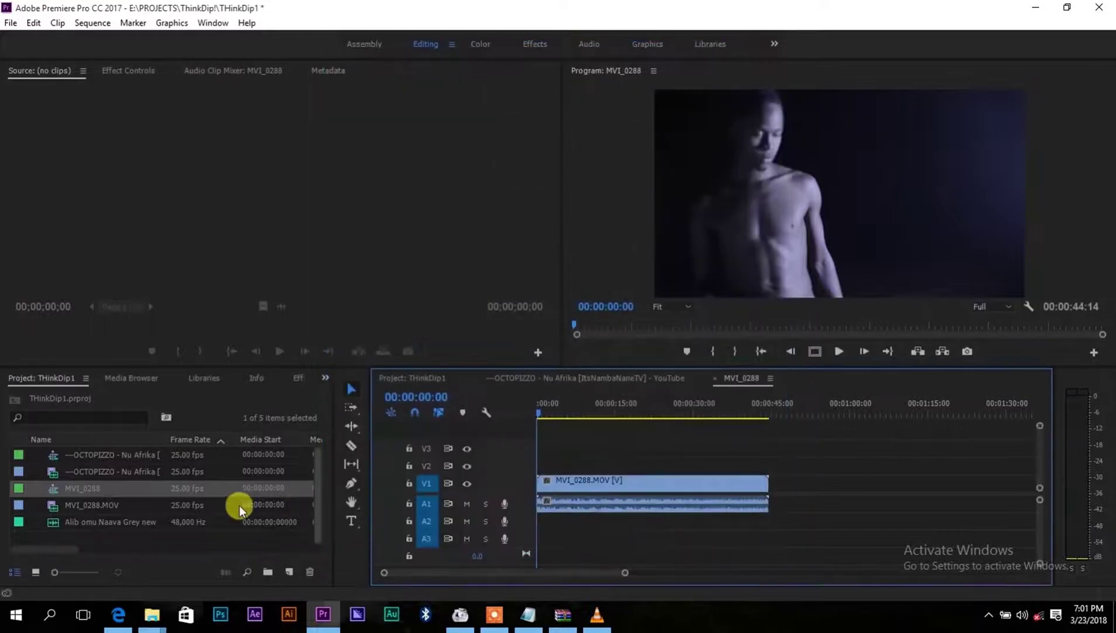
Step: Rename the OCTOPIZZO sequence in the project as "Edit 1"
left_click(578, 379)
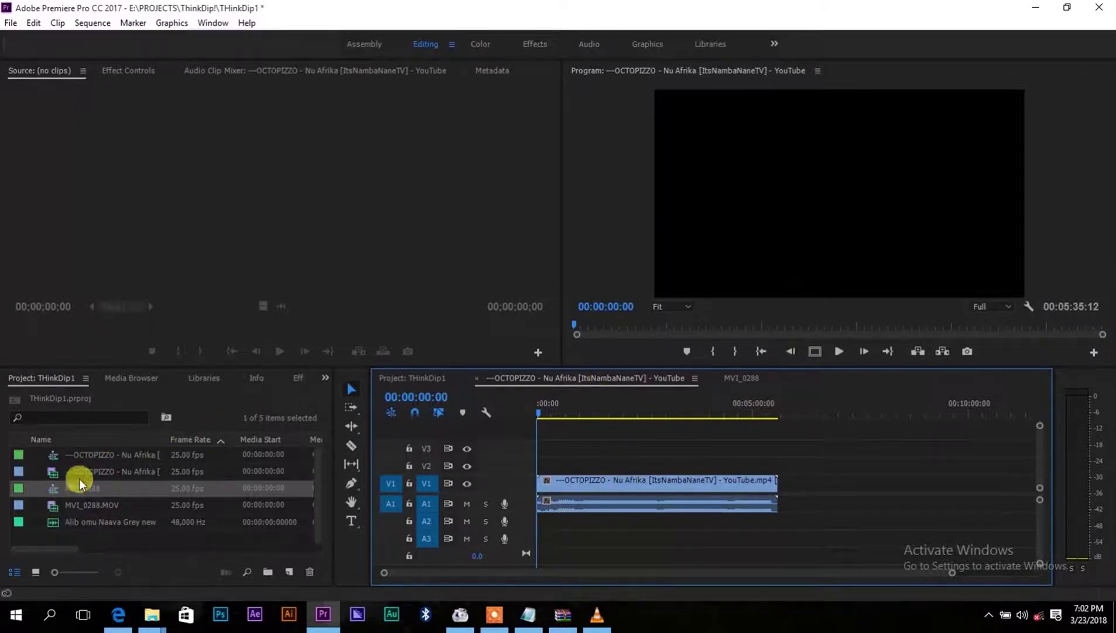
left_click(97, 460)
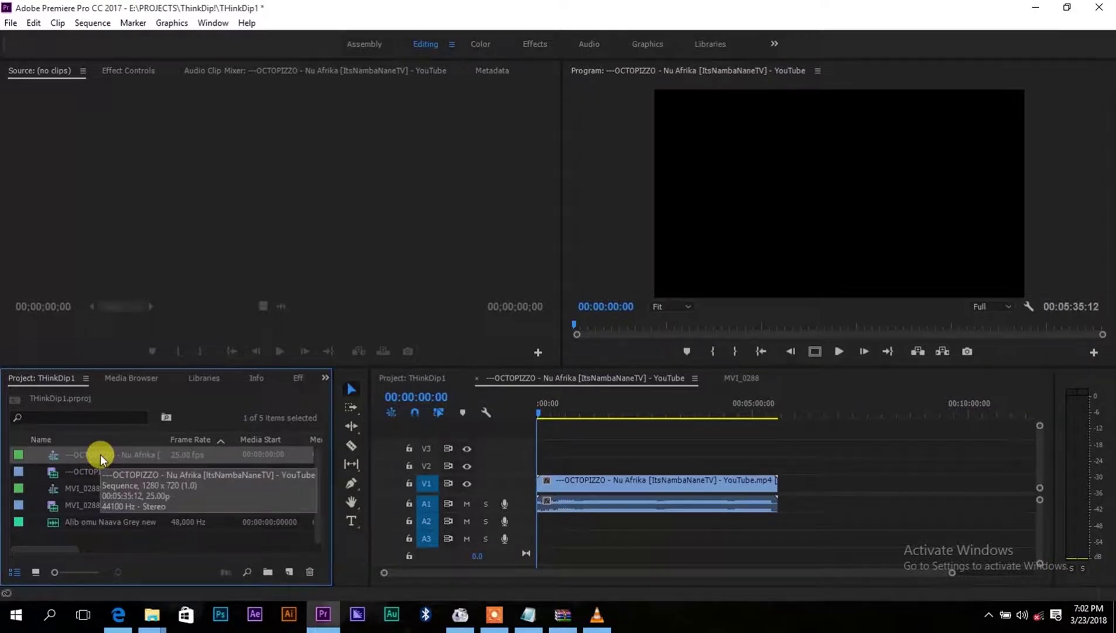
left_click(100, 453)
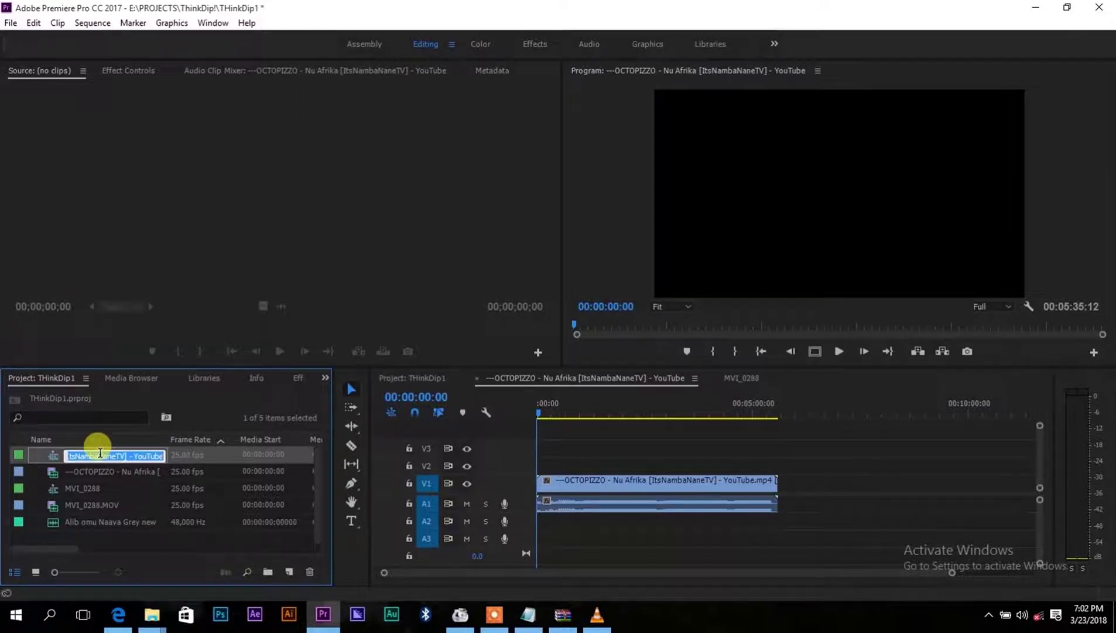
type("scen")
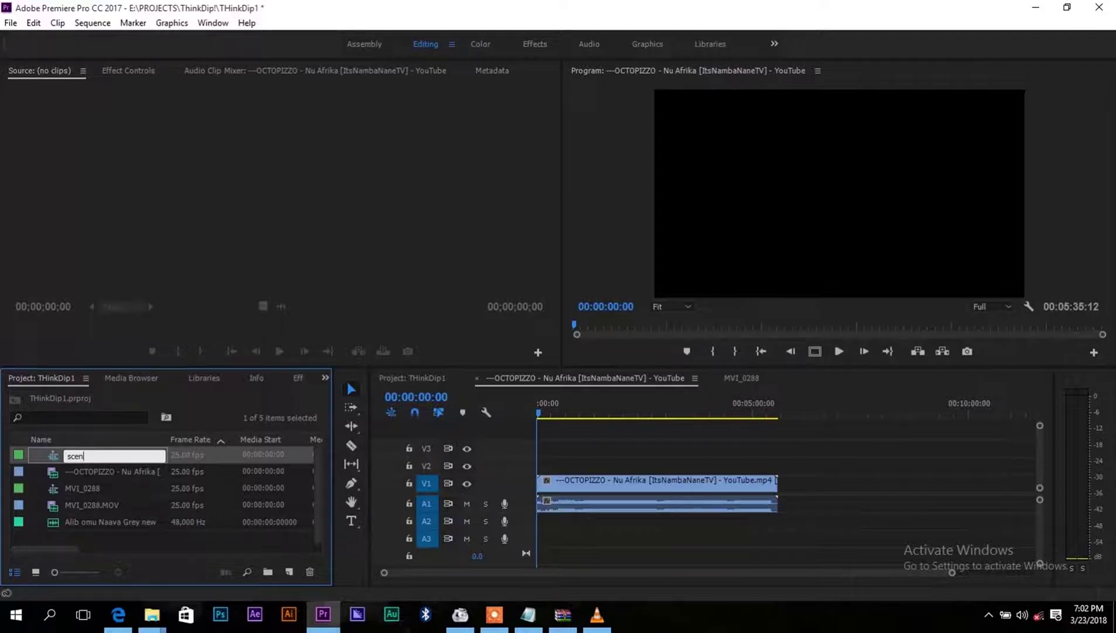
key("BackSpace")
key("BackSpace")
key("BackSpace")
key("BackSpace")
type("Edit 1")
left_click(126, 530)
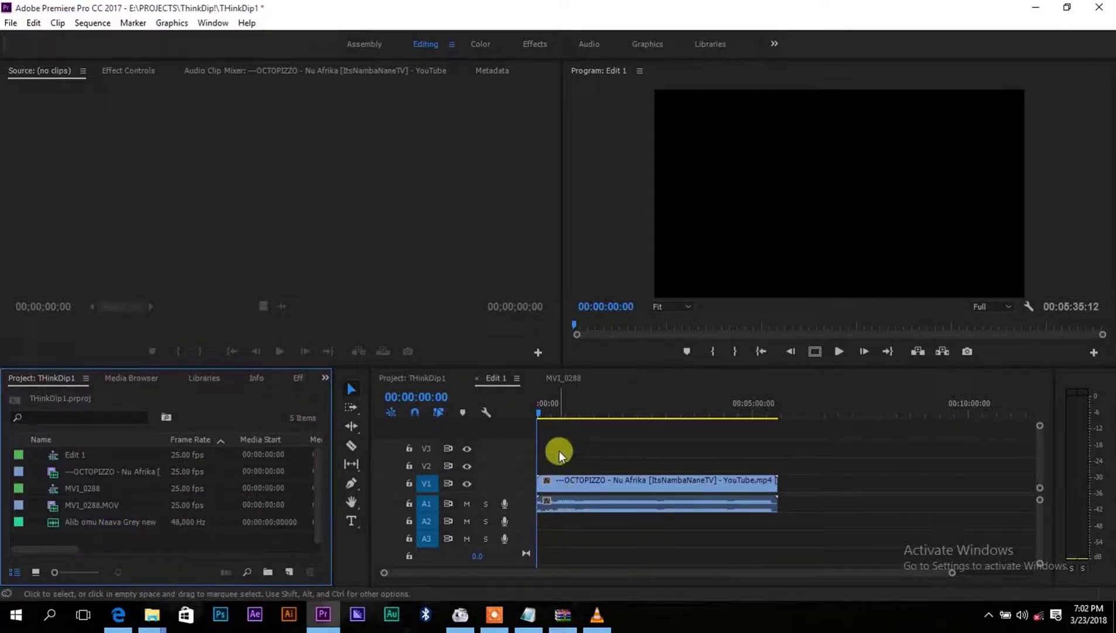
Step: Close the MVI_0288 sequence in the timeline so that only Edit 1 stays open
left_click(637, 480)
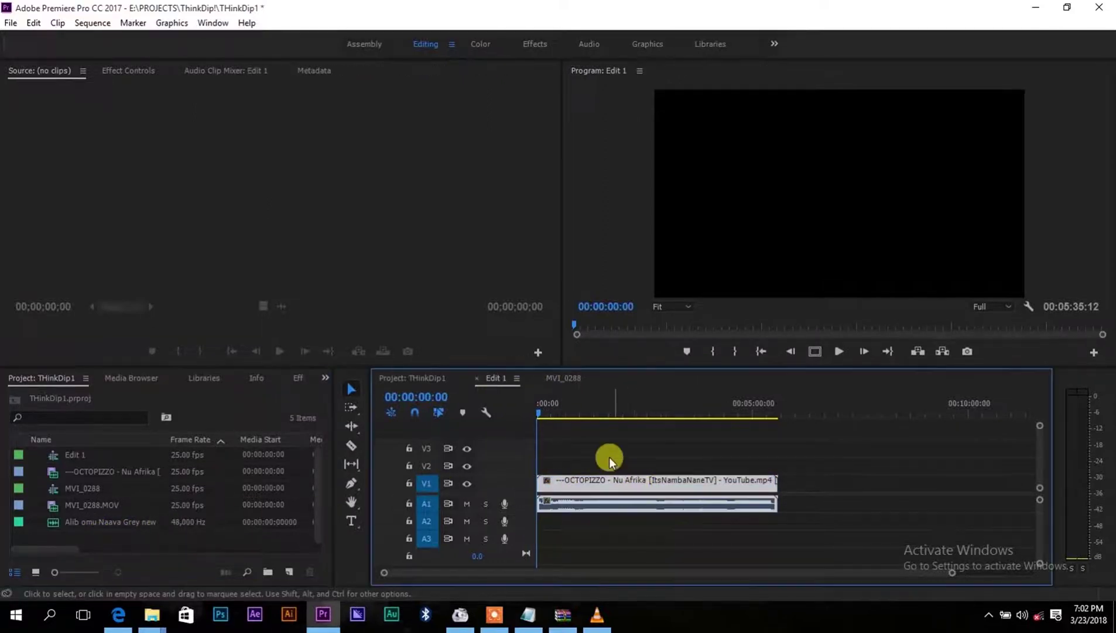
left_click(561, 380)
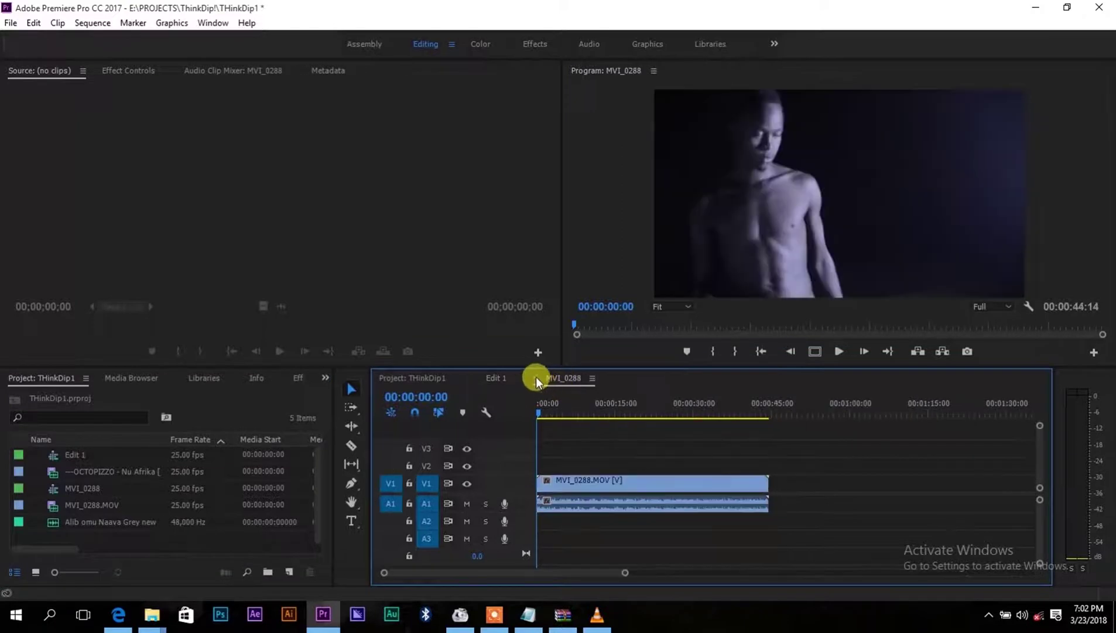
left_click(536, 378)
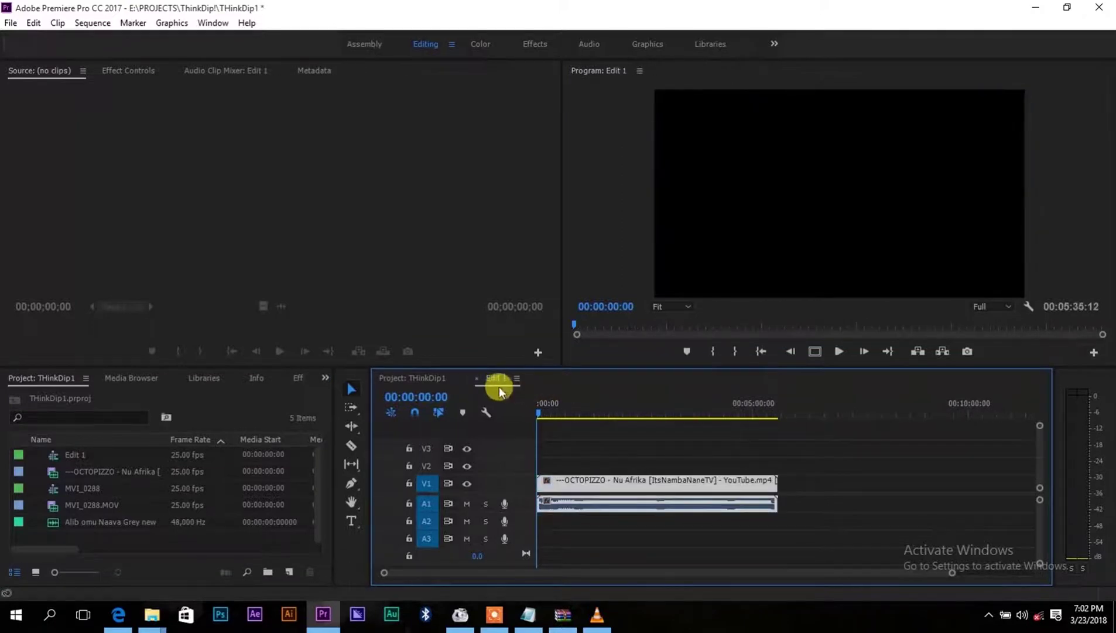
Step: Preview the OCTOPIZZO clip in Edit 1 by playing it from the start and from several further points along the timeline
left_click(596, 460)
left_click(603, 480)
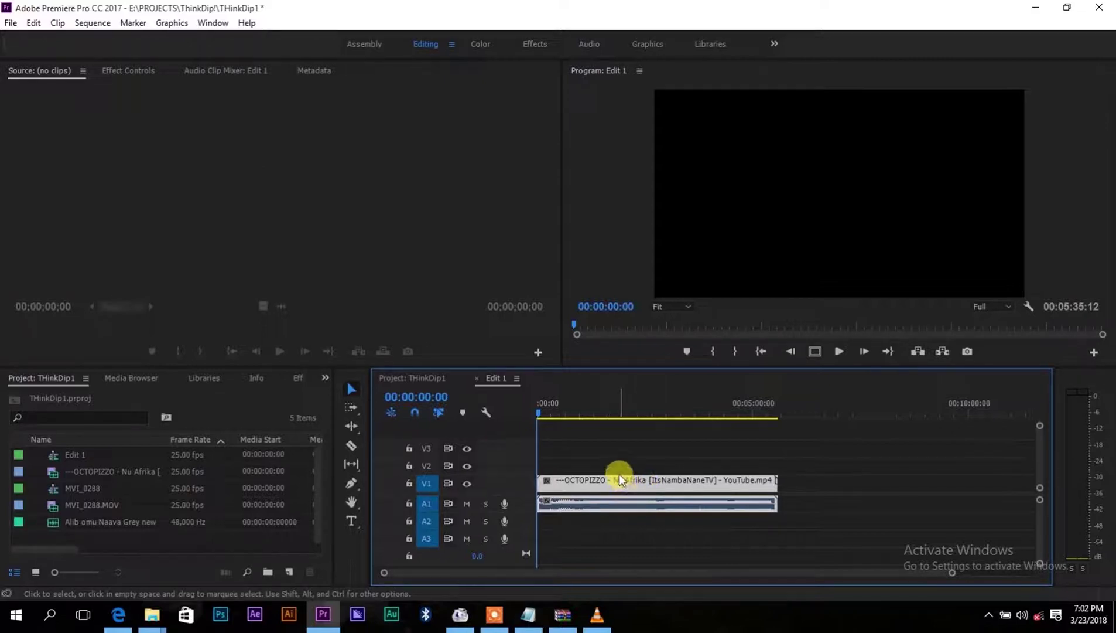
key("space")
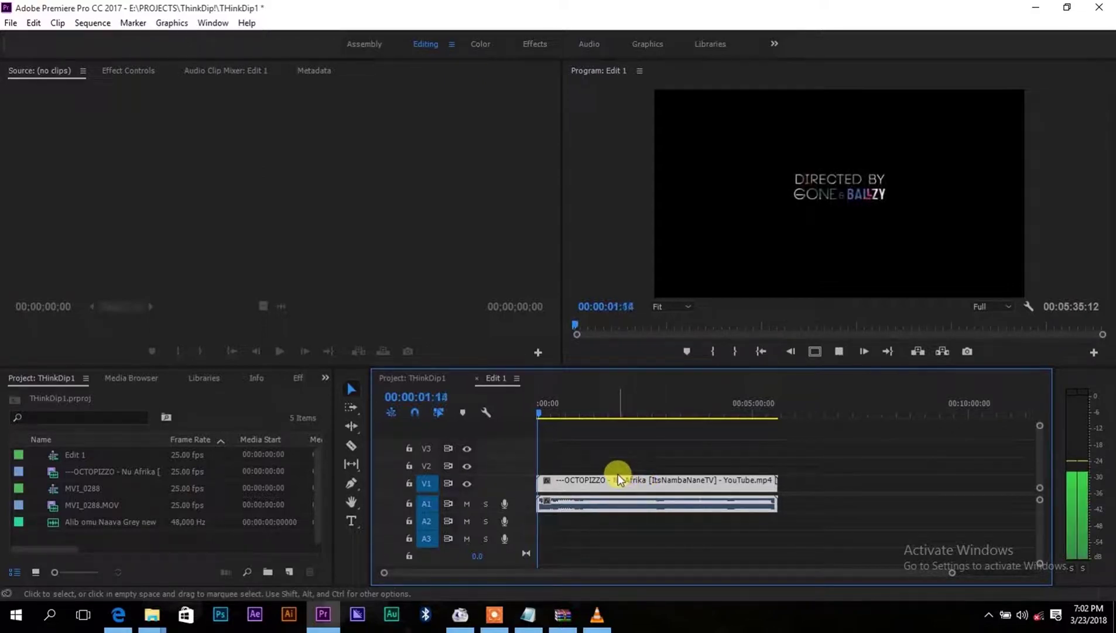
left_click(553, 411)
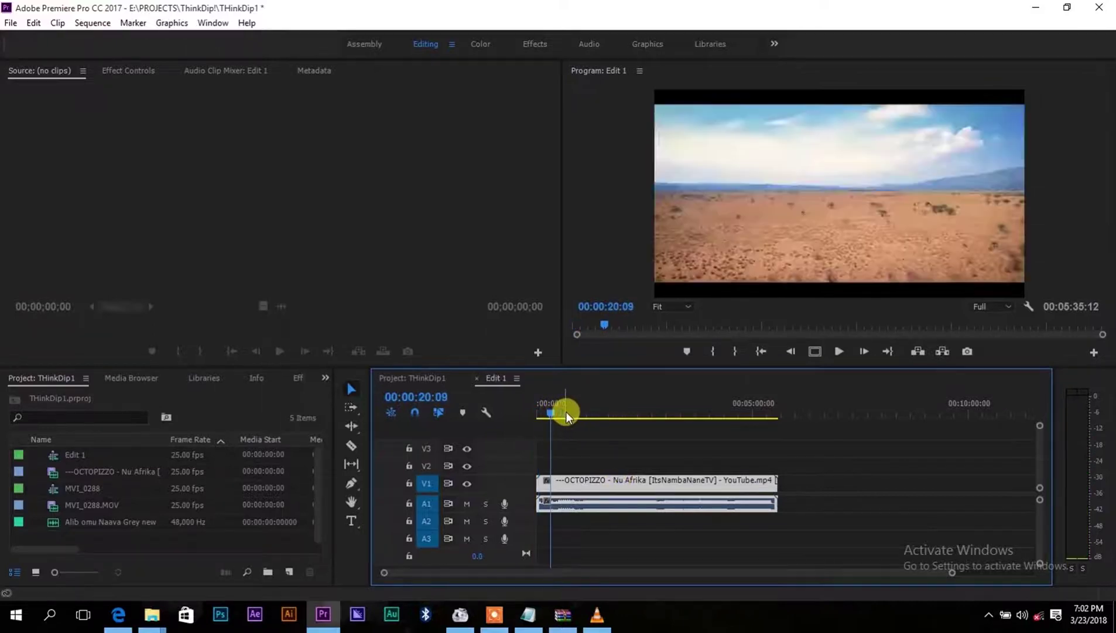
key("space")
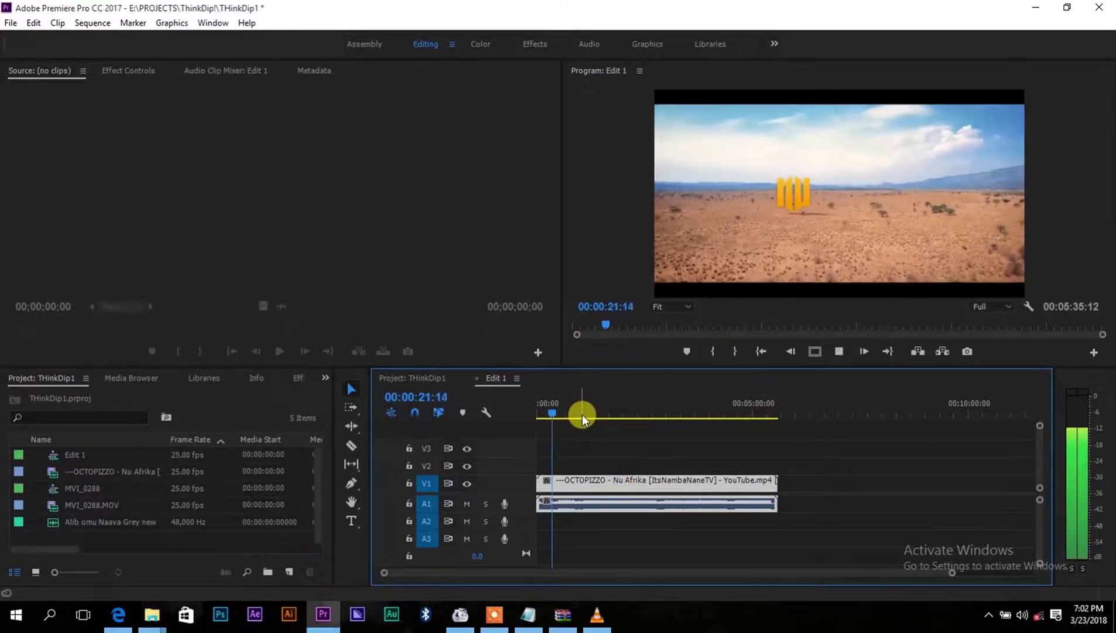
left_click(585, 414)
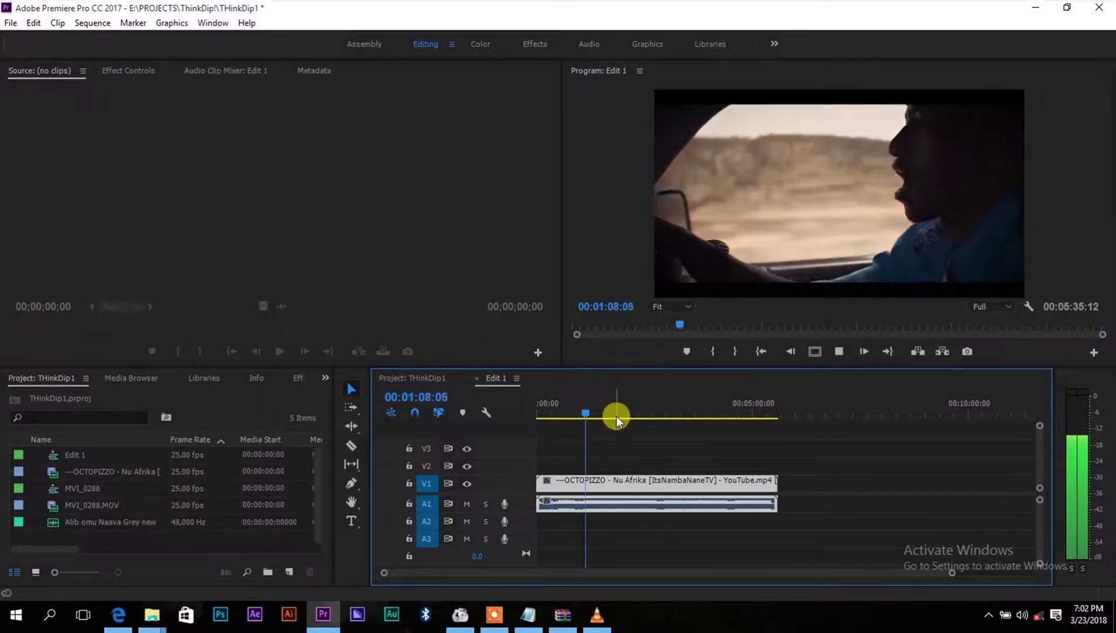
left_click_drag(623, 414, 667, 413)
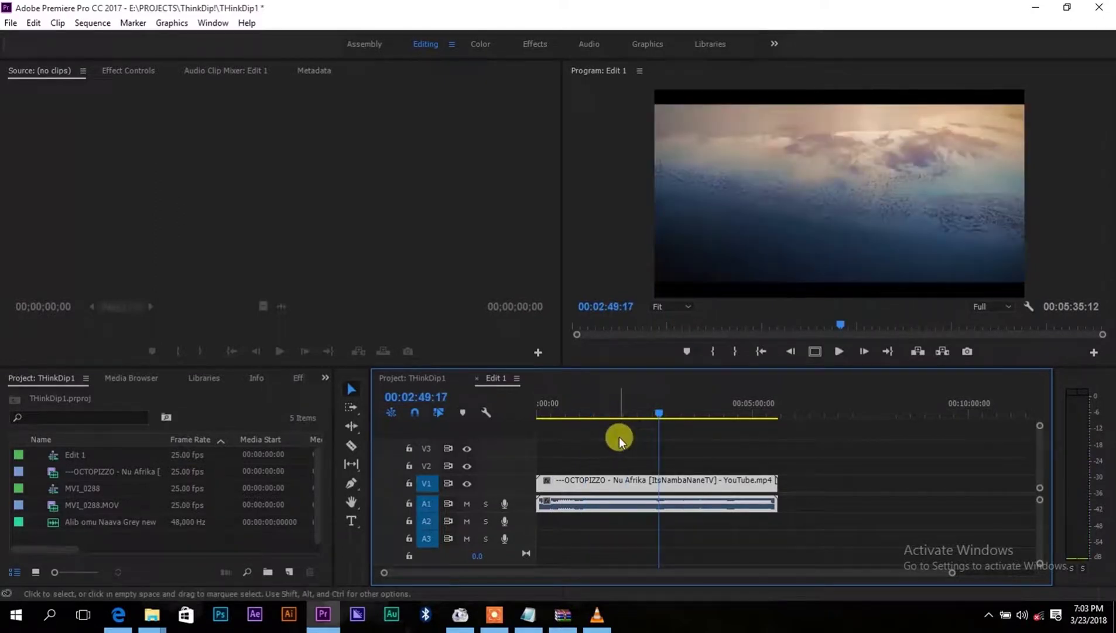
Step: Unlink the video and audio of the OCTOPIZZO clip in the Edit 1 timeline
left_click(602, 472)
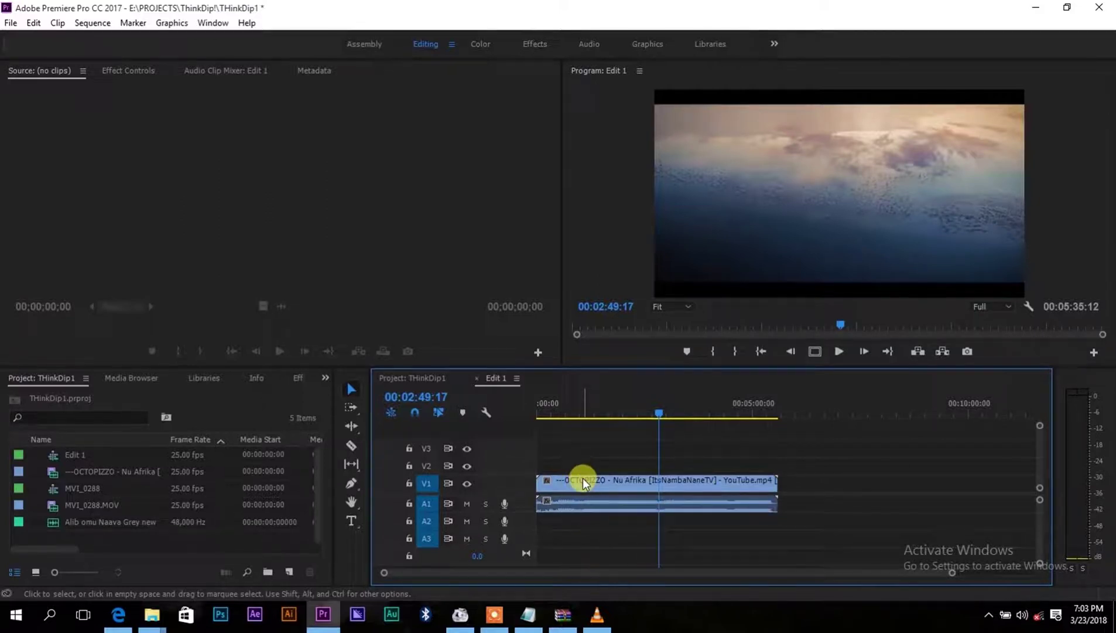
left_click(583, 478)
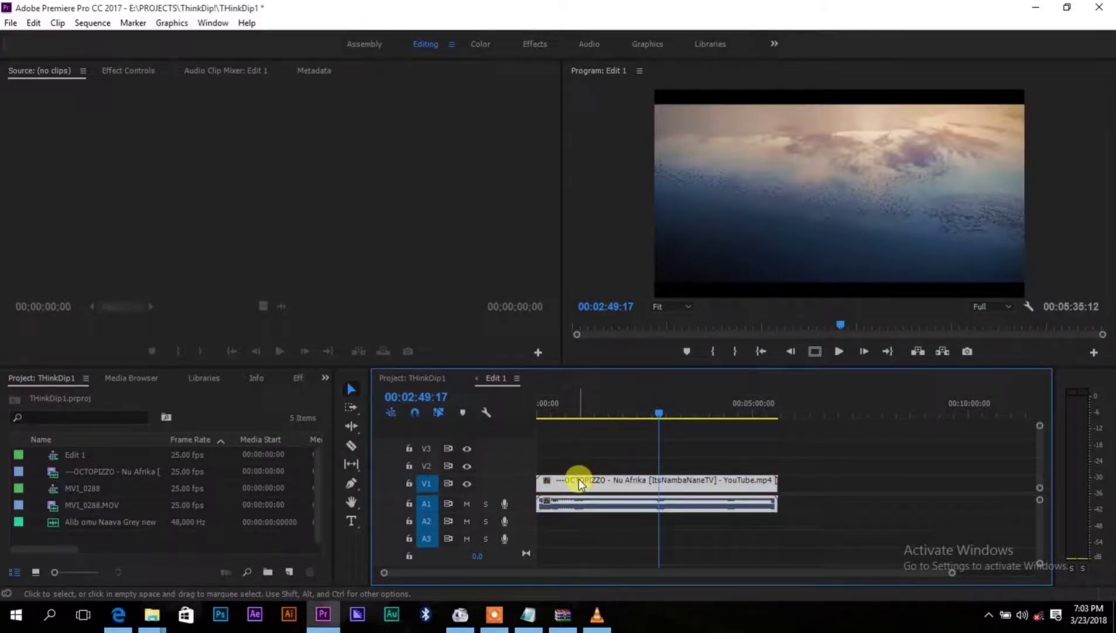
right_click(583, 480)
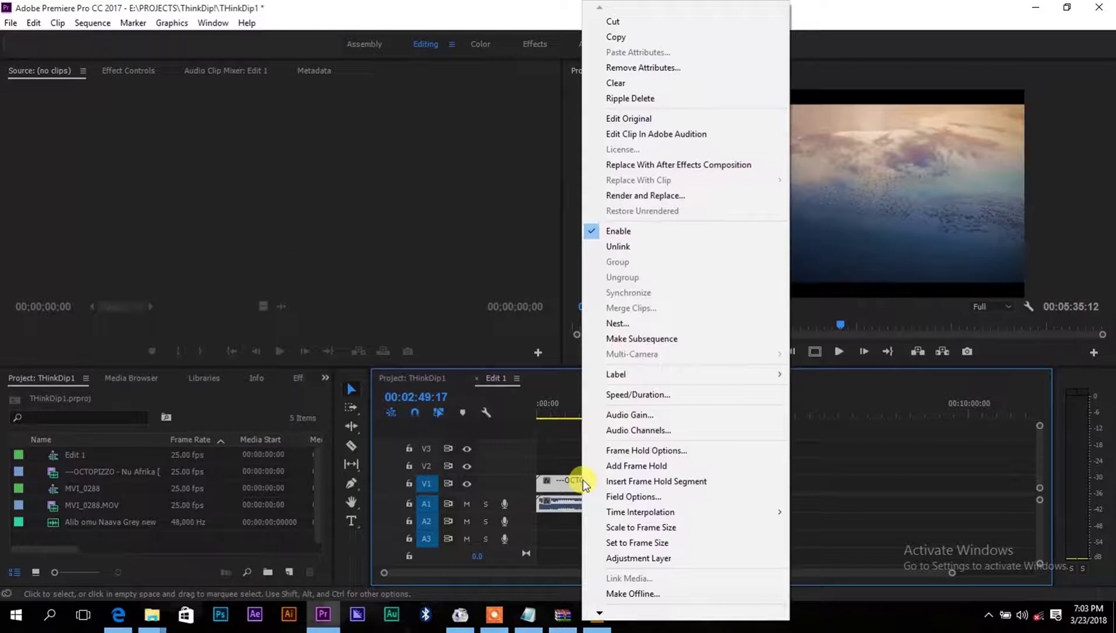
left_click(615, 247)
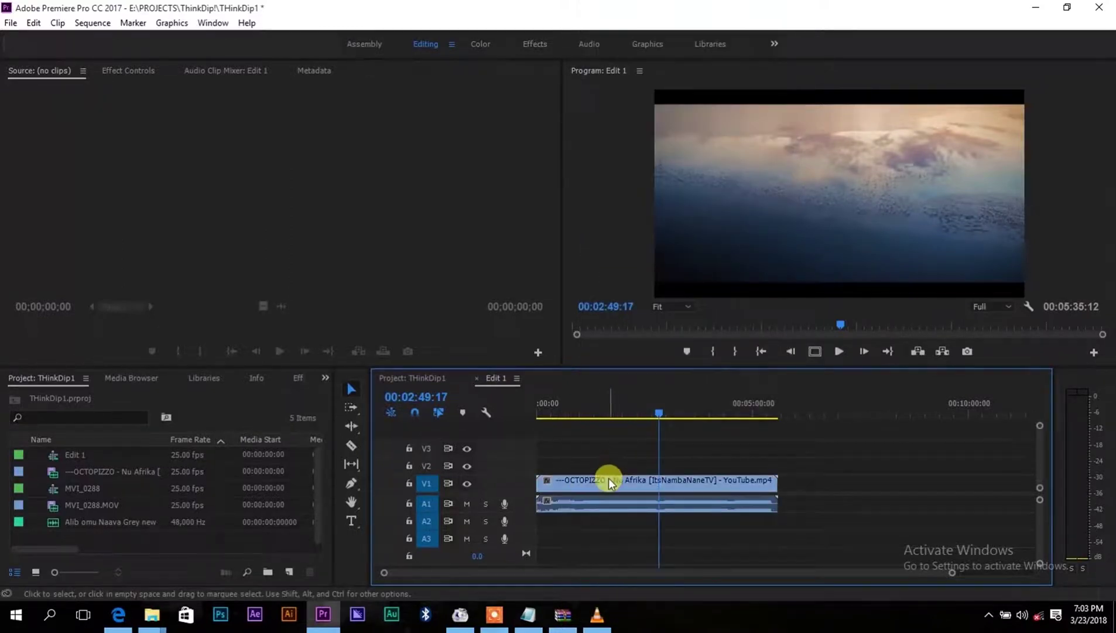
Step: Delete the OCTOPIZZO clip's unlinked audio from track A1, keeping the video on V1
left_click(607, 501)
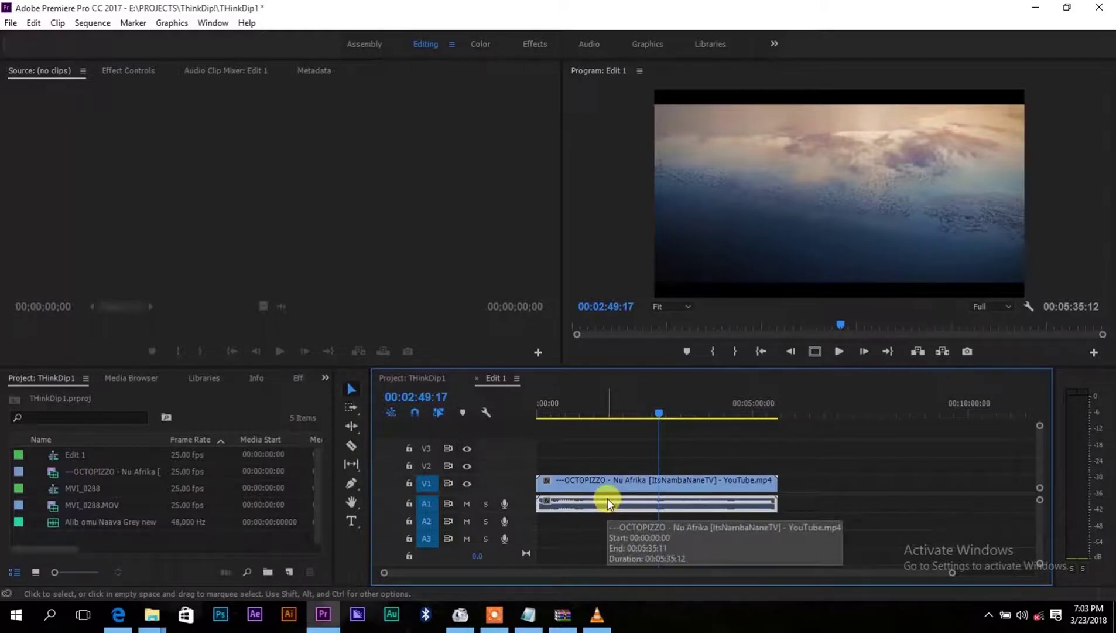
right_click(605, 498)
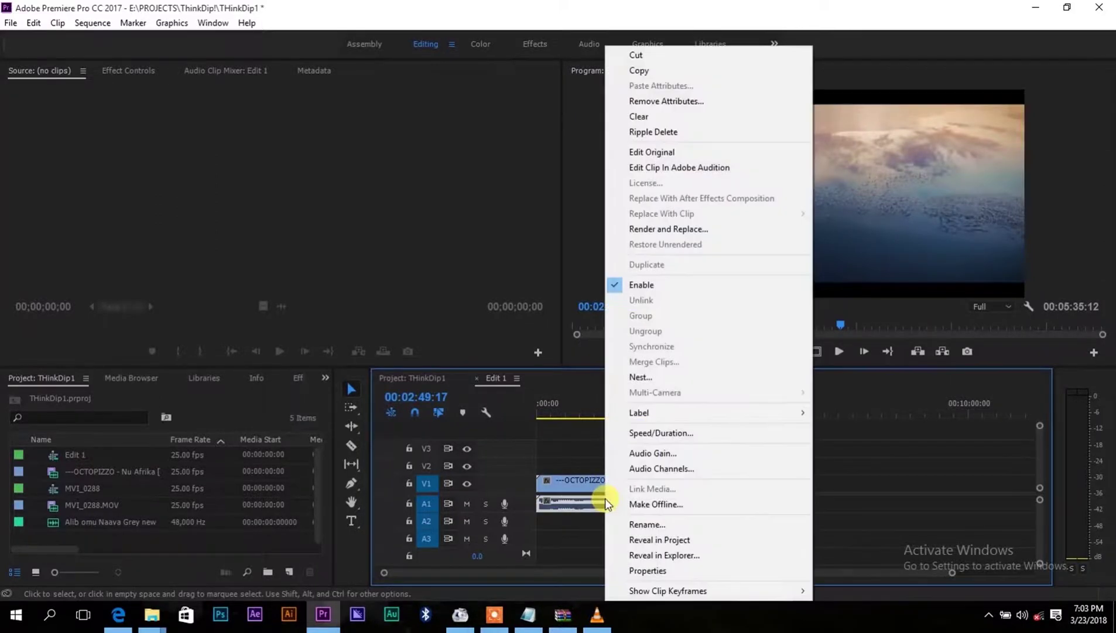
left_click(644, 284)
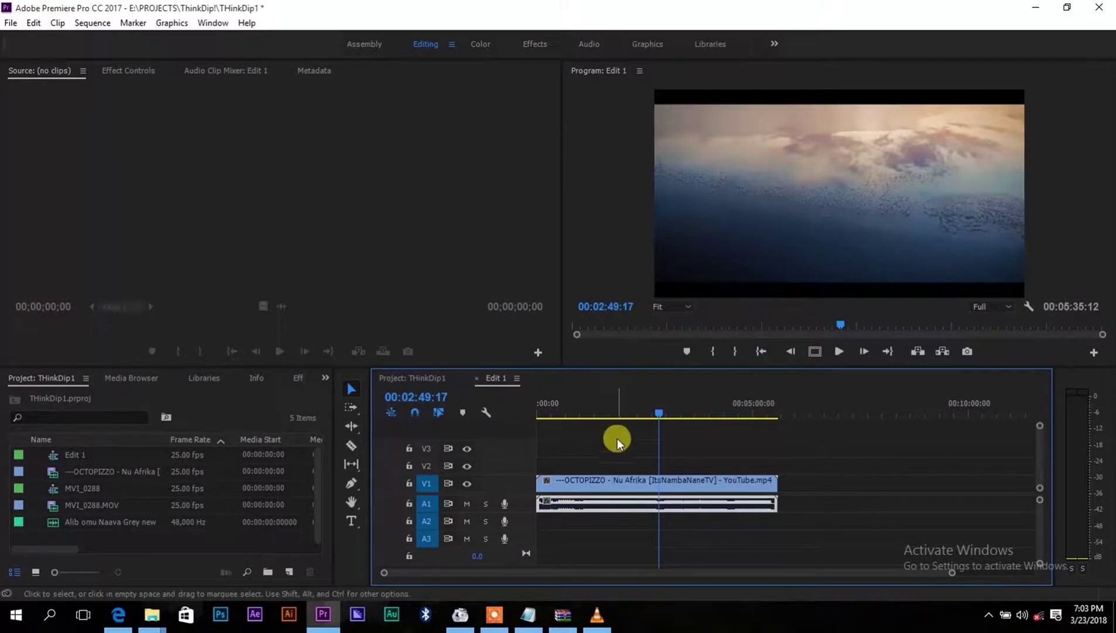
left_click(610, 497)
key("Delete")
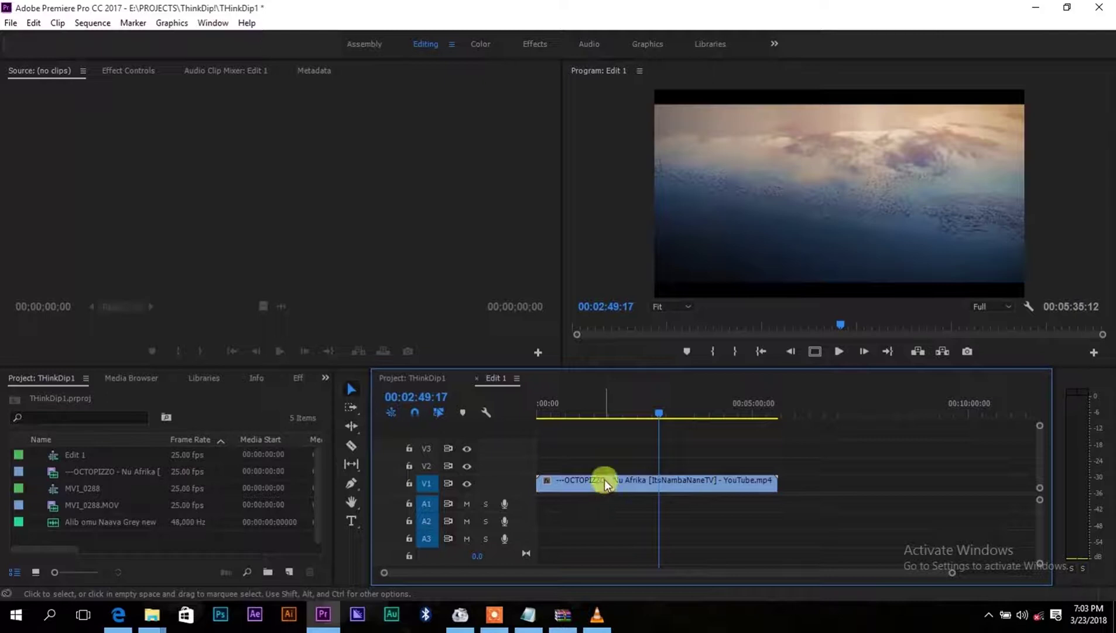
Step: Play the OCTOPIZZO clip in Edit 1 and scrub through it to check playback without audio
left_click(604, 478)
key("space")
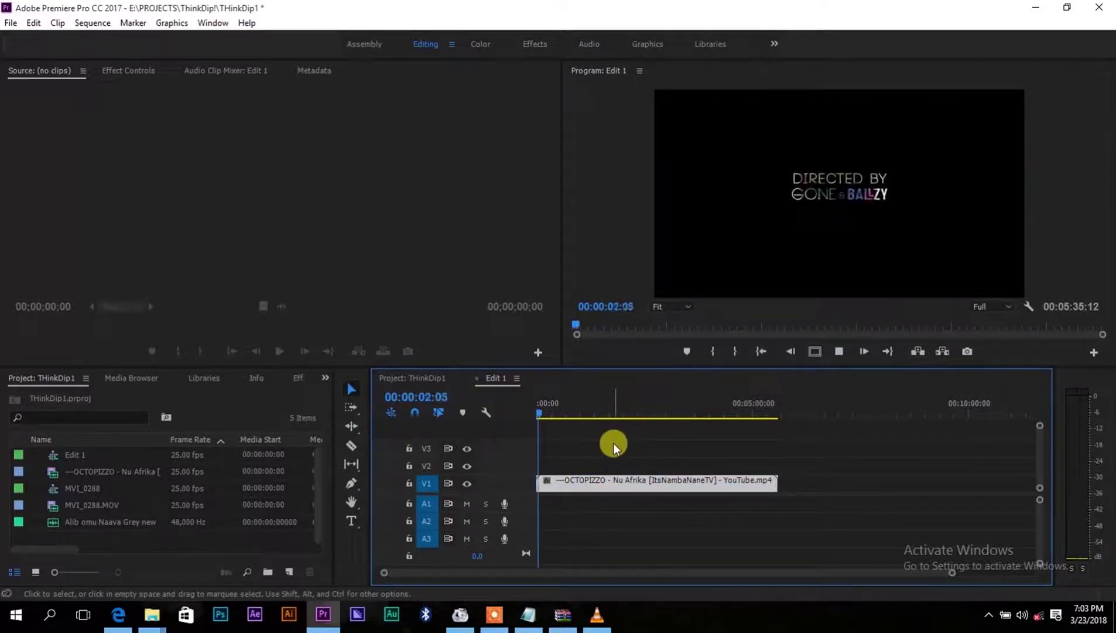
left_click_drag(588, 412, 611, 412)
left_click_drag(683, 413, 608, 416)
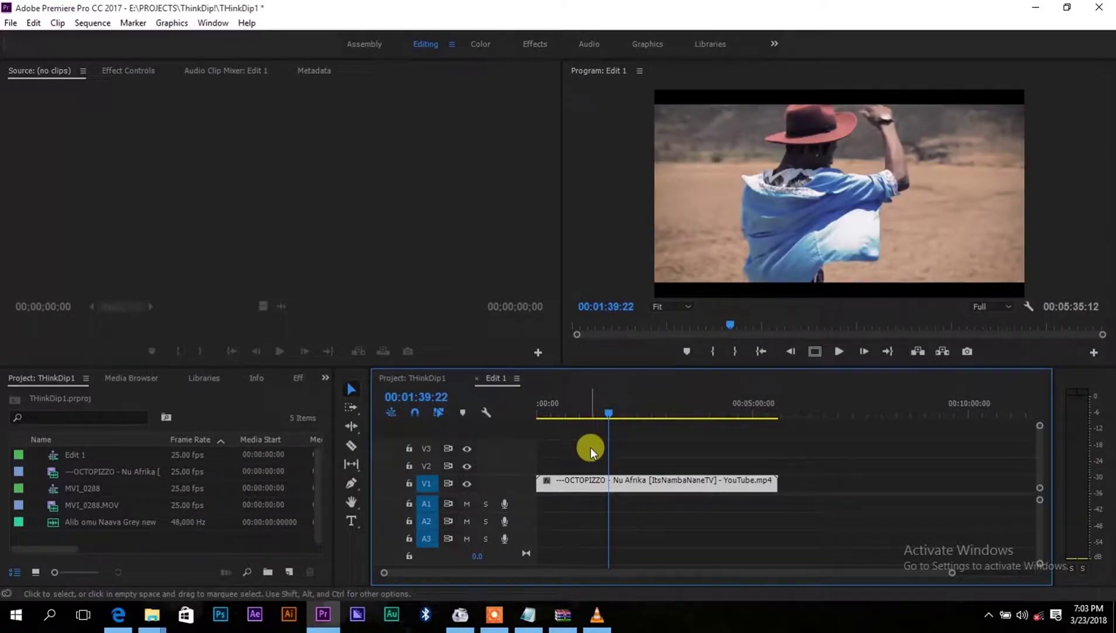
Step: Undo the audio deletion and the unlinking of the OCTOPIZZO clip, and select the linked clip
key("ctrl+z")
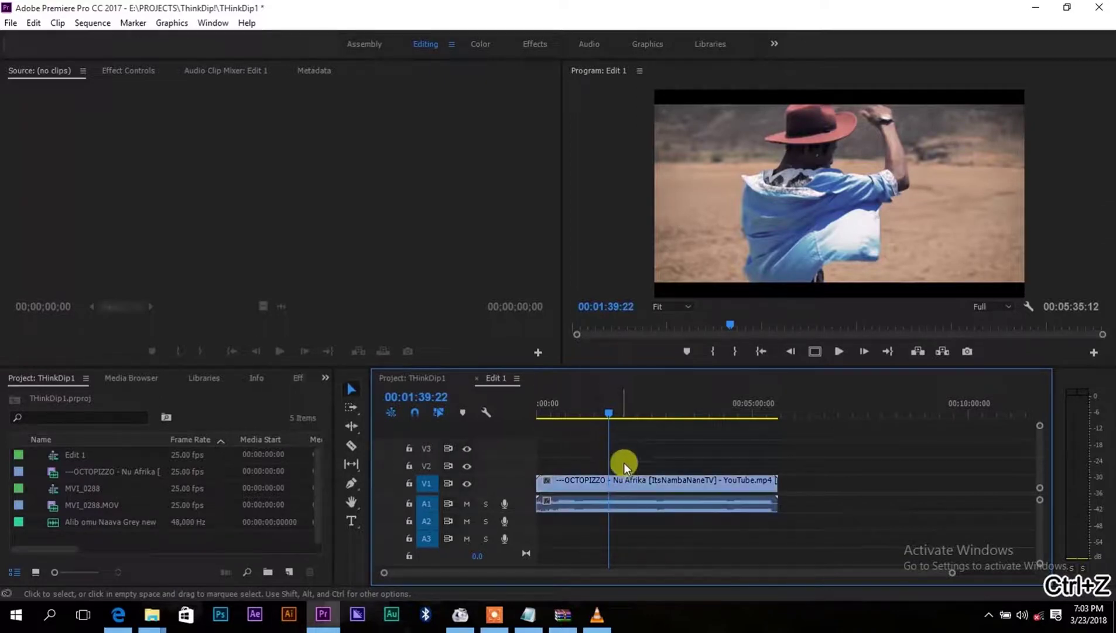
left_click(629, 481)
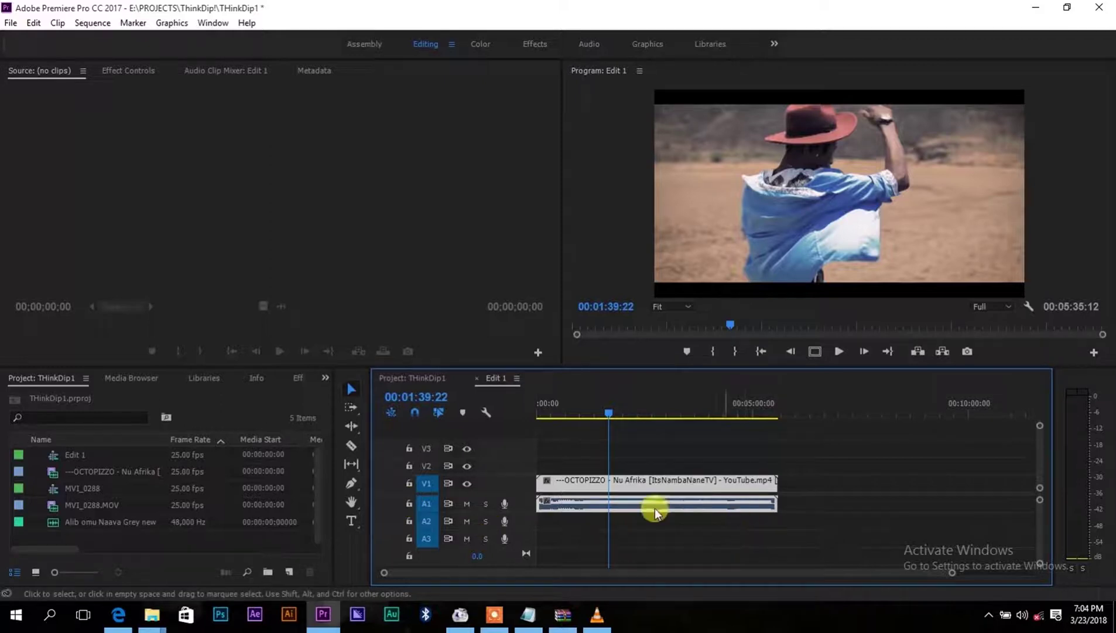
Step: Try locking audio track A1 and moving only the OCTOPIZZO video from V1 up to V2
left_click(407, 507)
left_click(711, 448)
left_click(668, 476)
left_click_drag(650, 476, 652, 471)
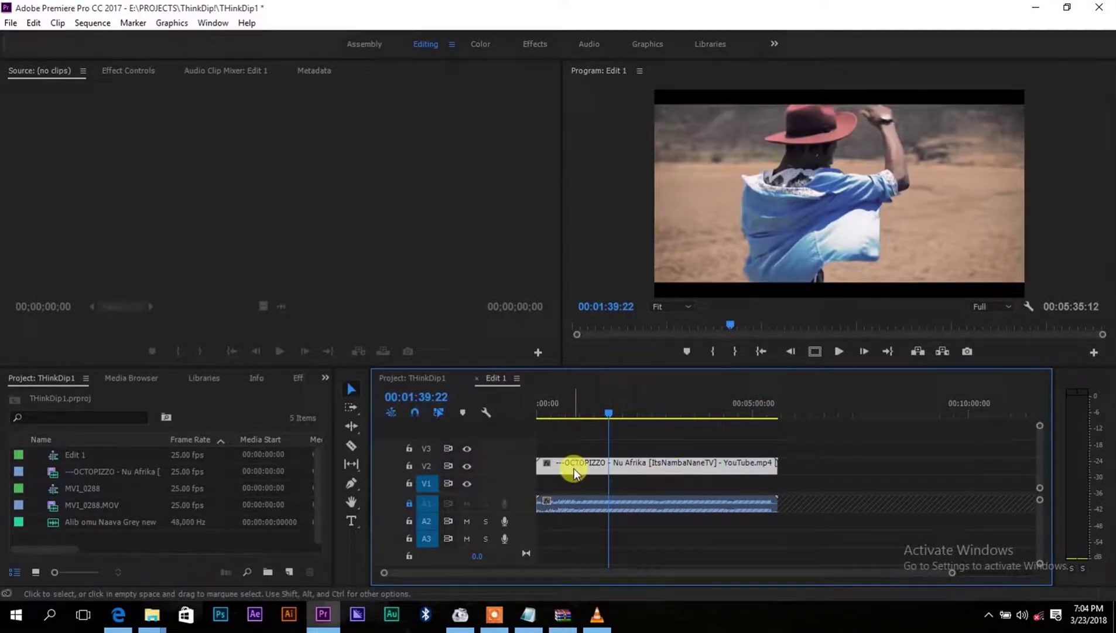
key("ctrl+z")
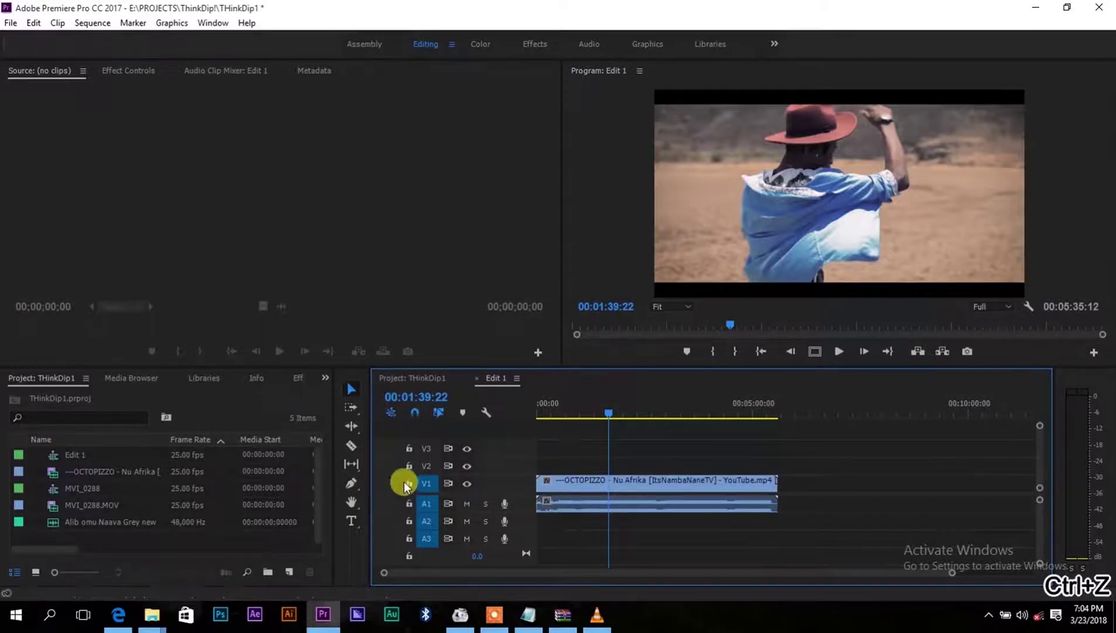
Step: Delete the OCTOPIZZO audio from A1 while video track V1 is locked, and unlock V1
left_click(409, 483)
left_click(583, 500)
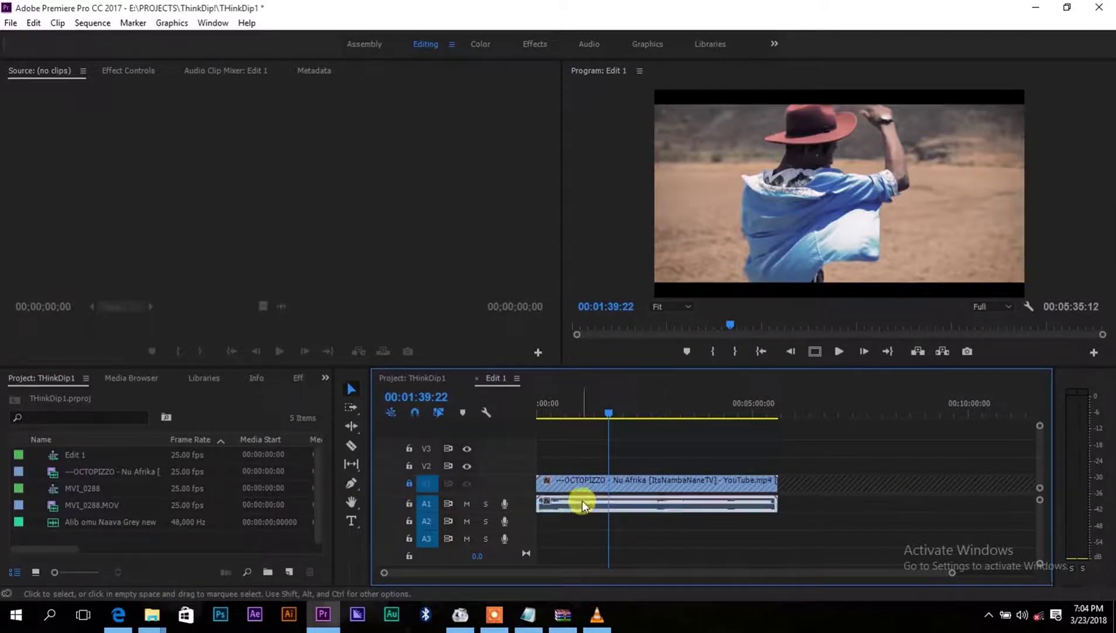
key("Delete")
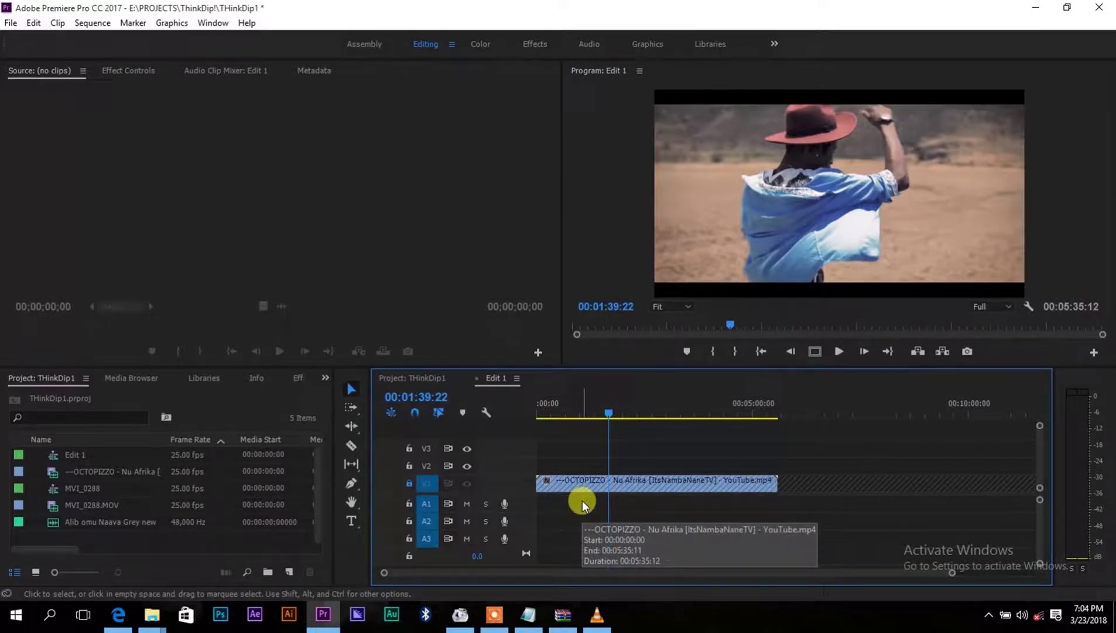
left_click(408, 489)
Step: Play the OCTOPIZZO video briefly, return the playhead to the sequence start, and move the clip up to V2
left_click(622, 482)
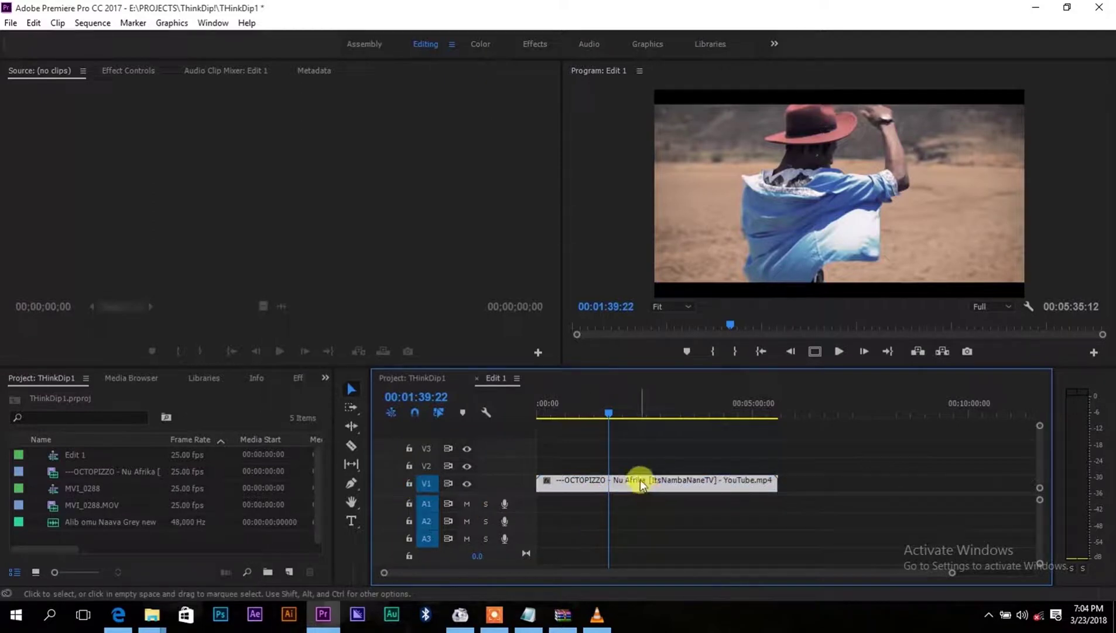
key("space")
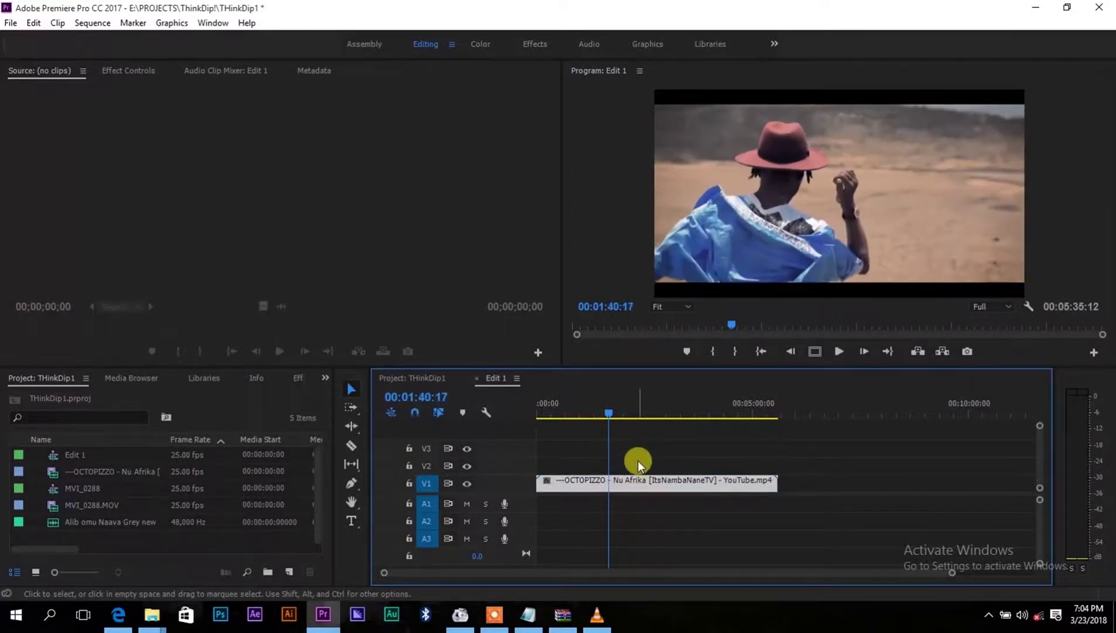
left_click(539, 413)
left_click_drag(579, 483, 582, 476)
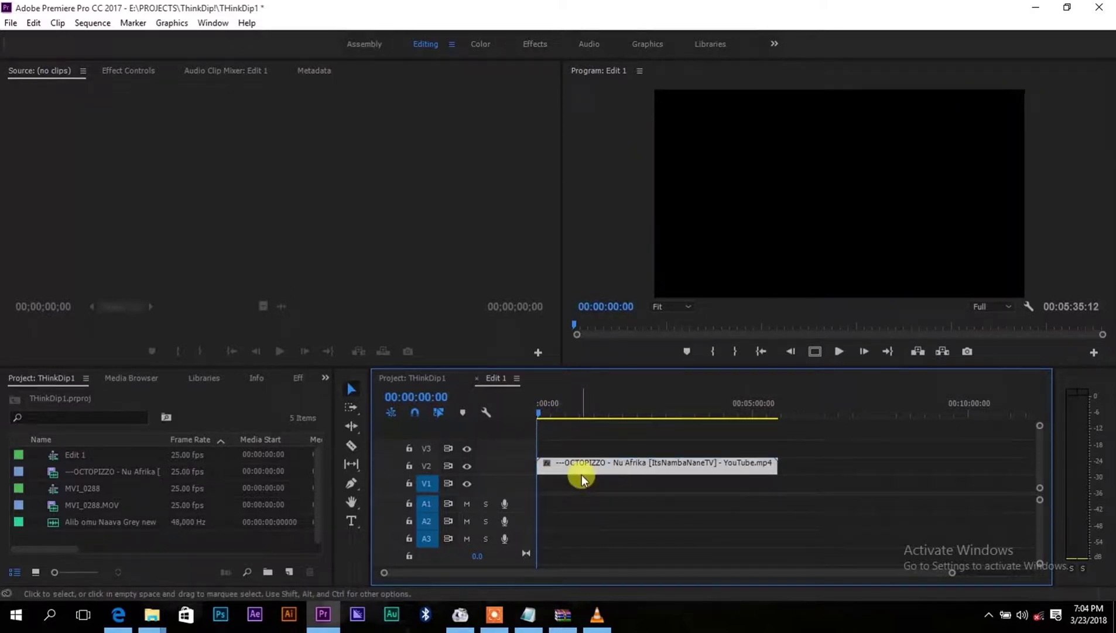
Step: Place the Alib omu Naava Grey audio at the start of track A1 and lock that track
left_click(85, 521)
left_click_drag(79, 523, 569, 504)
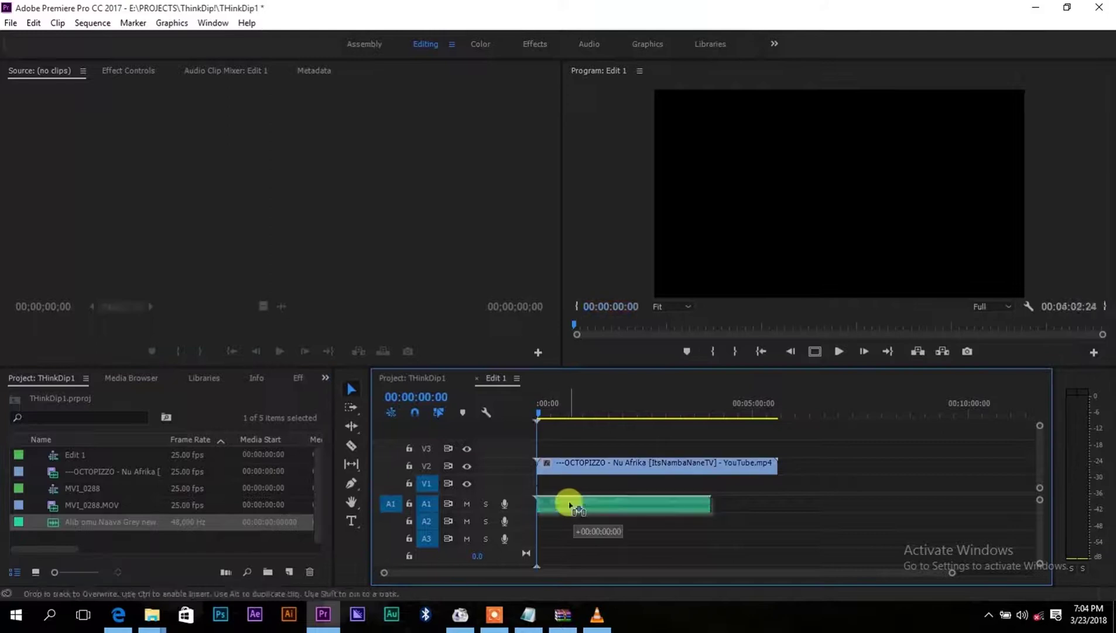
left_click(409, 503)
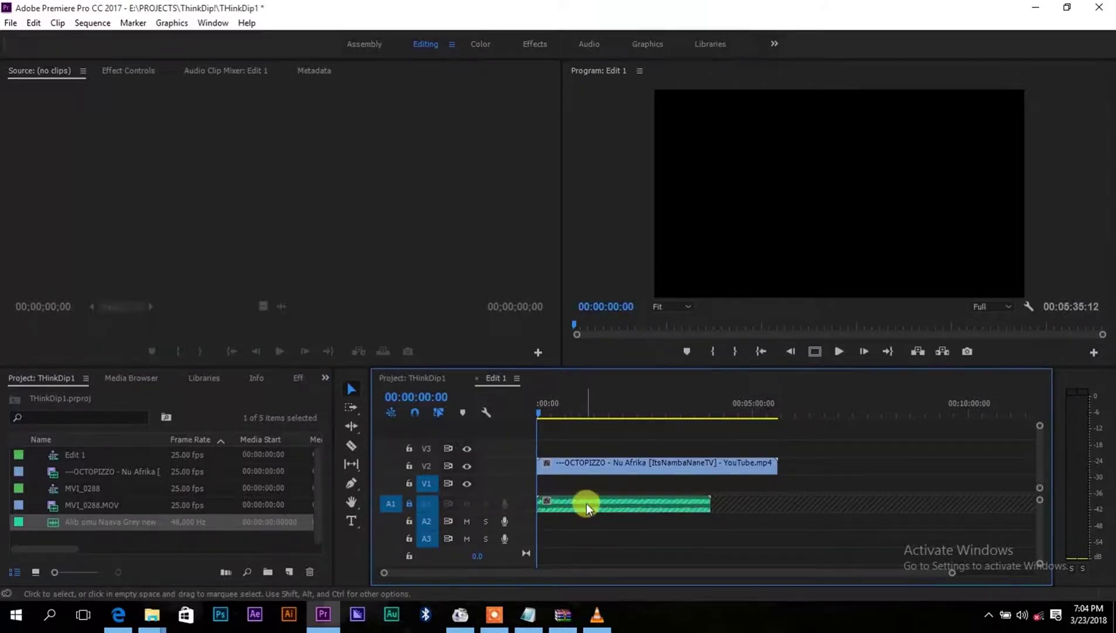
Step: Move the OCTOPIZZO video clip from V2 back down to V1 at the sequence start
left_click_drag(594, 485, 719, 529)
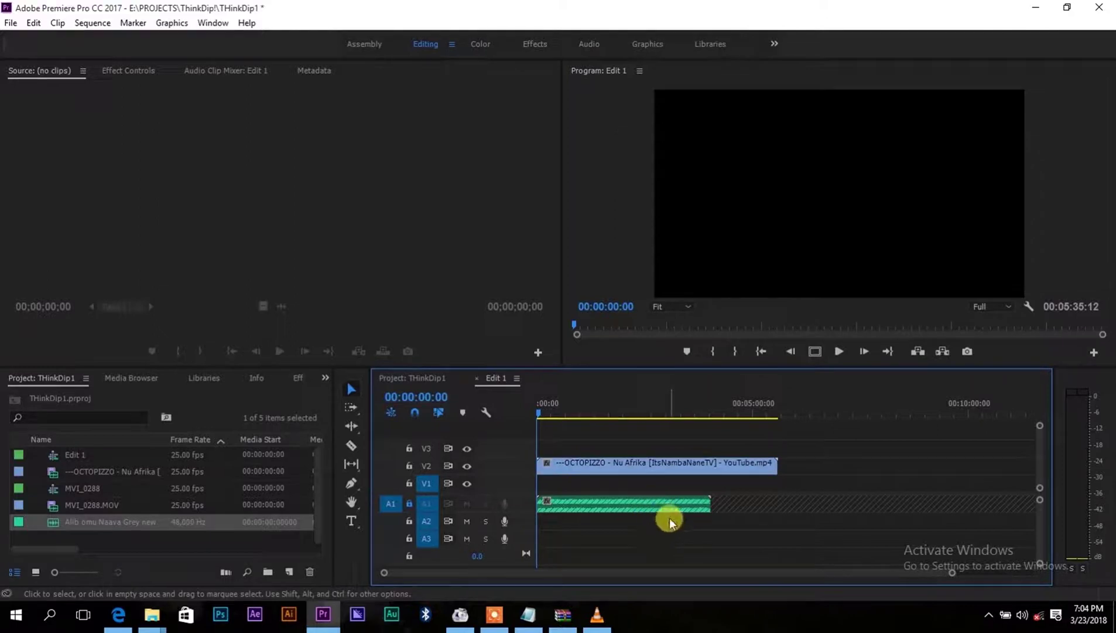
left_click(654, 463)
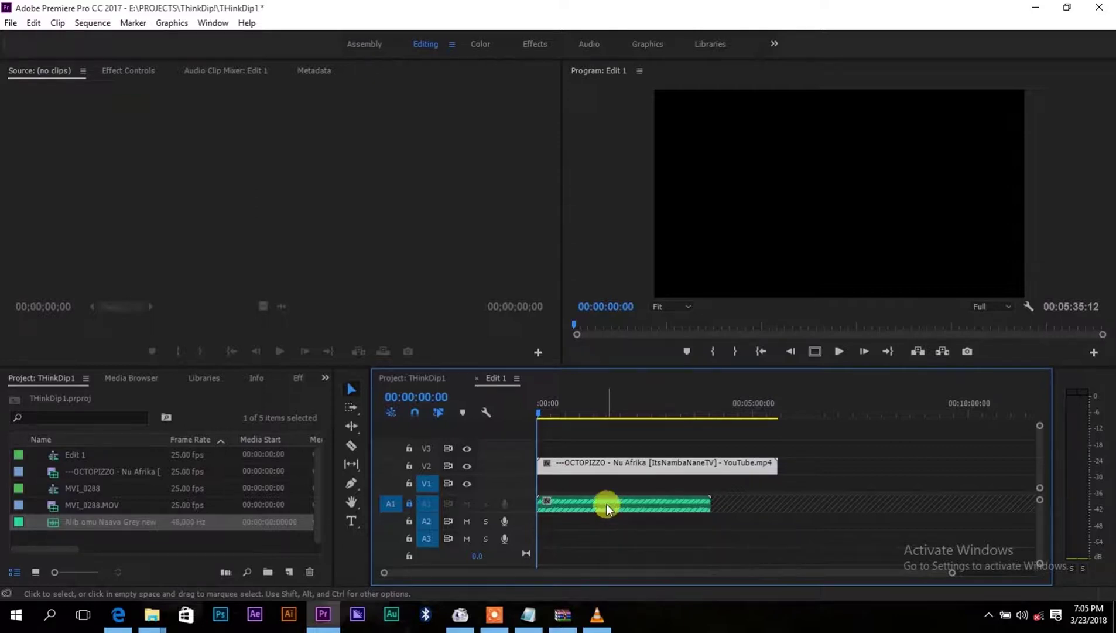
left_click_drag(593, 466, 592, 472)
left_click_drag(580, 469, 580, 477)
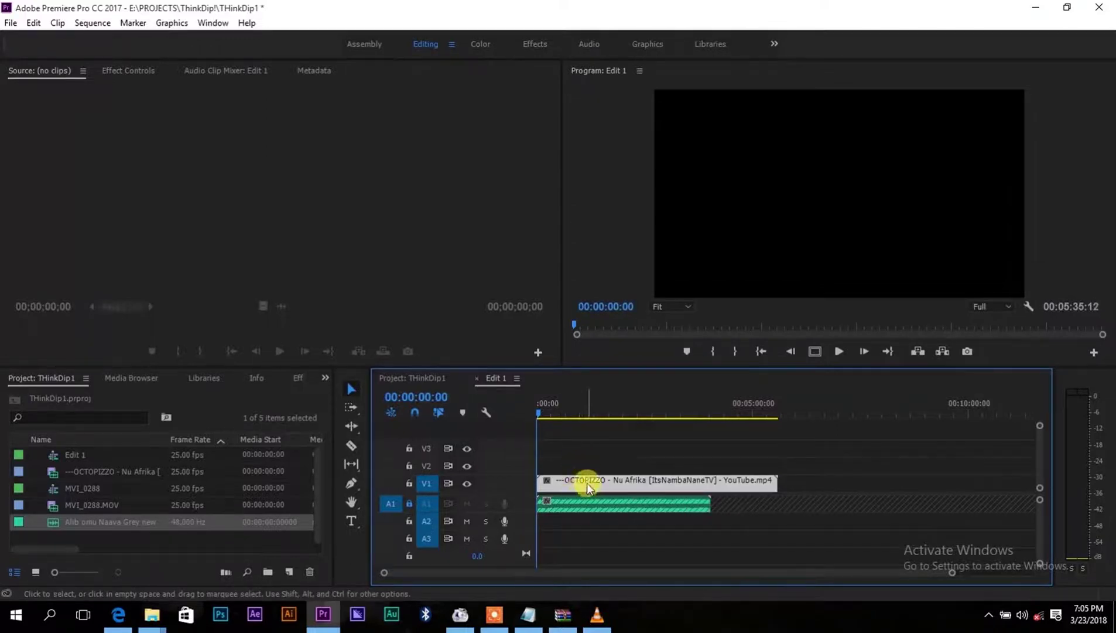
Step: Open the timeline's OCTOPIZZO clip in the Source Monitor and set its In point at 00:00:05:12
double_click(591, 479)
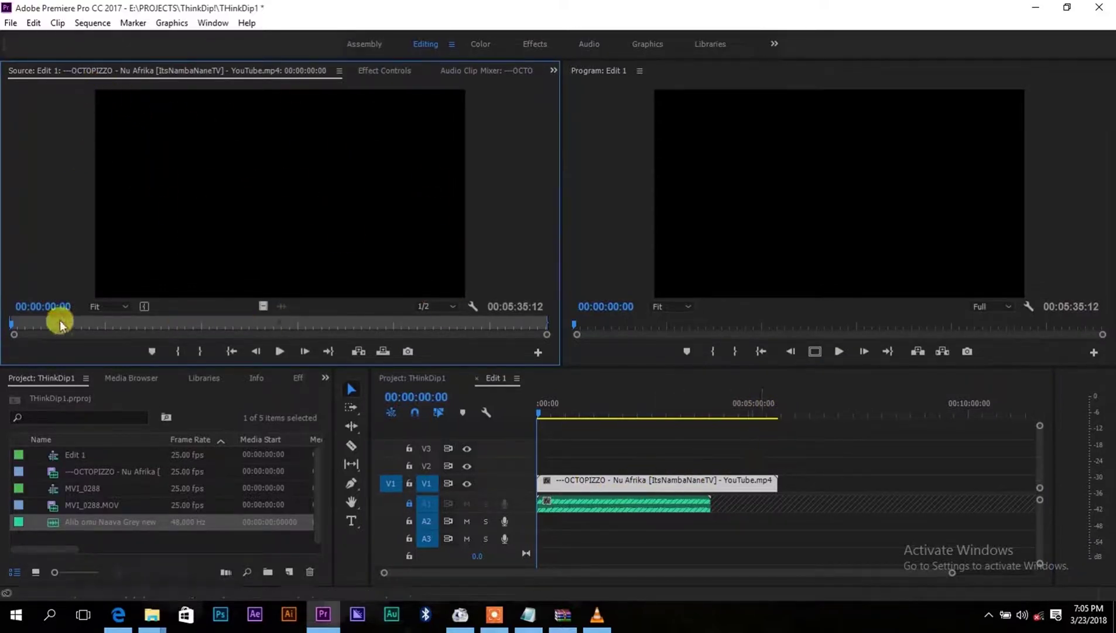
mouse_move(21, 338)
left_mouse_down()
mouse_move(14, 324)
mouse_move(492, 323)
mouse_move(9, 331)
mouse_move(18, 325)
left_mouse_up()
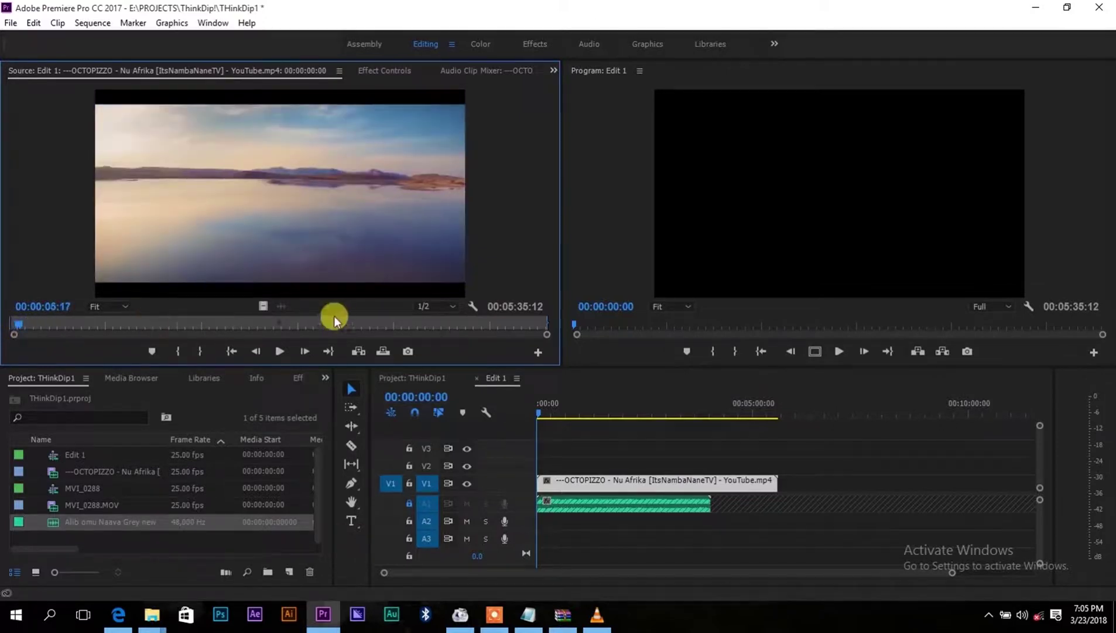
left_click_drag(547, 341, 108, 328)
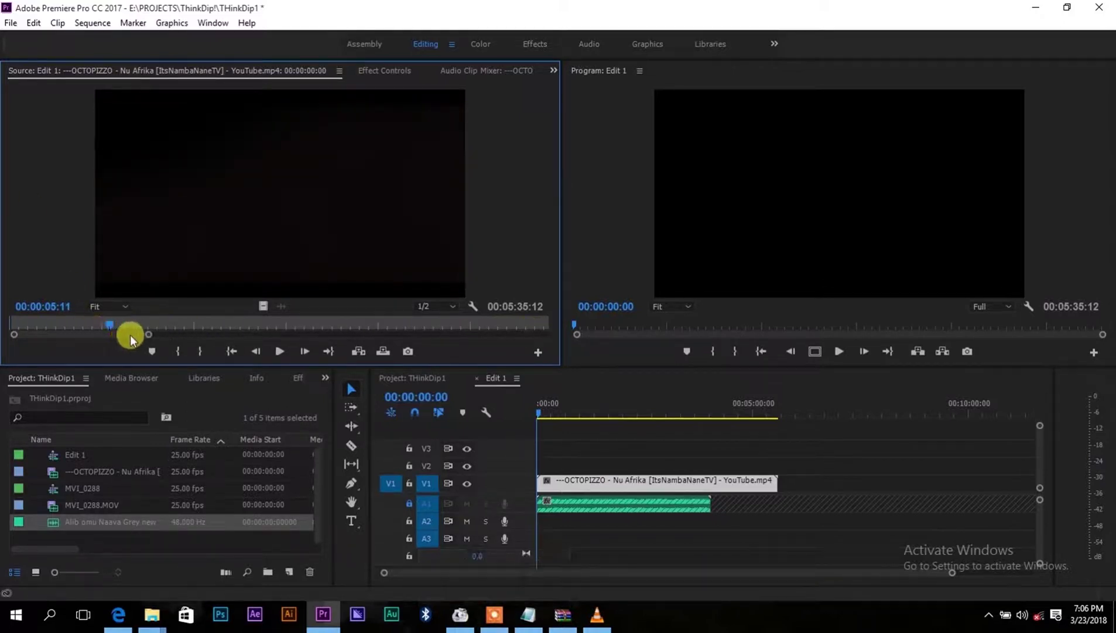
left_click_drag(107, 323, 110, 324)
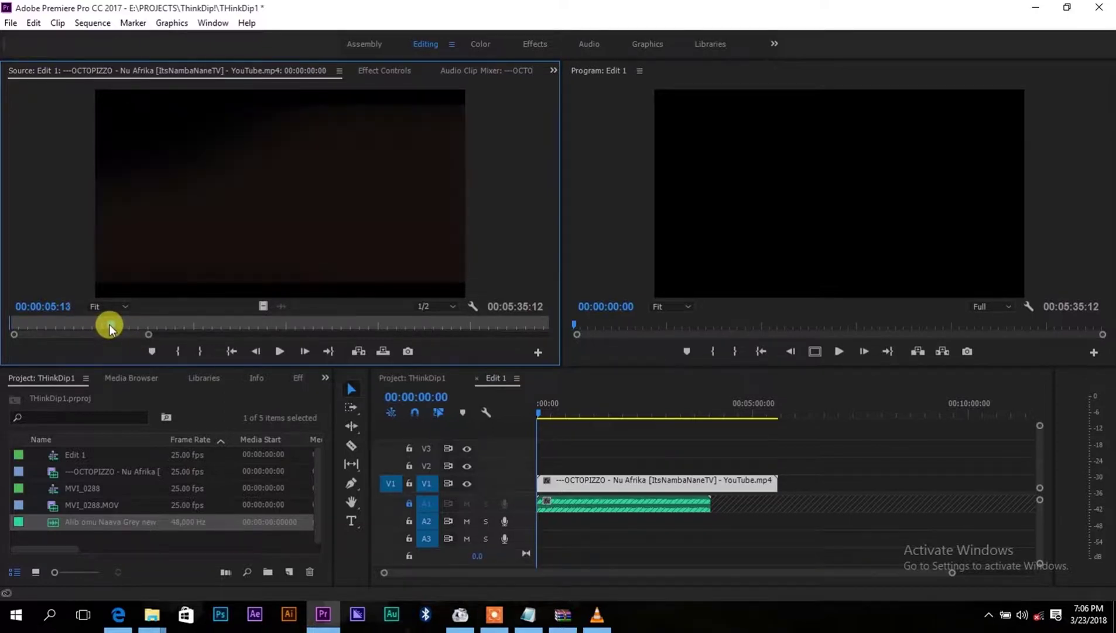
left_click(179, 349)
Step: Set the Out point at 00:00:08:06 and place the marked section's video on V2 in Edit 1
left_click_drag(111, 325, 162, 325)
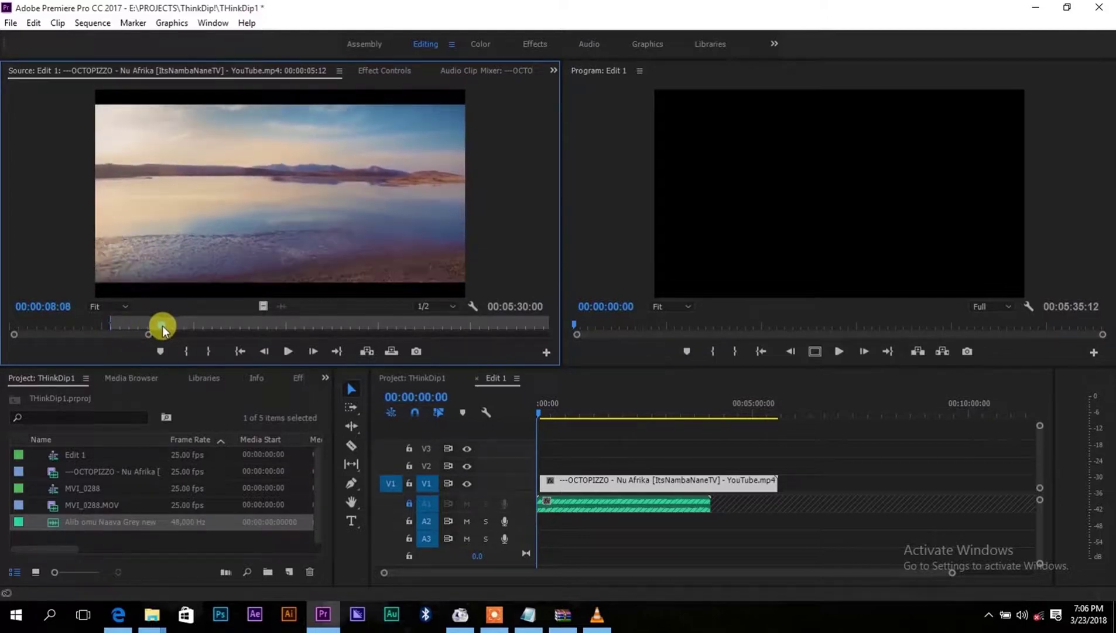
left_click(208, 351)
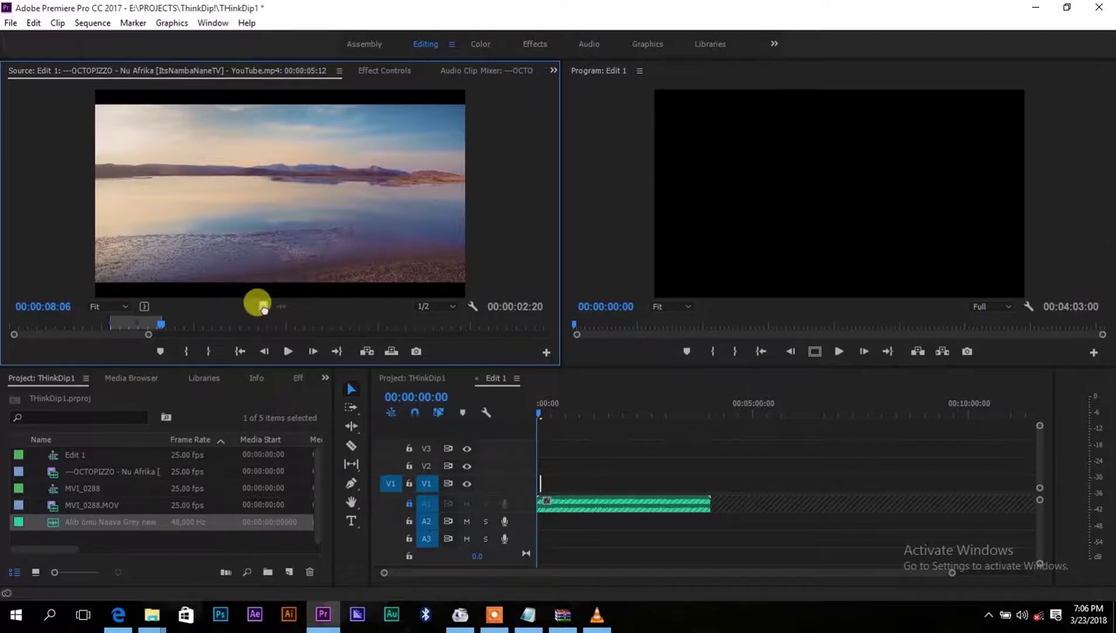
left_click_drag(264, 309, 529, 484)
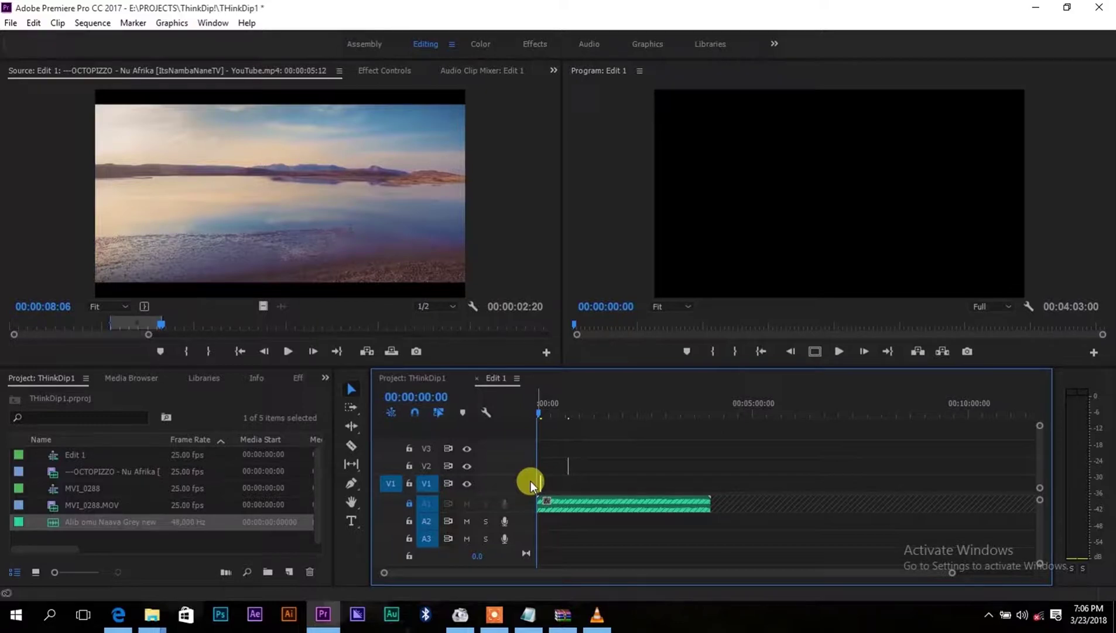
Step: Move the source clip's In point to the painted wall shot at 00:00:26:15
left_click(161, 323)
left_click_drag(161, 323, 501, 337)
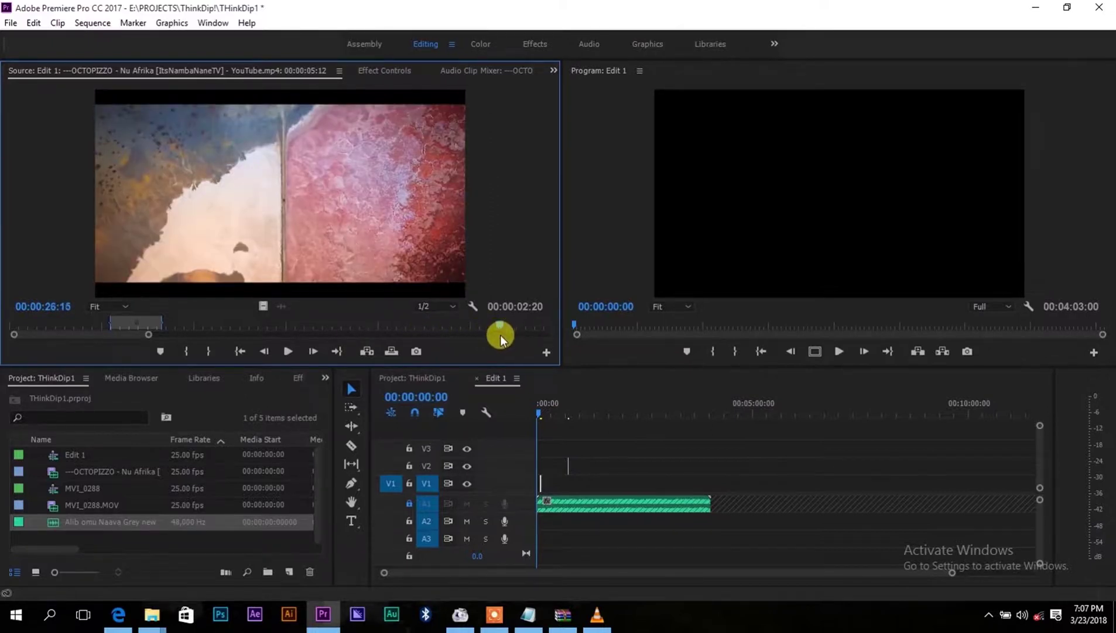
left_click(192, 350)
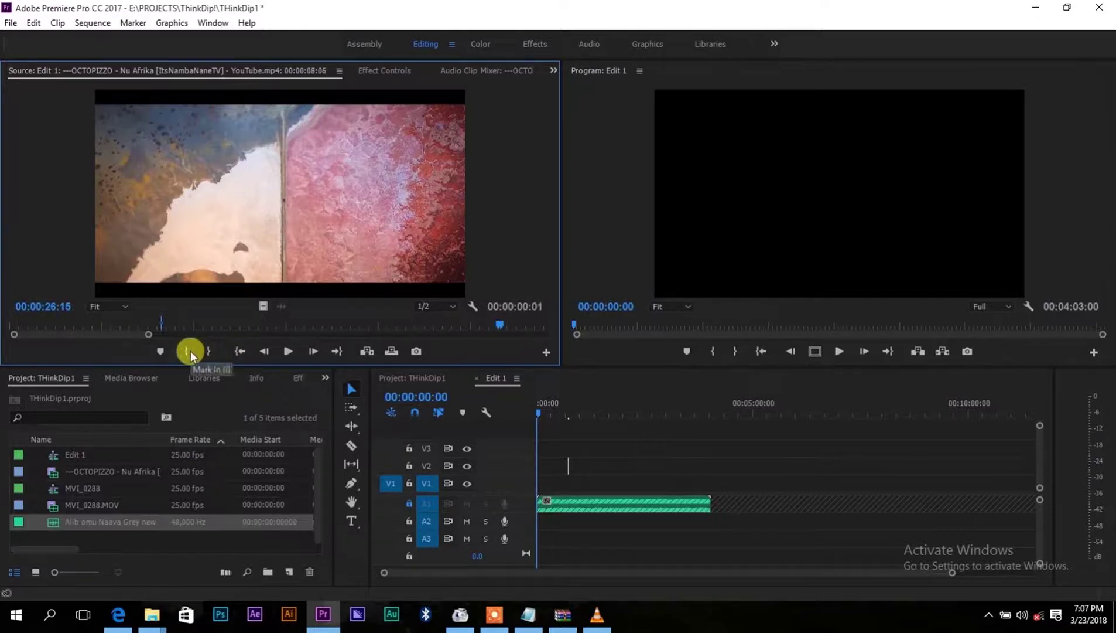
left_click(207, 351)
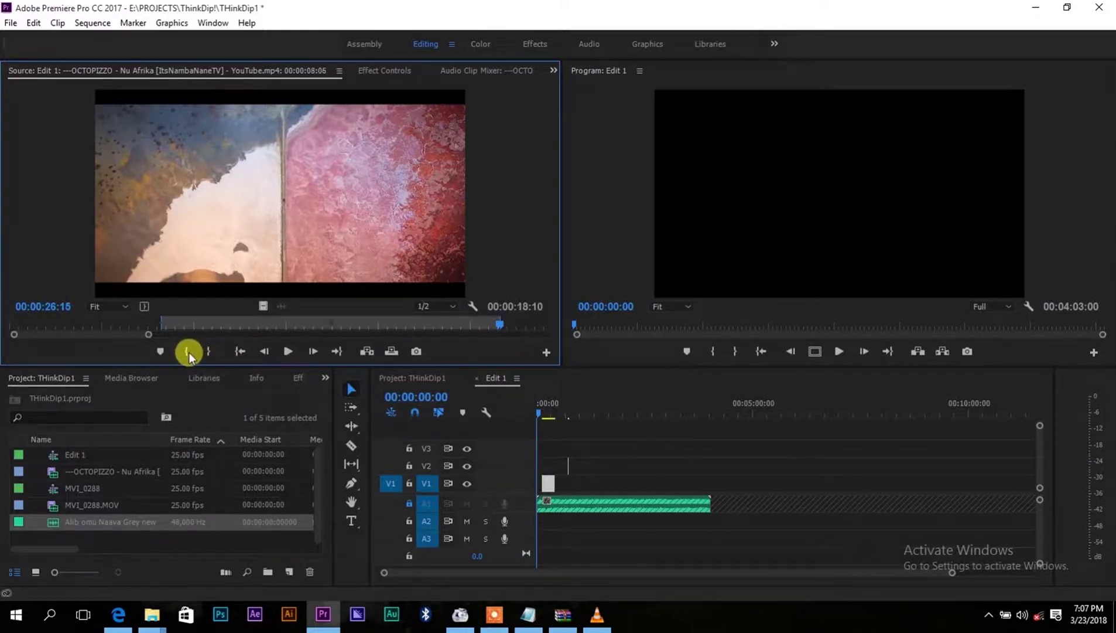
left_click(187, 351)
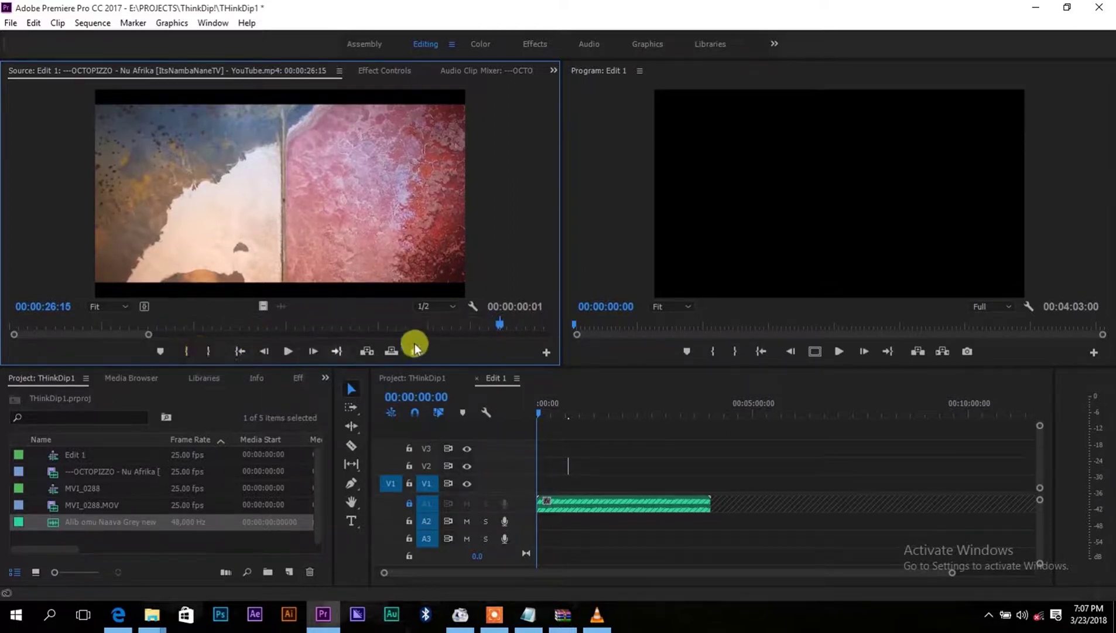
Step: Set the Out point at 00:00:30:11 and add this section's video to V2 after the first section
left_click_drag(499, 323, 517, 325)
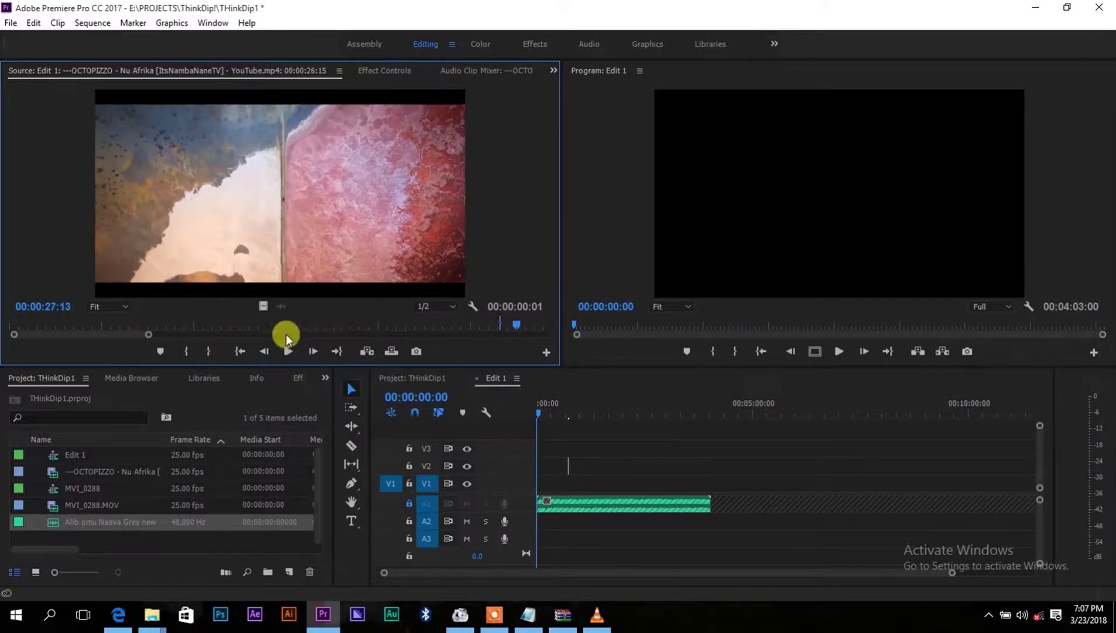
left_click_drag(123, 332, 145, 332)
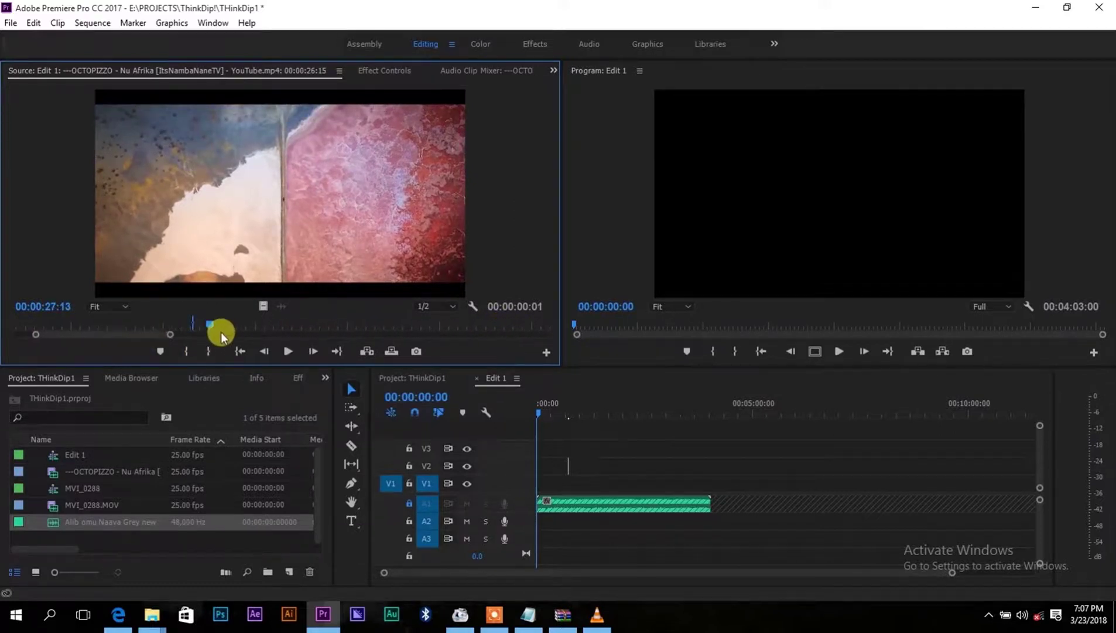
left_click_drag(217, 322, 267, 332)
left_click(209, 351)
left_click(515, 394)
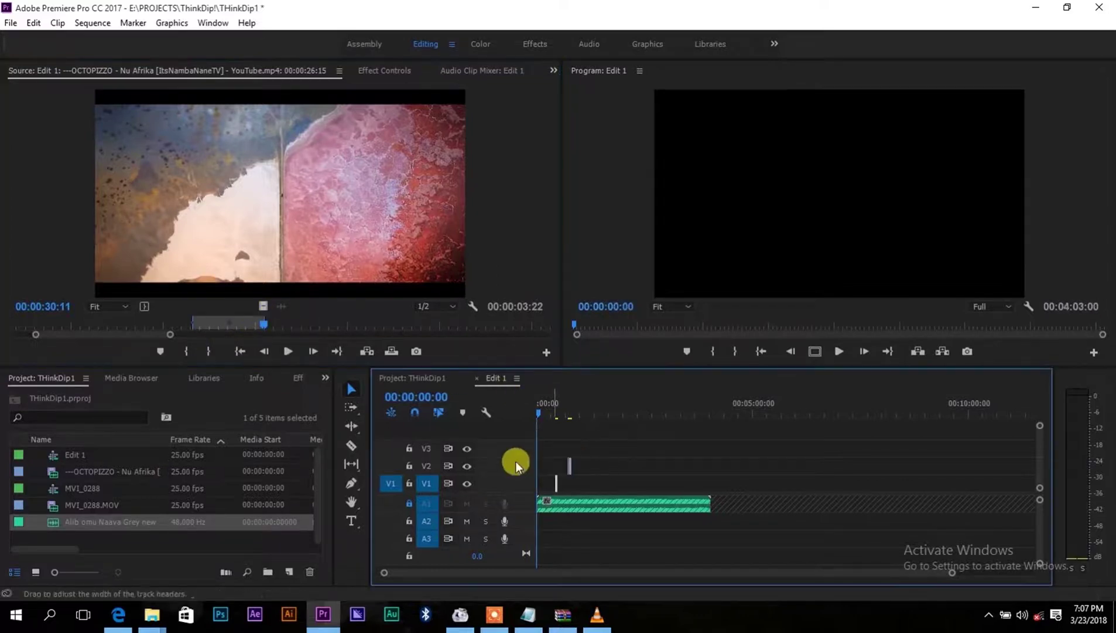
Step: Mark the driving car section of the source clip from In point 00:00:36:02 to Out point 00:00:38:21
left_click_drag(264, 324, 366, 333)
left_click(241, 350)
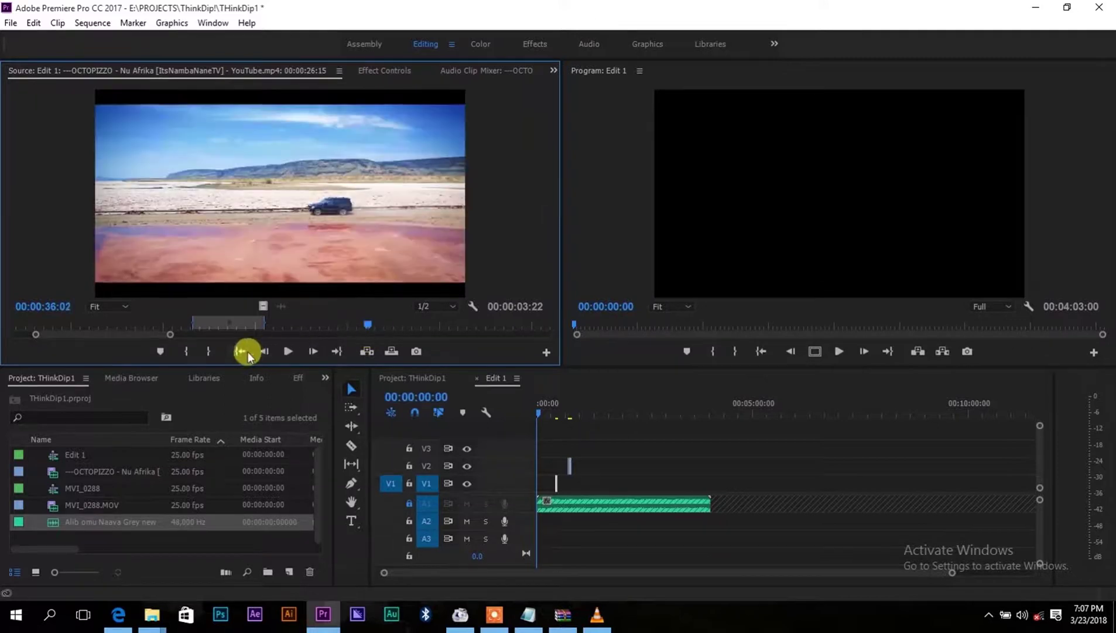
left_click(200, 351)
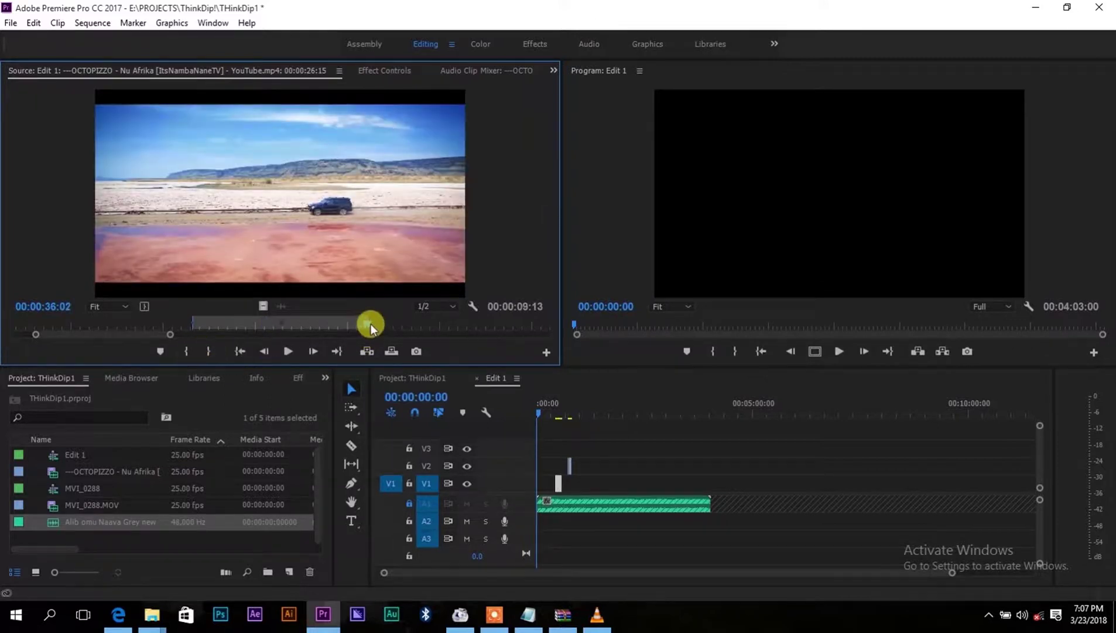
left_click(194, 351)
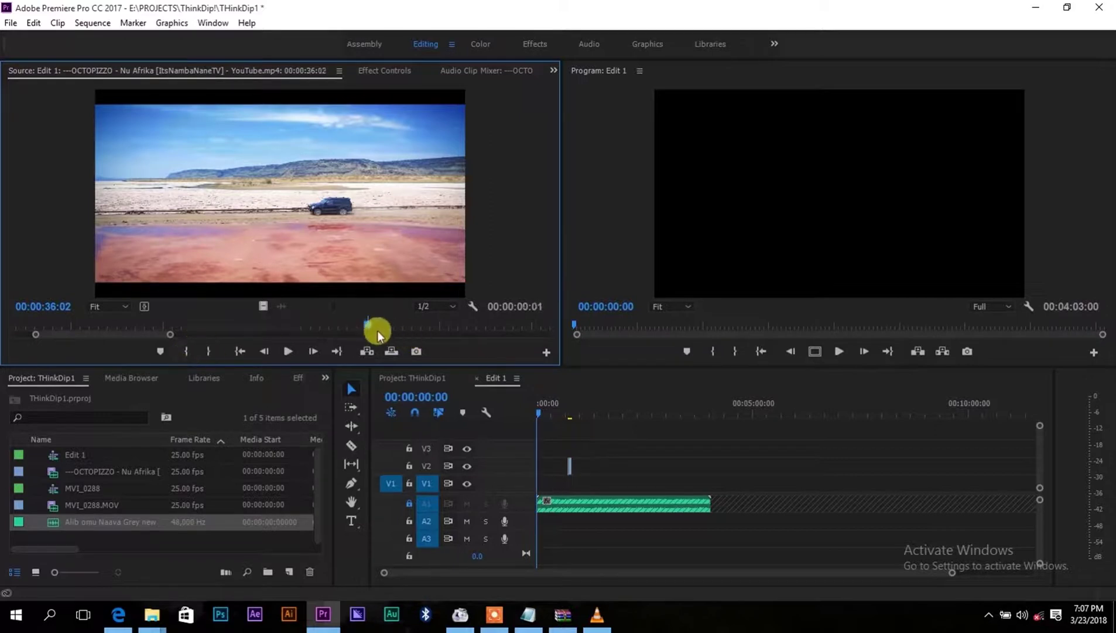
key("space")
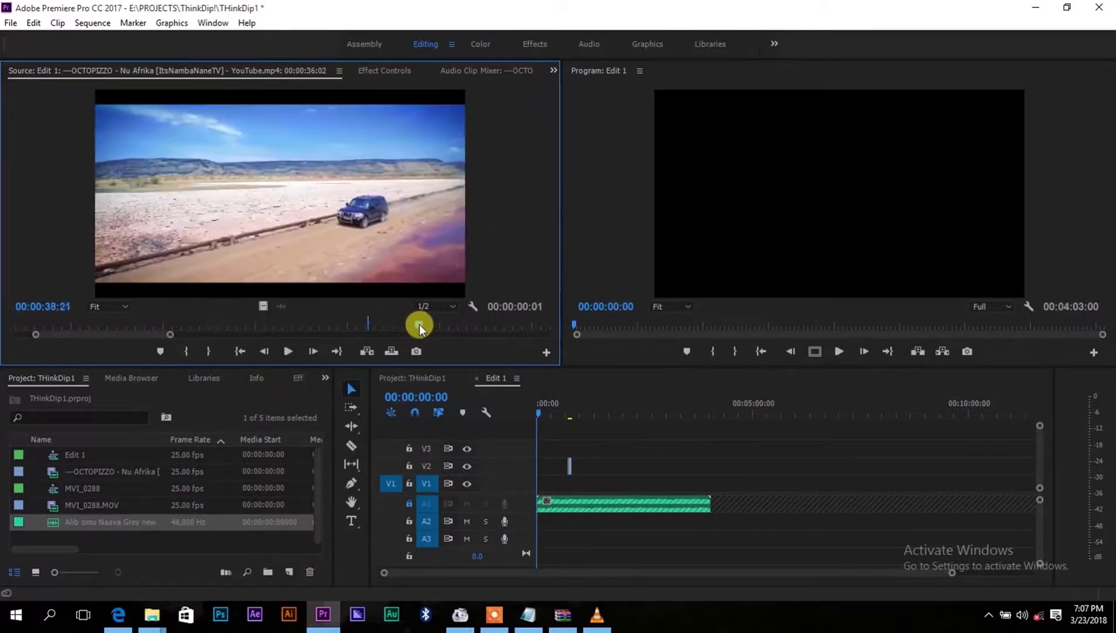
left_click(211, 350)
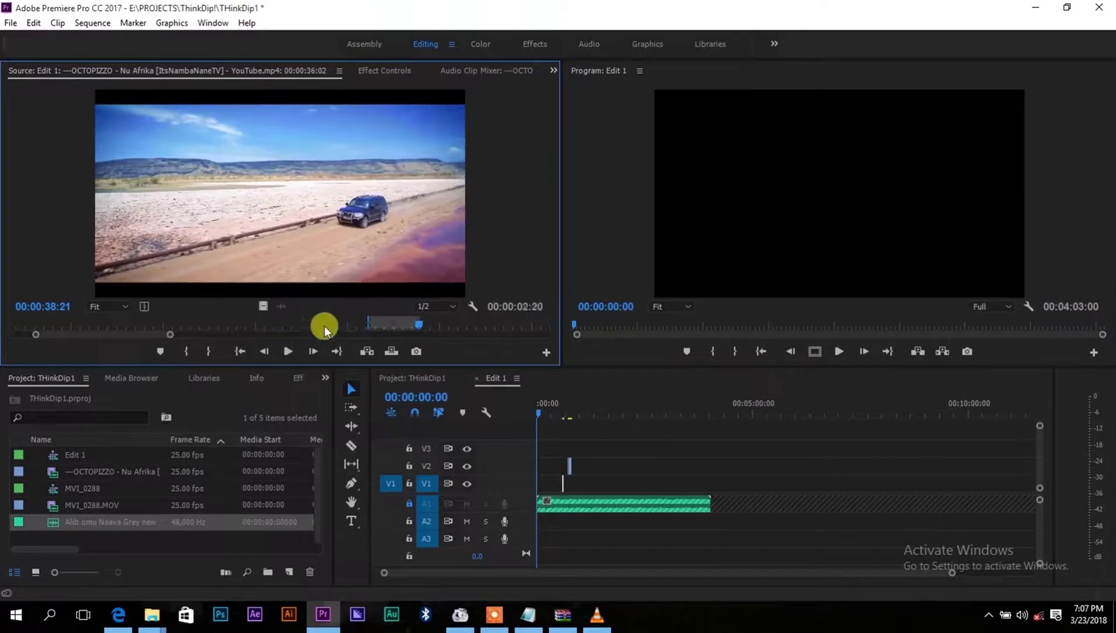
Step: Place the marked driving car section's video on V1 in Edit 1, and add the section starting at In point 00:00:48:11 to V2
left_click_drag(262, 307, 573, 475)
left_click_drag(423, 327, 534, 329)
mouse_move(154, 335)
left_mouse_down()
mouse_move(182, 334)
mouse_move(129, 323)
mouse_move(223, 325)
mouse_move(184, 330)
mouse_move(194, 331)
left_mouse_up()
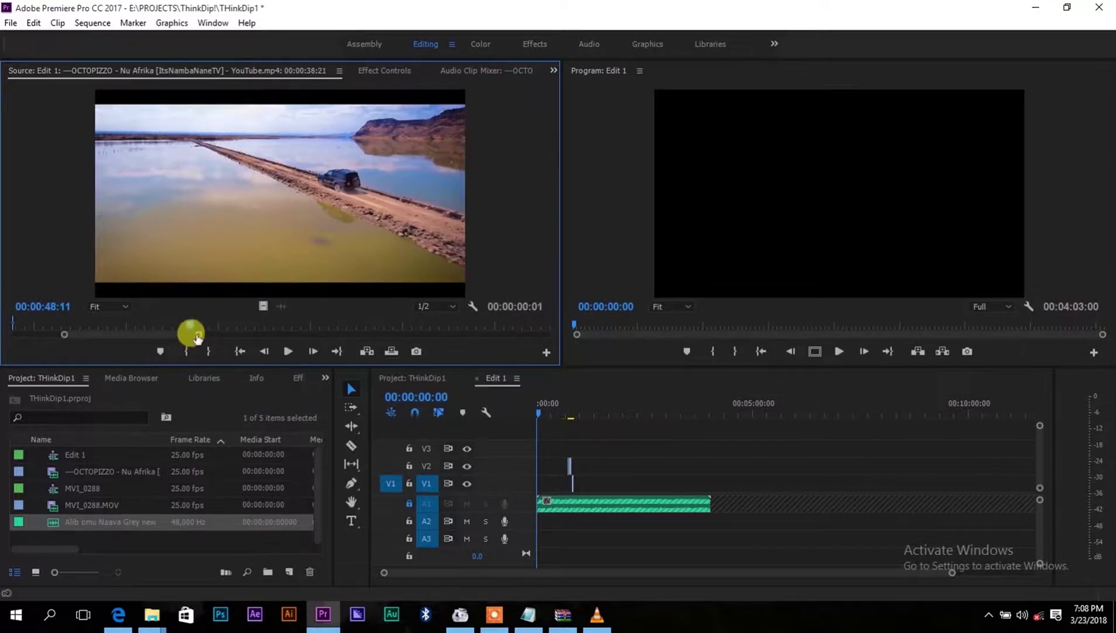
left_click(187, 350)
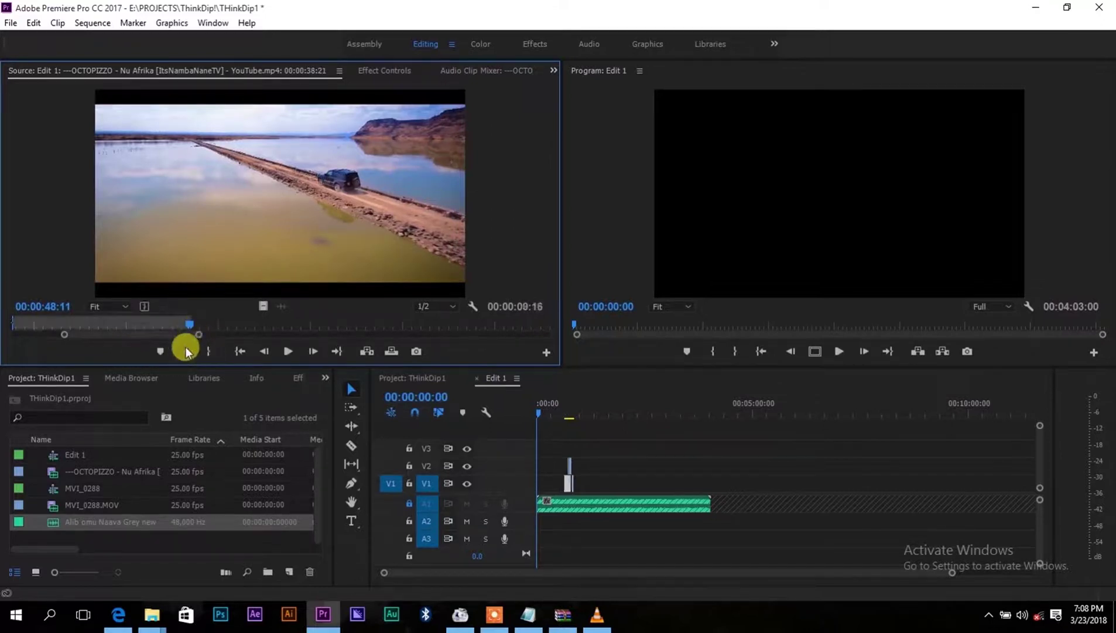
mouse_move(192, 331)
left_mouse_down()
mouse_move(235, 328)
mouse_move(576, 443)
mouse_move(582, 463)
left_mouse_up()
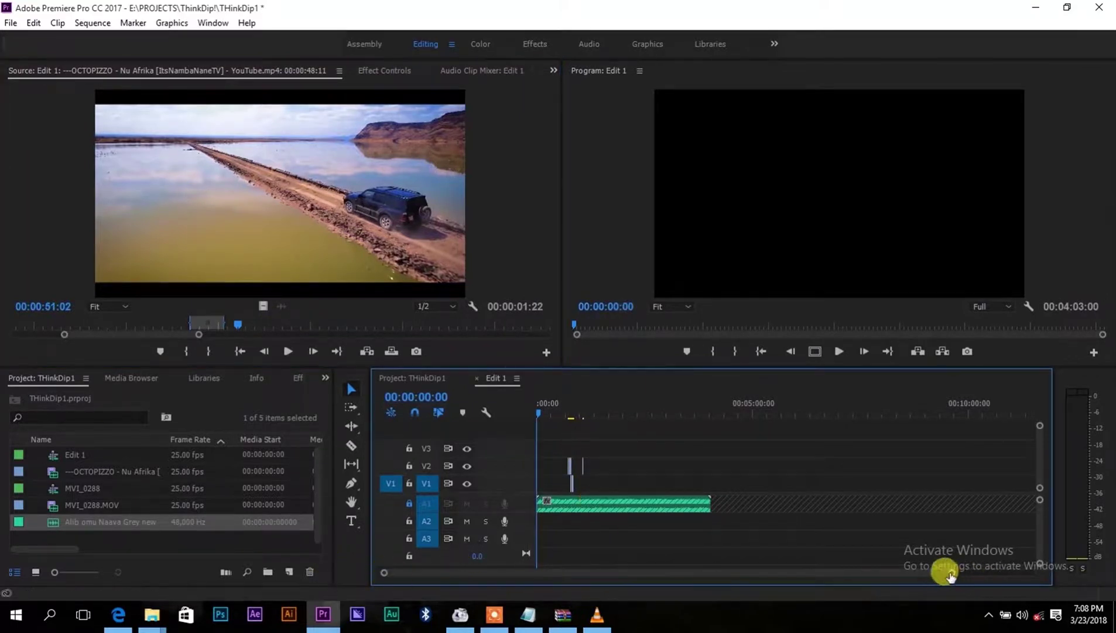
Step: Play Edit 1 from the beginning to listen to the opening of the new song
left_click_drag(952, 575, 765, 593)
left_click_drag(630, 573, 627, 577)
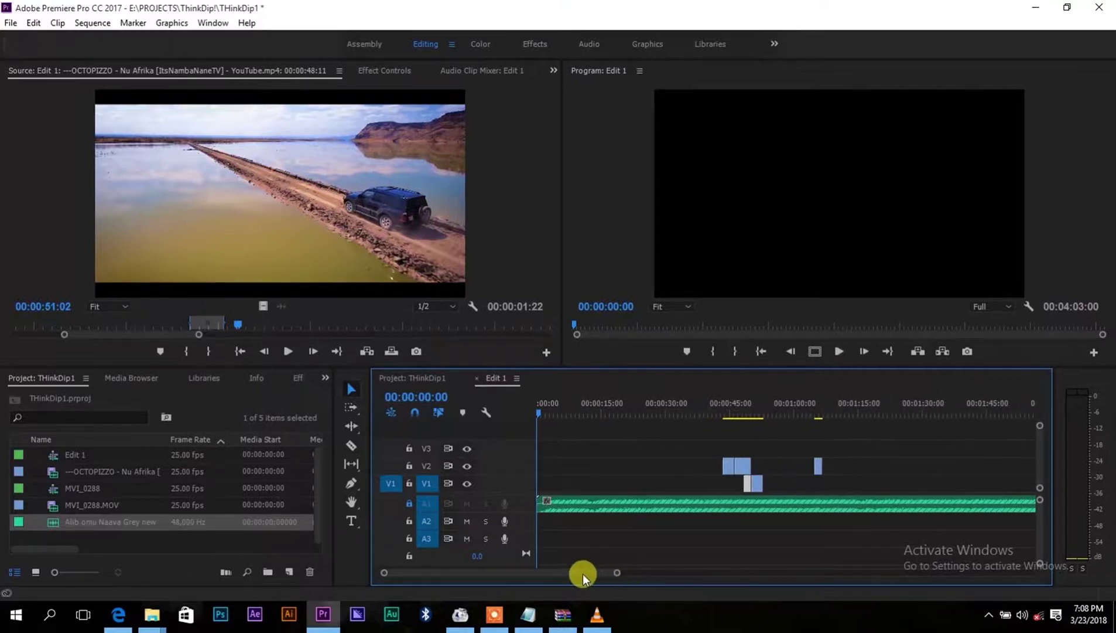
left_click(724, 412)
mouse_move(725, 411)
left_mouse_down()
mouse_move(738, 411)
mouse_move(720, 414)
left_mouse_up()
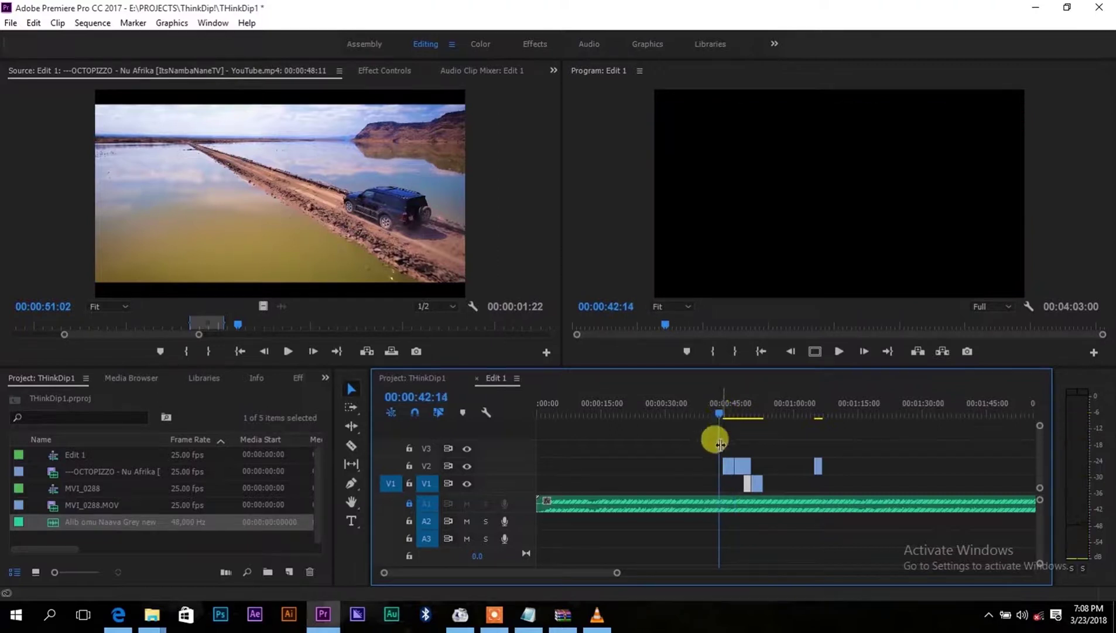
left_click_drag(566, 408, 537, 411)
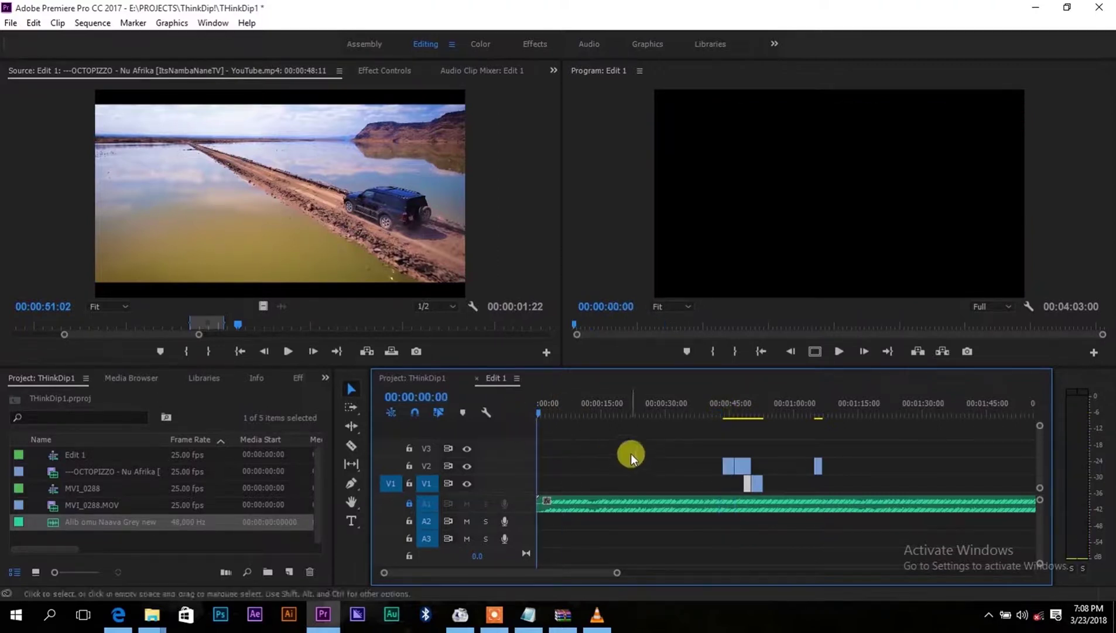
key("space")
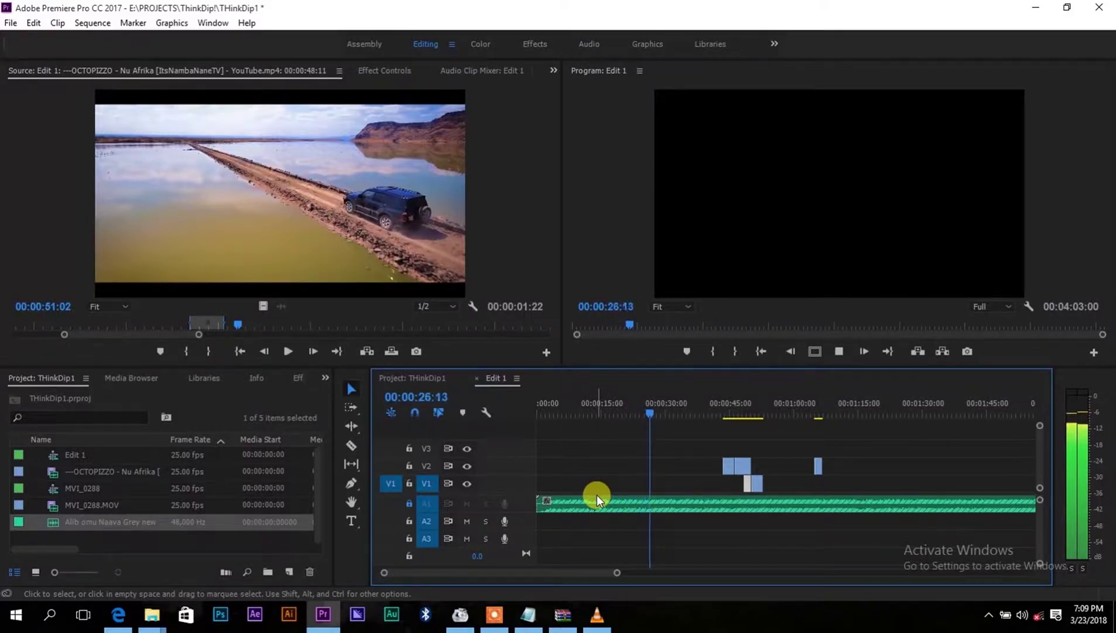
key("space")
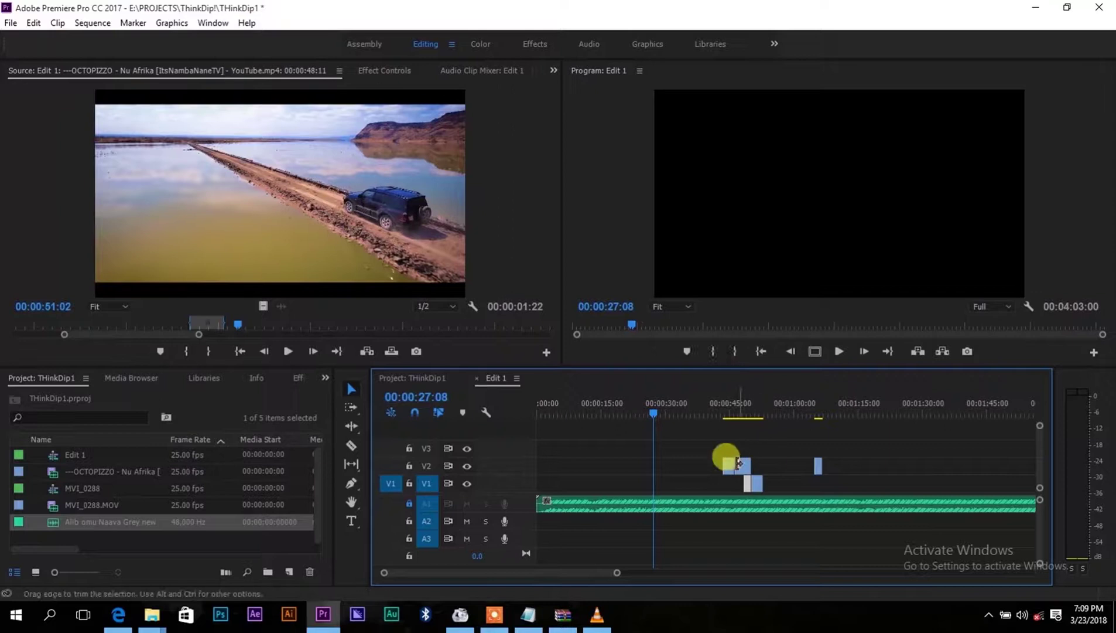
Step: Spread the three V2 clips out over the first 30 seconds of Edit 1, leaving gaps between them
left_click_drag(730, 464, 562, 467)
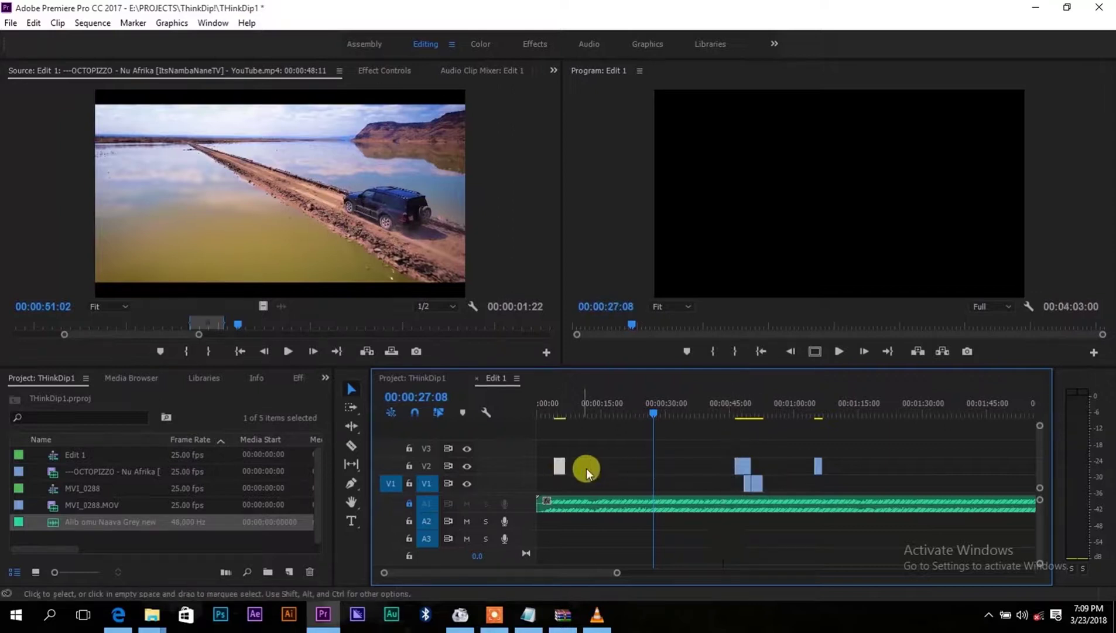
left_click_drag(743, 463, 605, 464)
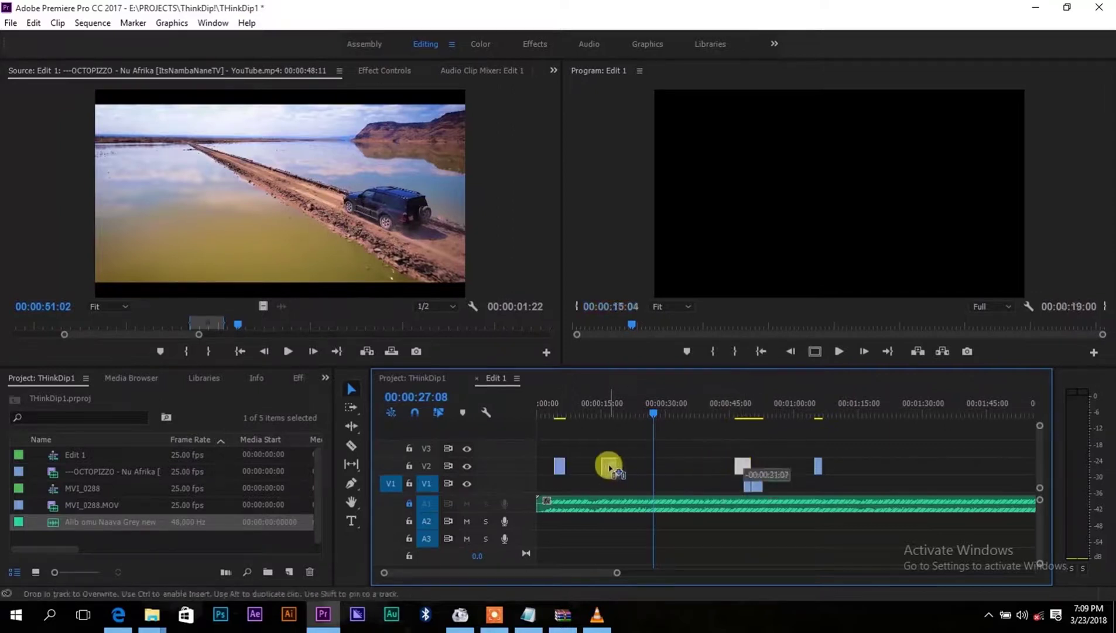
left_click_drag(821, 468, 648, 466)
left_click_drag(743, 414, 678, 431)
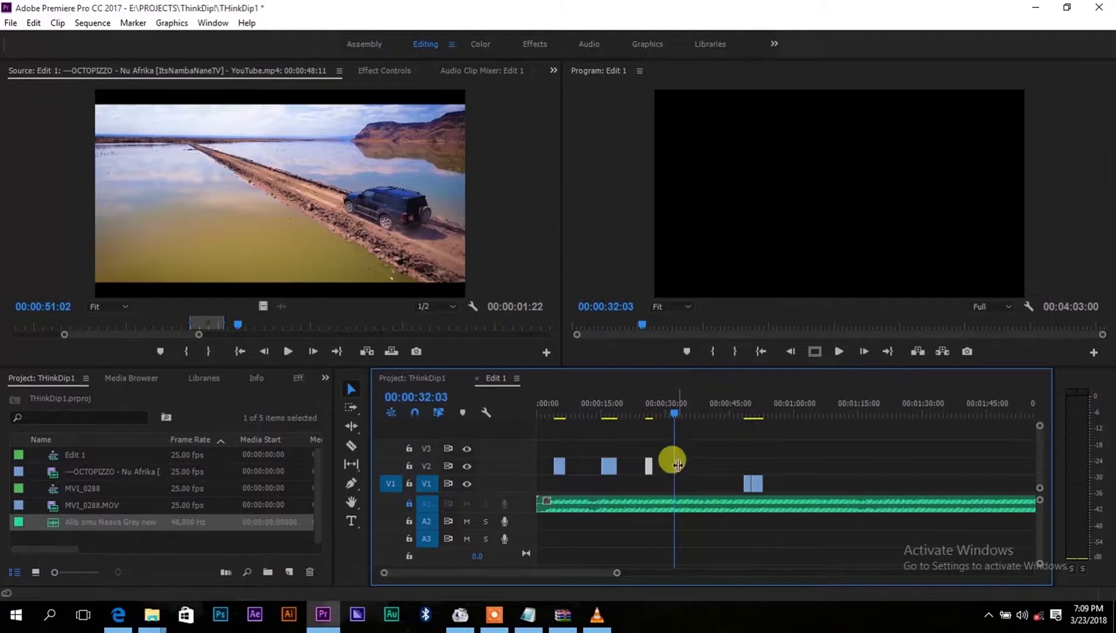
Step: Line up the five video clips back to back from the start of Edit 1, alternating them between V2 and V1
left_click_drag(560, 467, 540, 466)
left_click(536, 408)
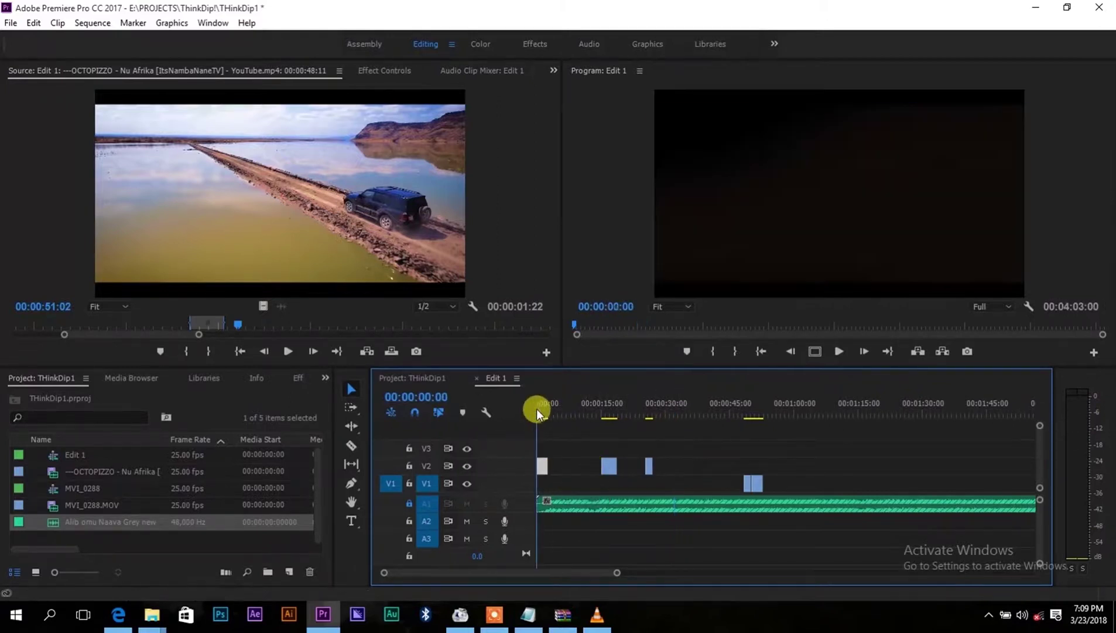
left_click_drag(537, 409, 556, 409)
left_click_drag(604, 466, 559, 484)
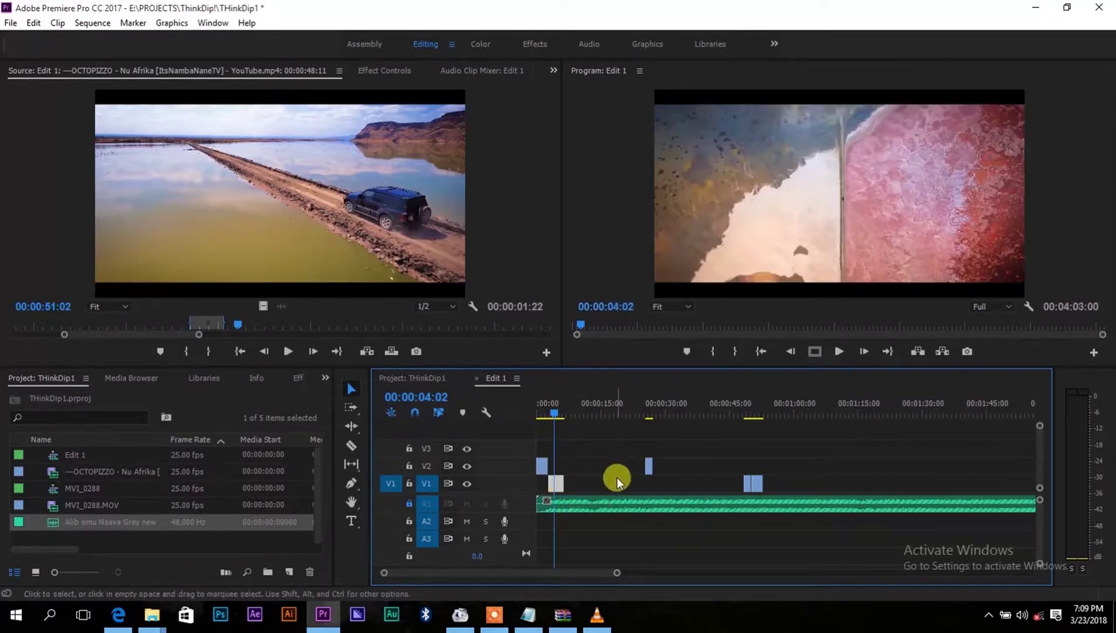
left_click_drag(648, 463, 565, 466)
left_click_drag(747, 481, 597, 463)
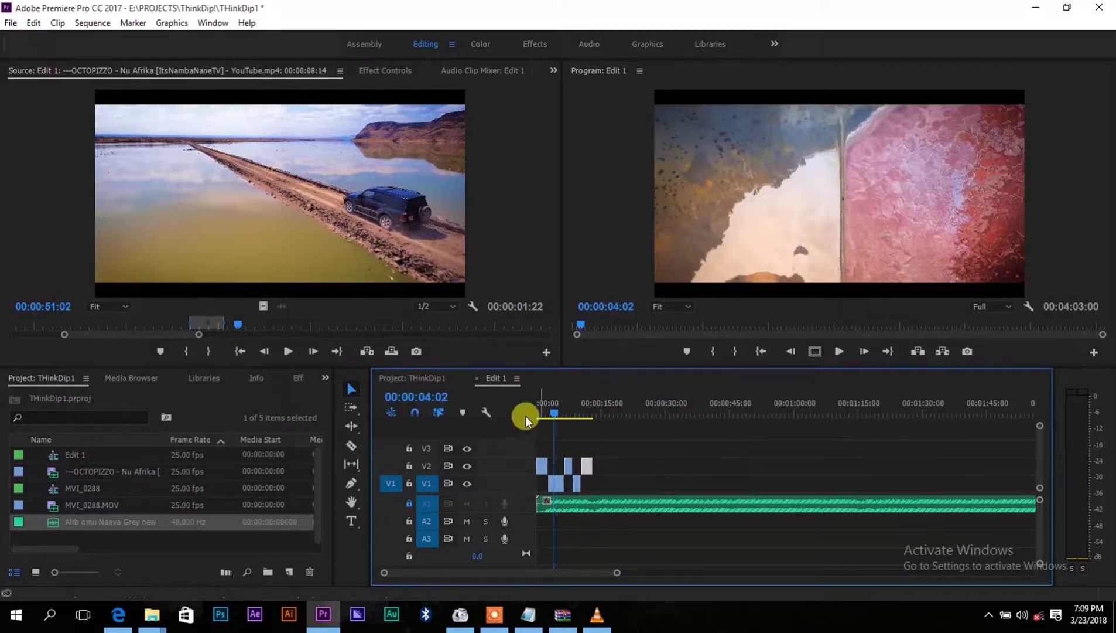
Step: Review the assembled clips from the beginning of Edit 1, first in the normal workspace and again in full screen
left_click_drag(554, 411, 533, 412)
left_click(635, 480)
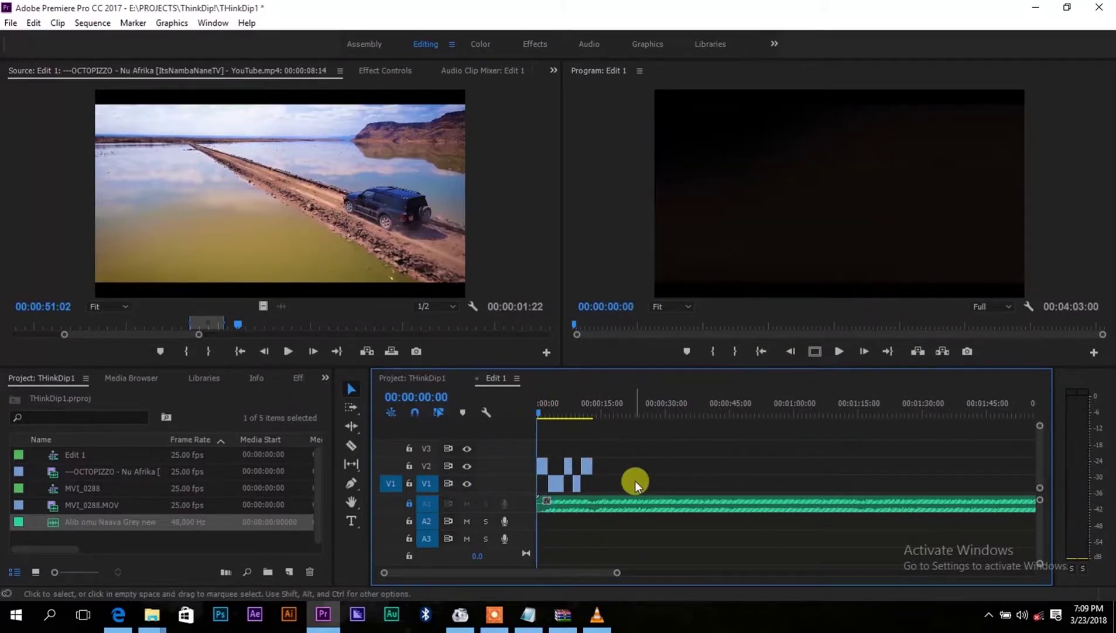
key("space")
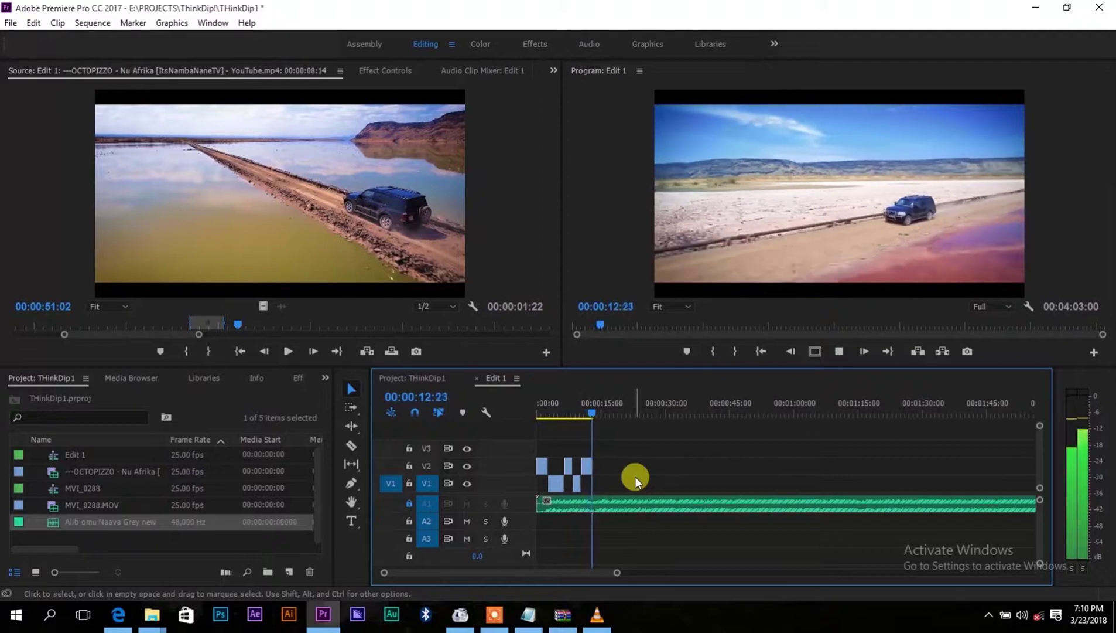
key("space")
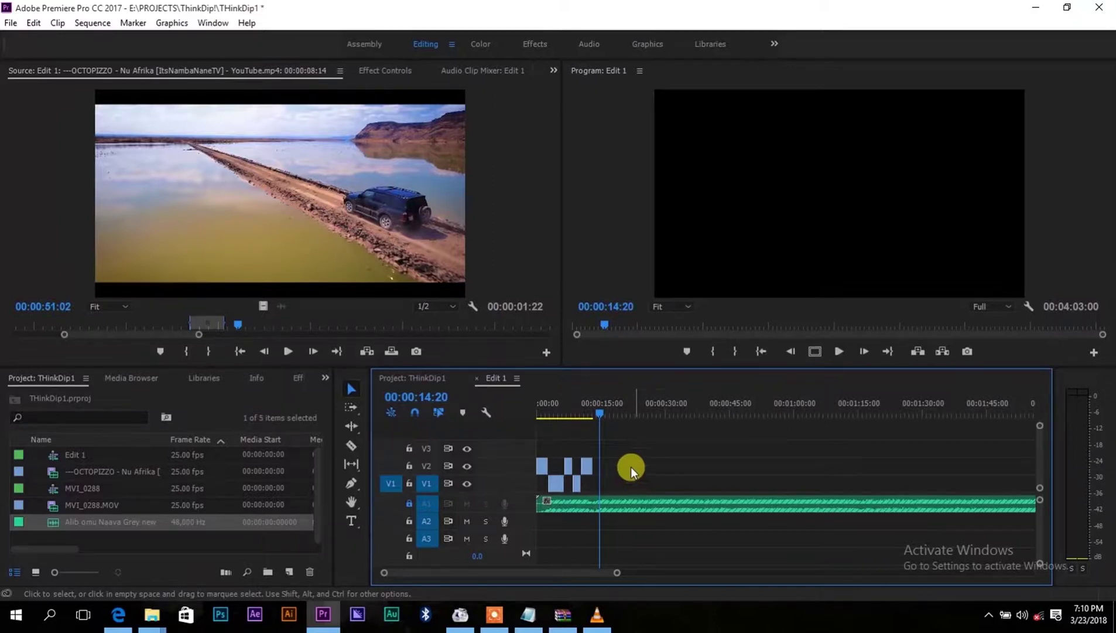
left_click_drag(560, 416, 529, 412)
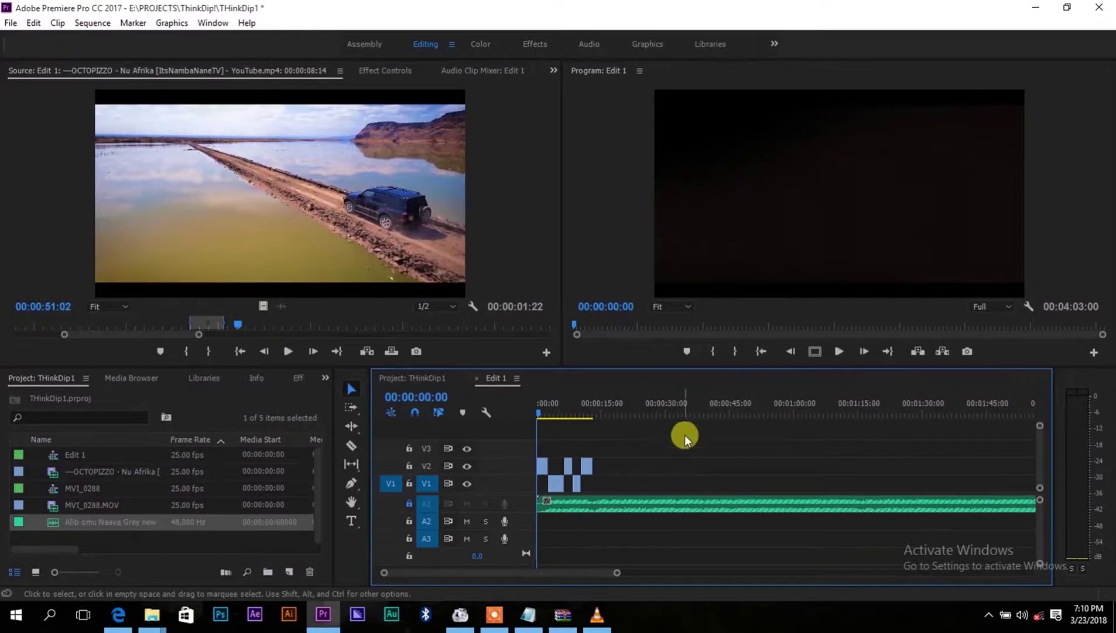
key("ctrl+grave")
key("space")
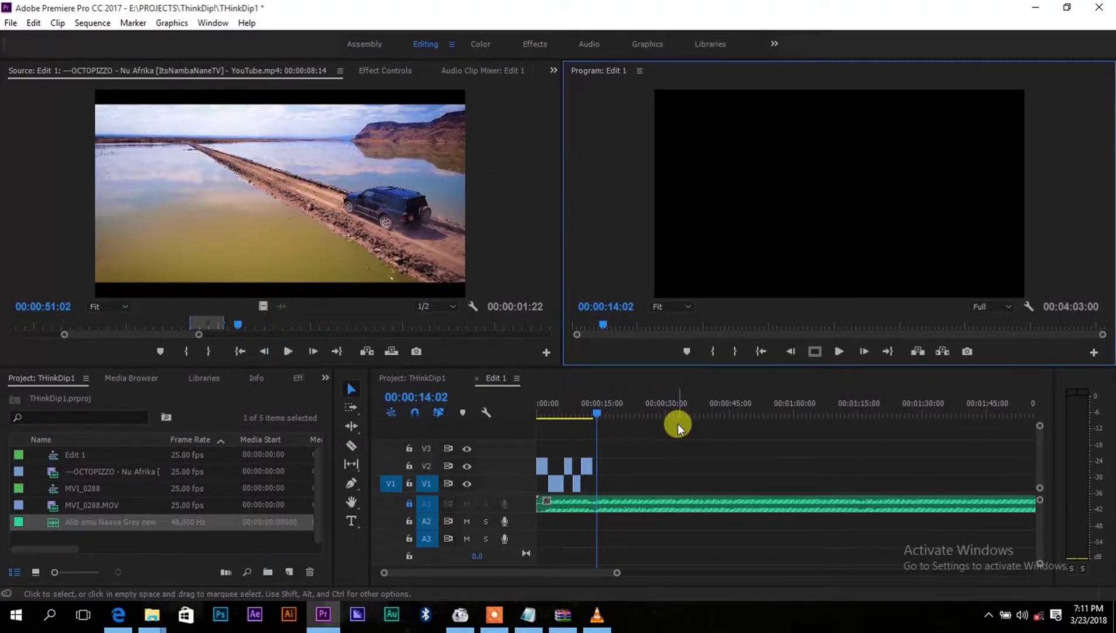
Step: Replay the opening of Edit 1 to check the first cut against the song's beat
left_click(537, 413)
left_click_drag(616, 572, 561, 574)
key("space")
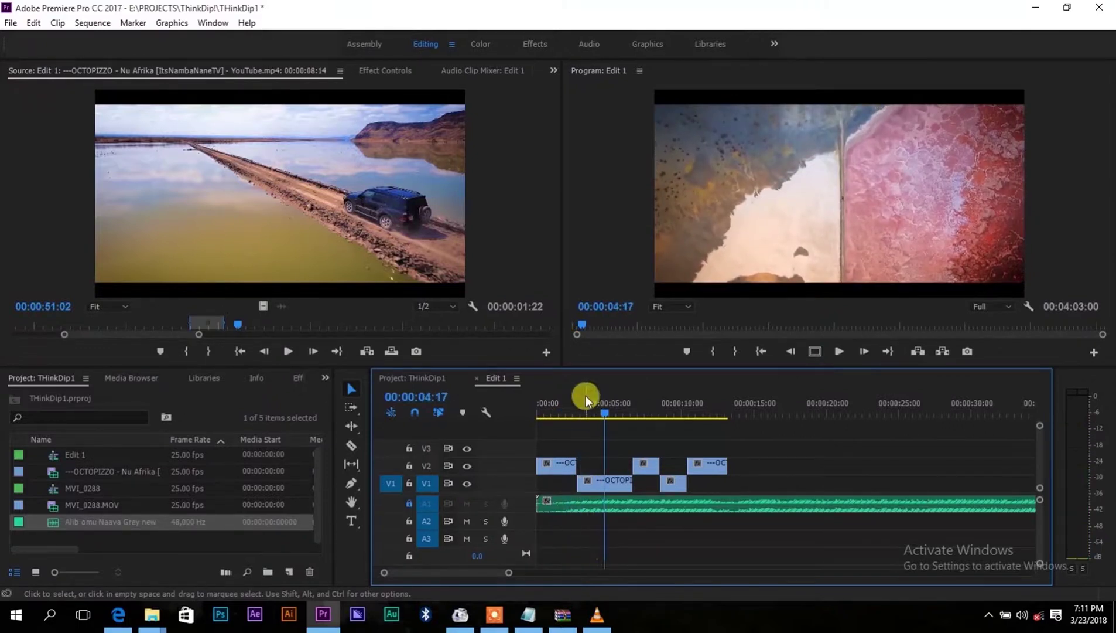
left_click(537, 410)
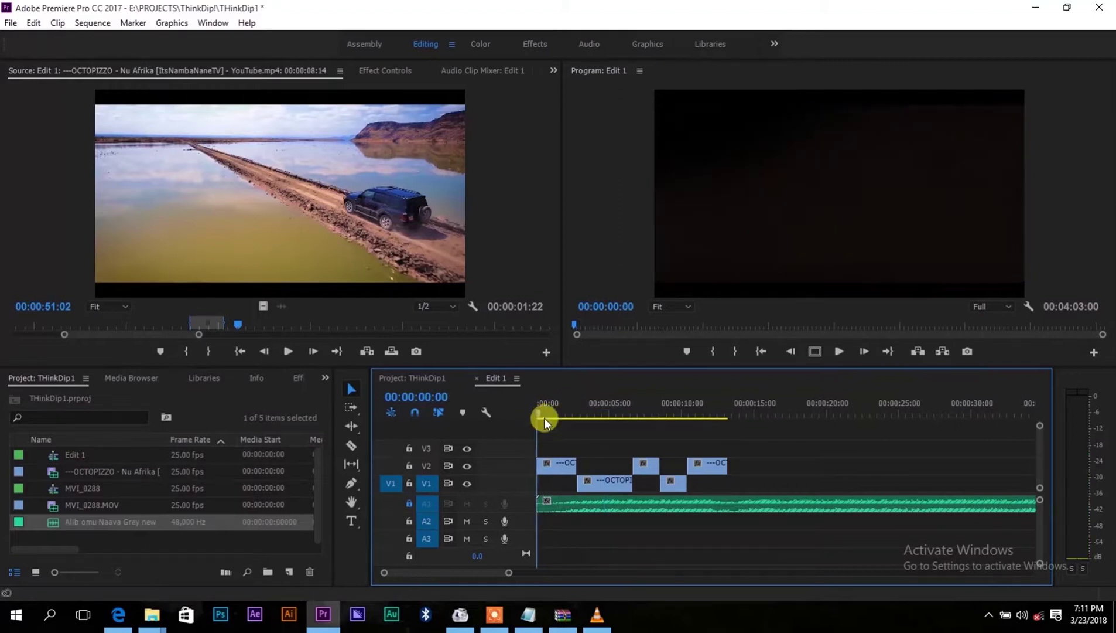
key("space")
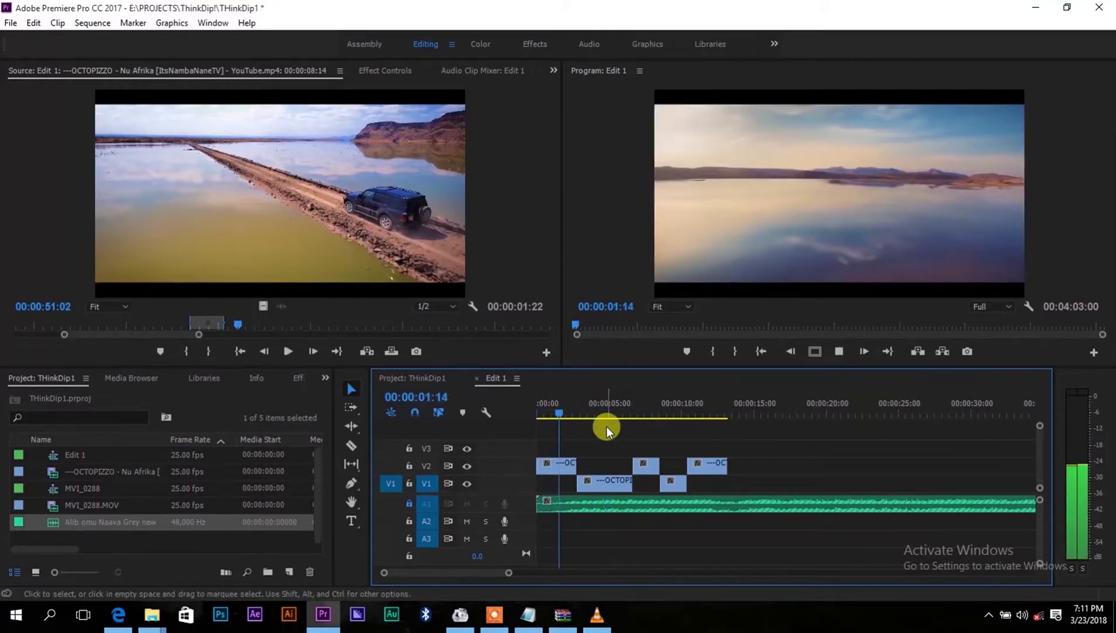
key("space")
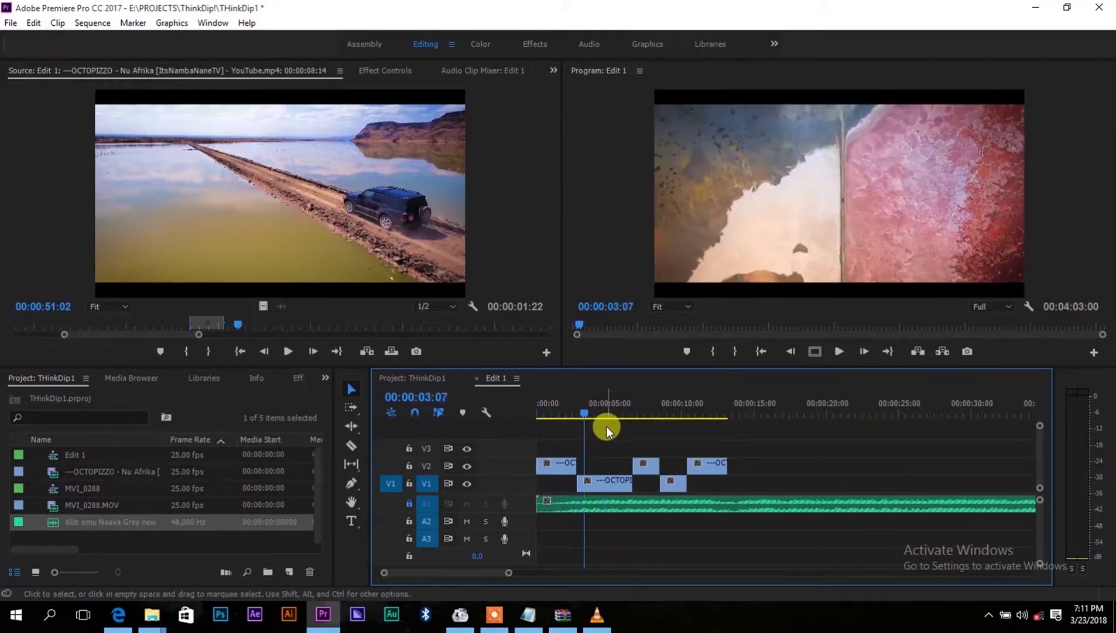
Step: Move the first V2 clip about half a second later and shift the remaining clips to follow its end
left_click_drag(559, 462, 568, 461)
left_click_drag(556, 411, 536, 415)
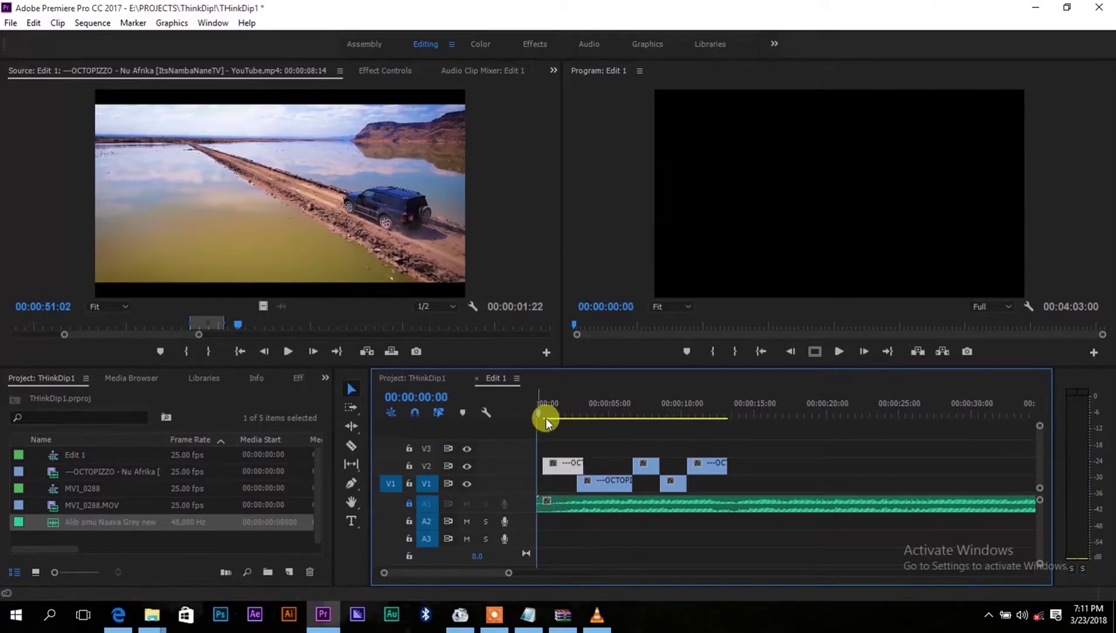
key("space")
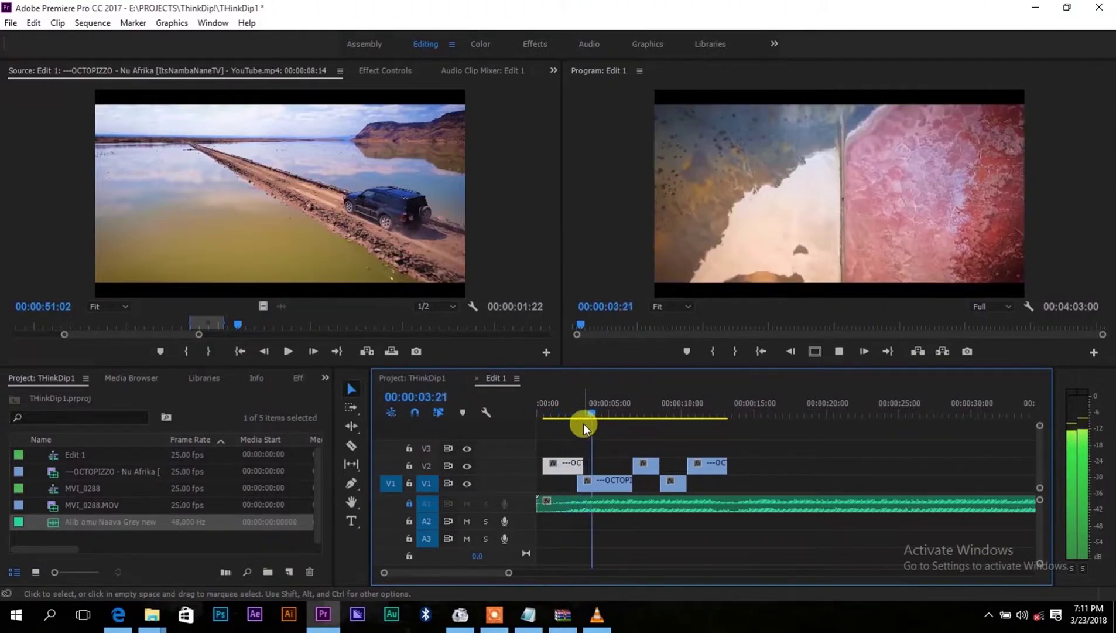
key("space")
left_click_drag(615, 453, 721, 459)
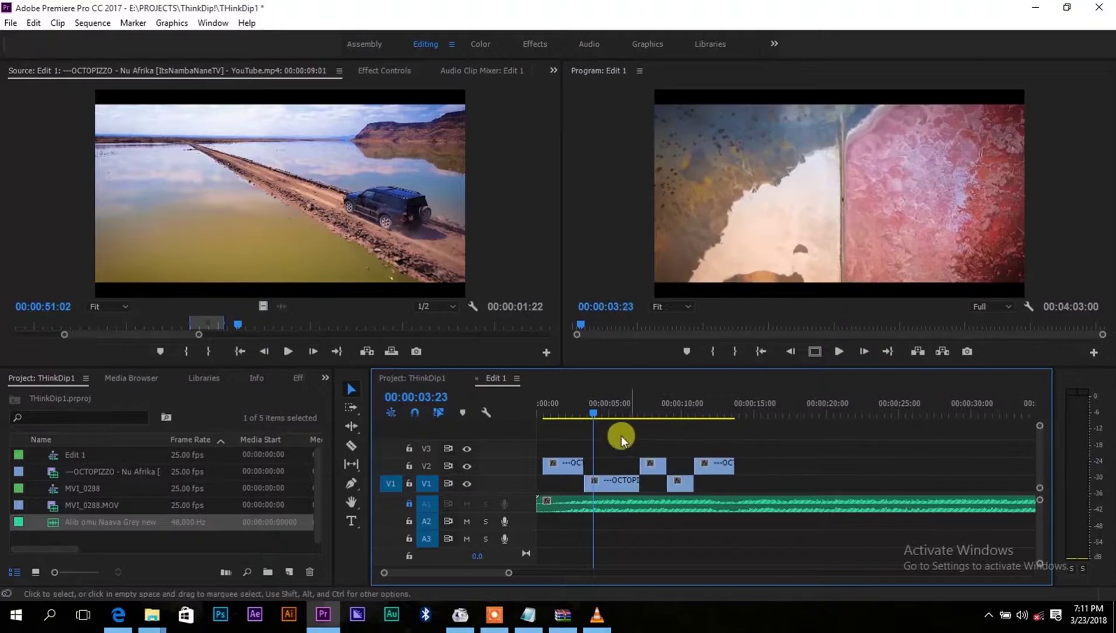
Step: Shorten the end of the painted wall clip on V1 and move the short V2 clip back to meet it
left_click(553, 411)
key("space")
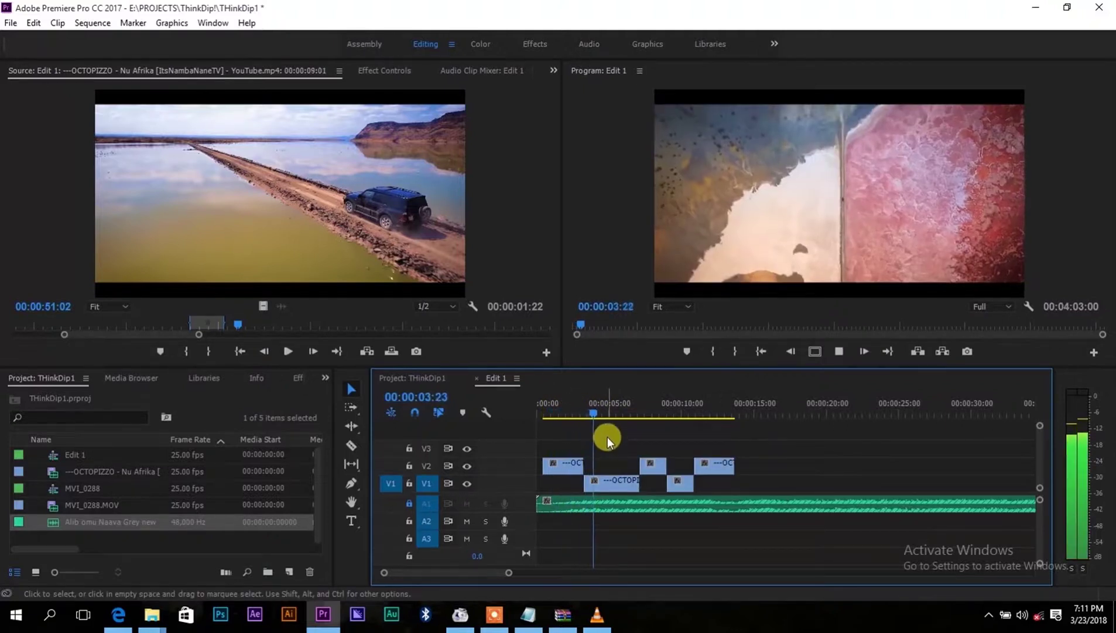
key("space")
mouse_move(636, 483)
left_mouse_down()
mouse_move(623, 482)
mouse_move(648, 469)
left_mouse_up()
Step: Preview the cut after the painted wall clip and nudge the short V2 clip slightly later to match the song
key("space")
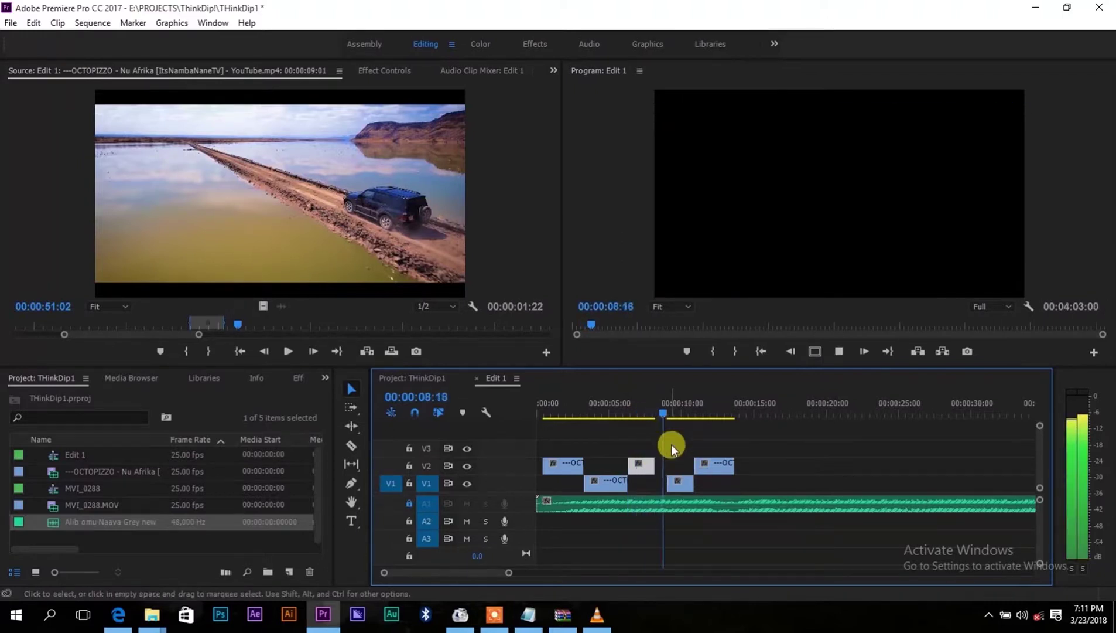
key("space")
left_click(641, 410)
key("space")
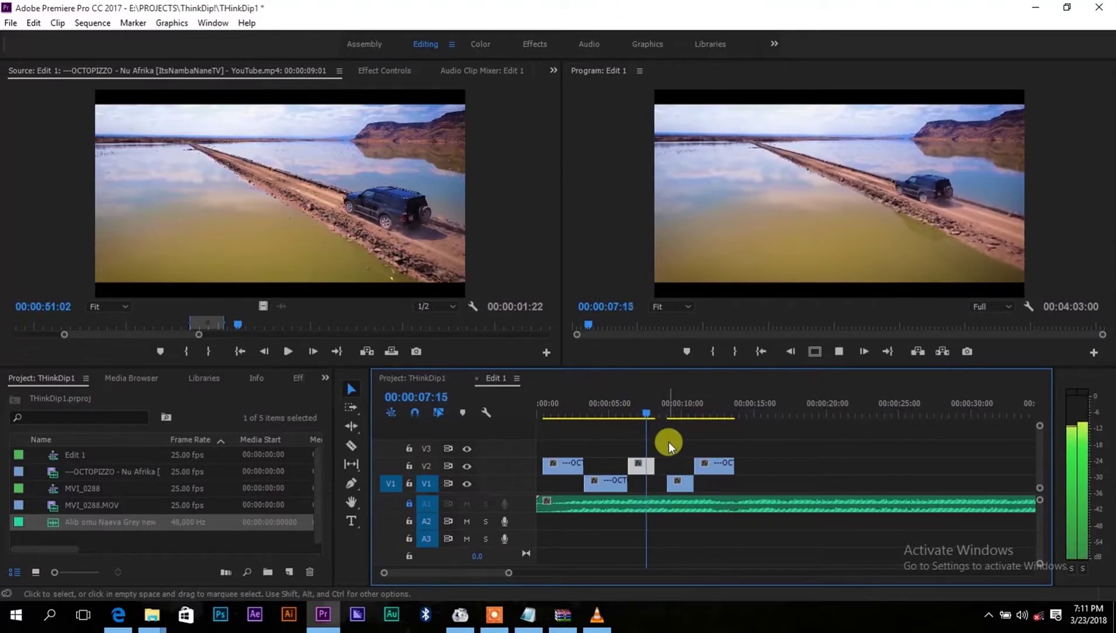
left_click_drag(642, 464, 649, 468)
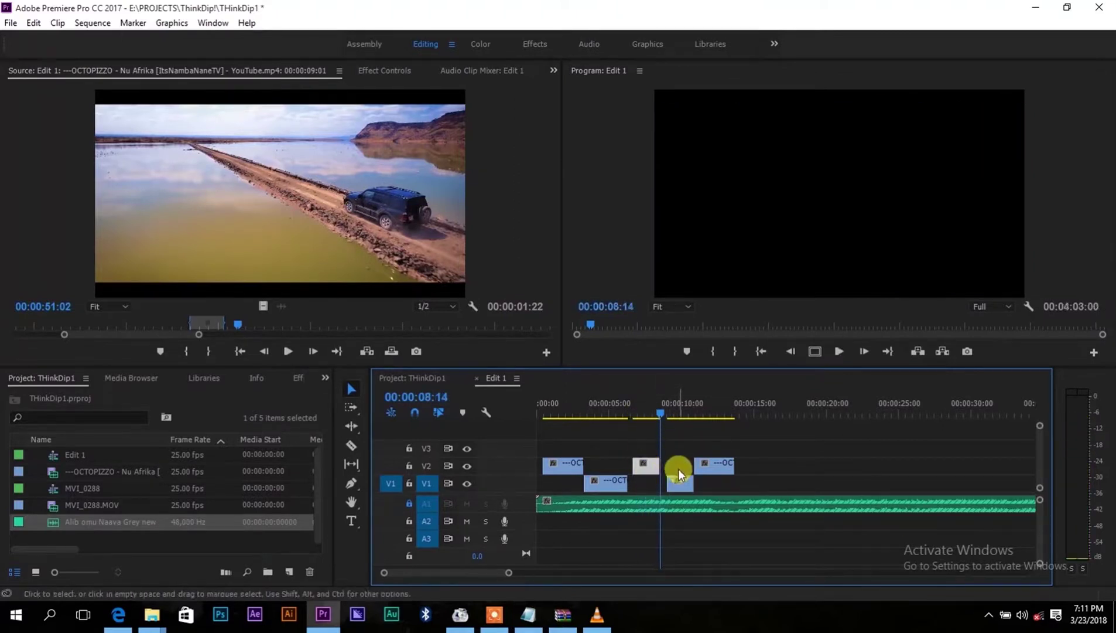
Step: Check the shots after the short V2 clip and delete the short V1 clip that repeats the car on the causeway
key("space")
key("space")
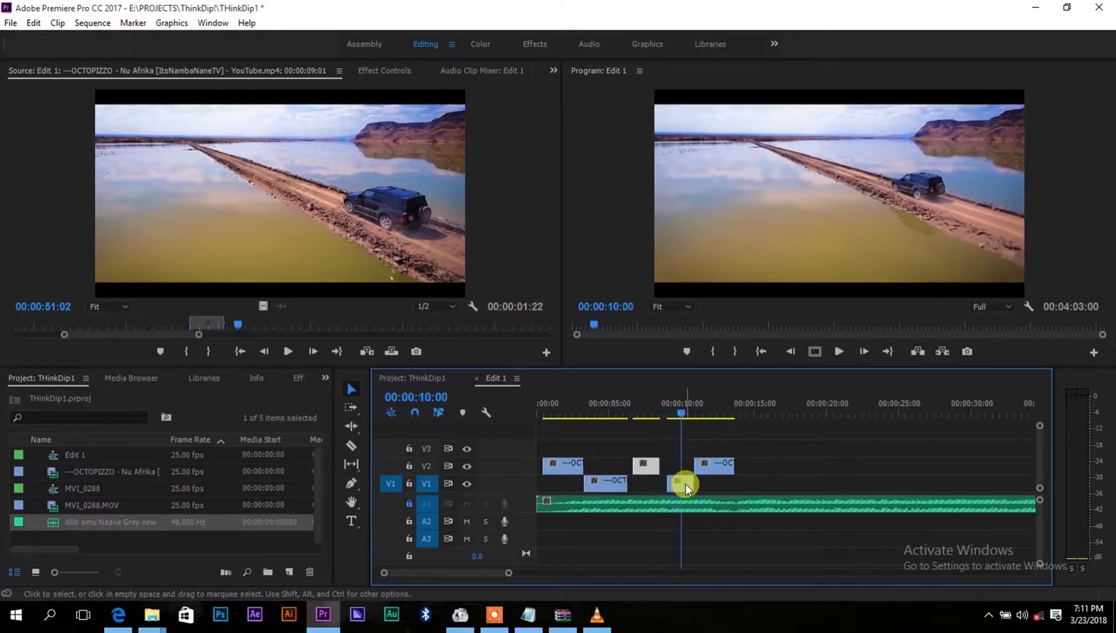
left_click(645, 408)
key("space")
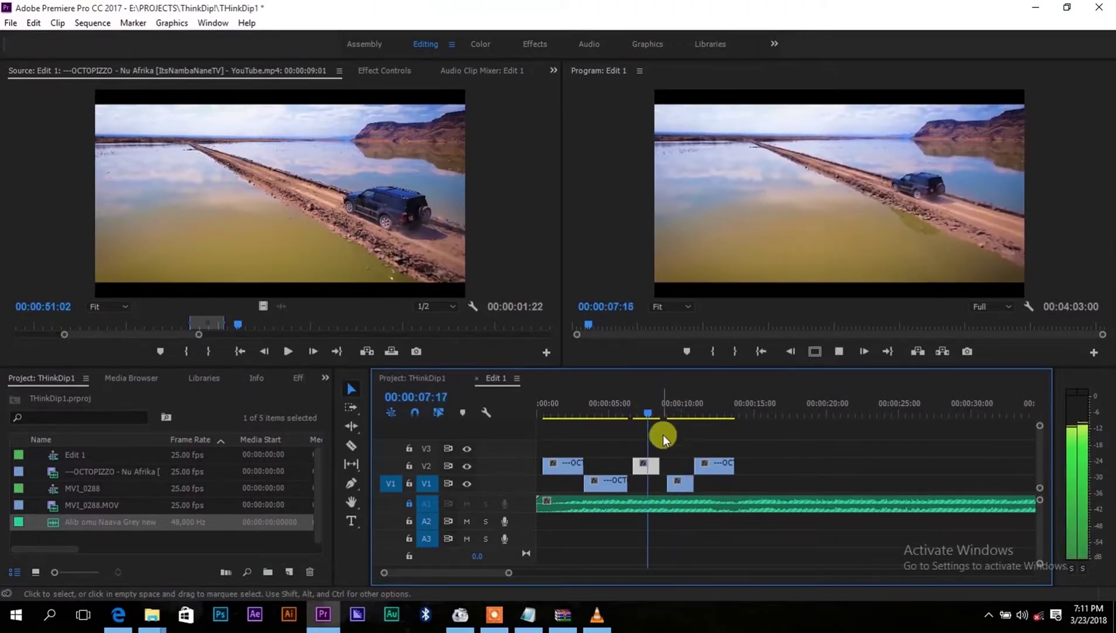
key("space")
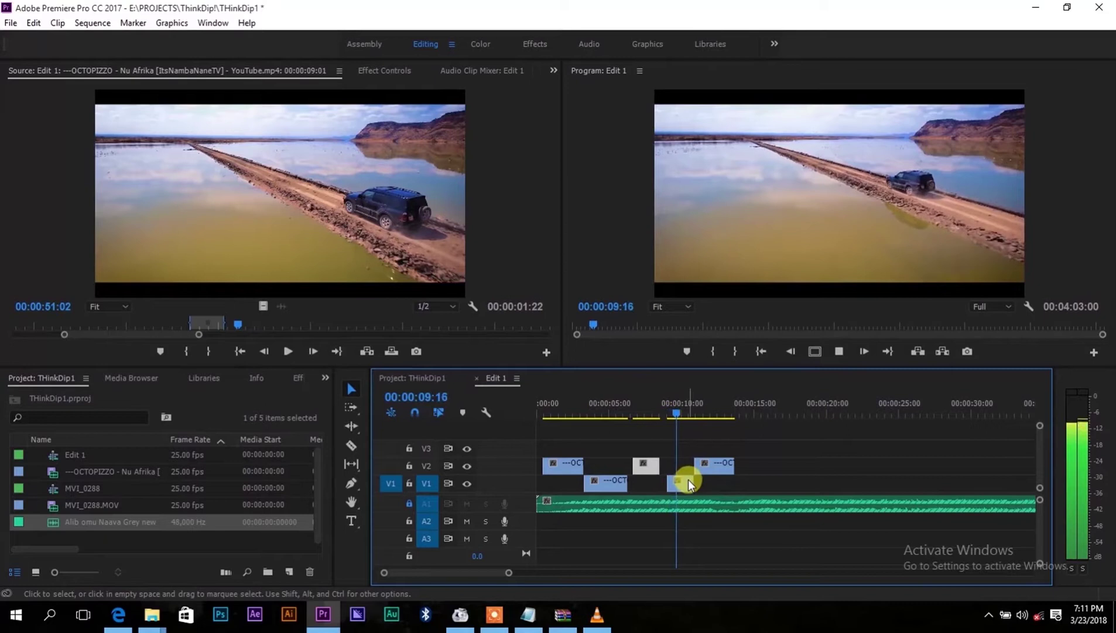
left_click(687, 481)
key("Delete")
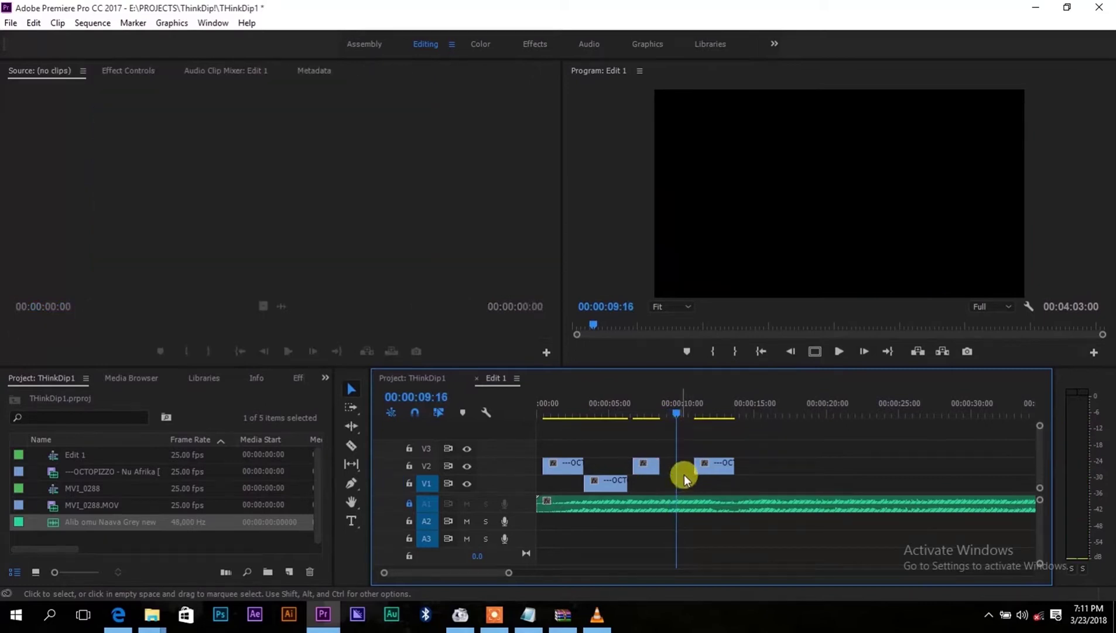
Step: Move the last V2 clip onto V1 directly after the short V2 clip and preview the cut
left_click(719, 469)
left_click_drag(717, 477, 689, 481)
left_click(654, 415)
left_click(659, 414)
key("space")
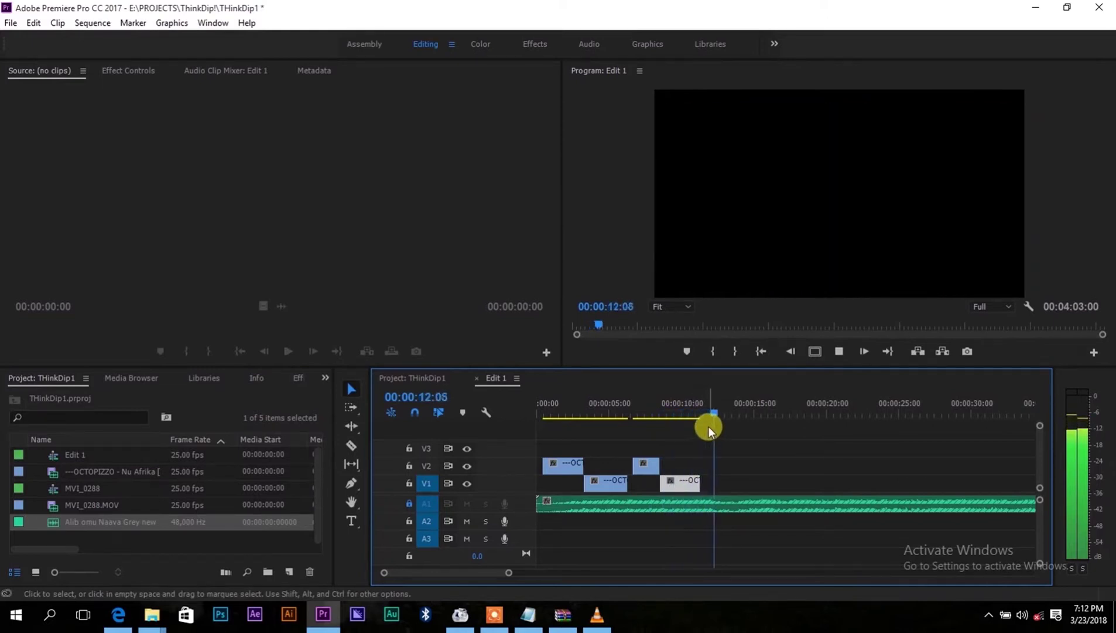
Step: Play back the sequence from the painted wall clip and from the start to check the cuts against the song
key("space")
left_click(609, 407)
key("space")
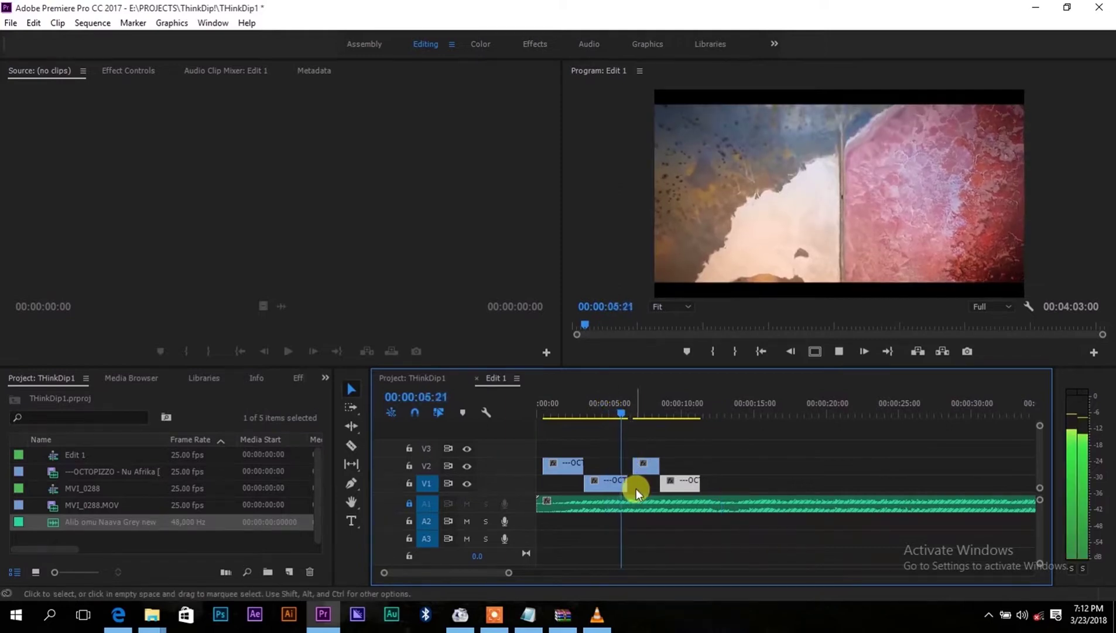
left_click_drag(636, 485, 627, 485)
left_click_drag(612, 408, 527, 417)
key("space")
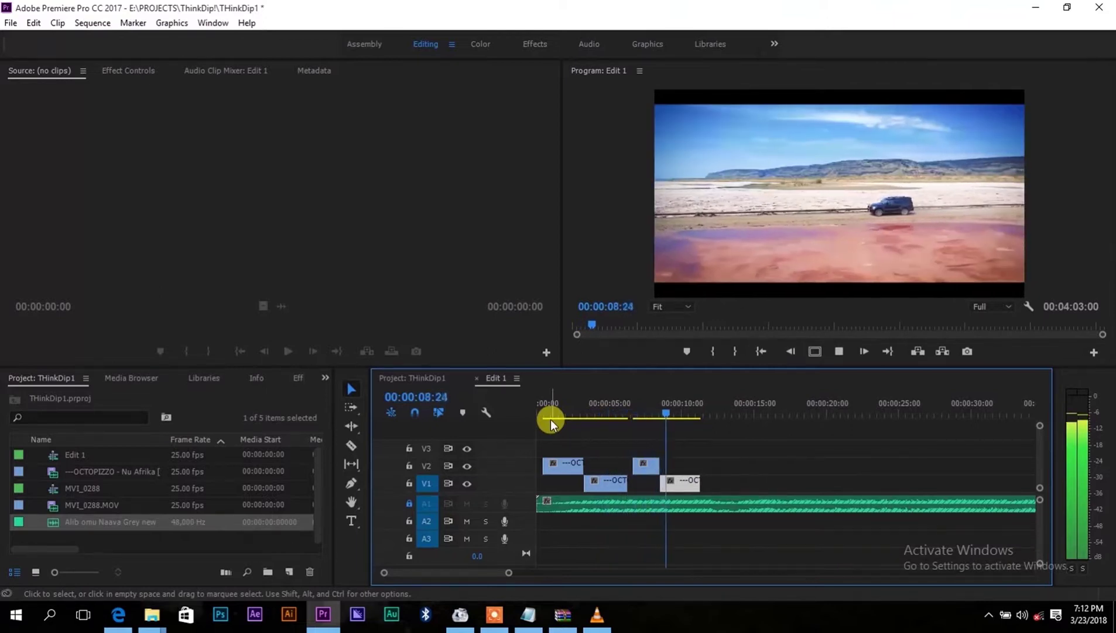
key("space")
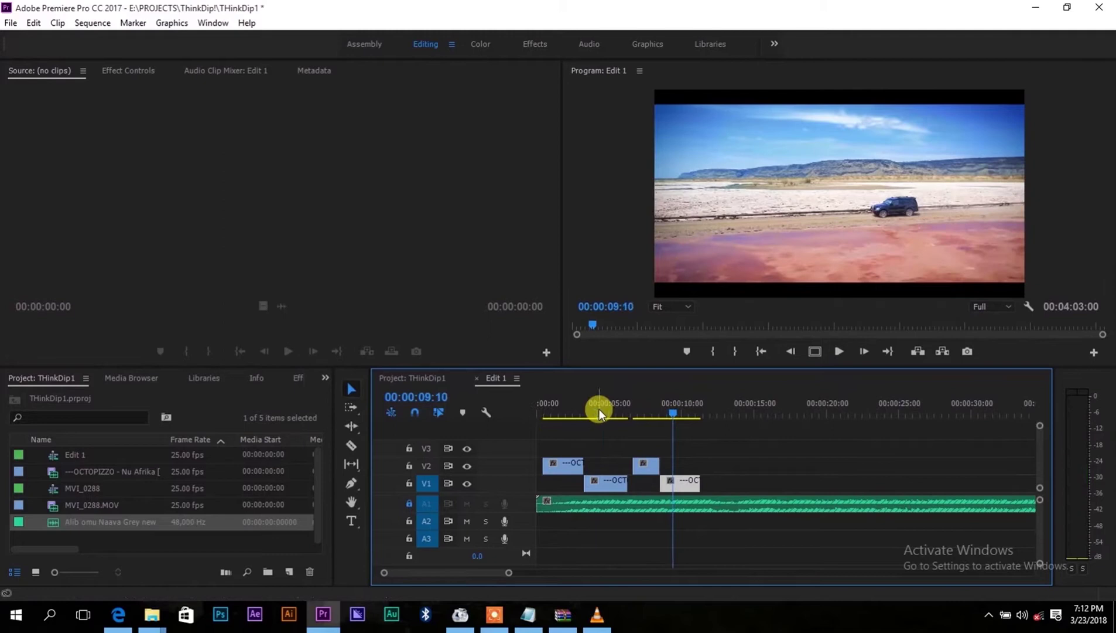
Step: Preview the gap after the painted wall clip on V1 and extend the clip's end to meet the short V2 clip
left_click(599, 409)
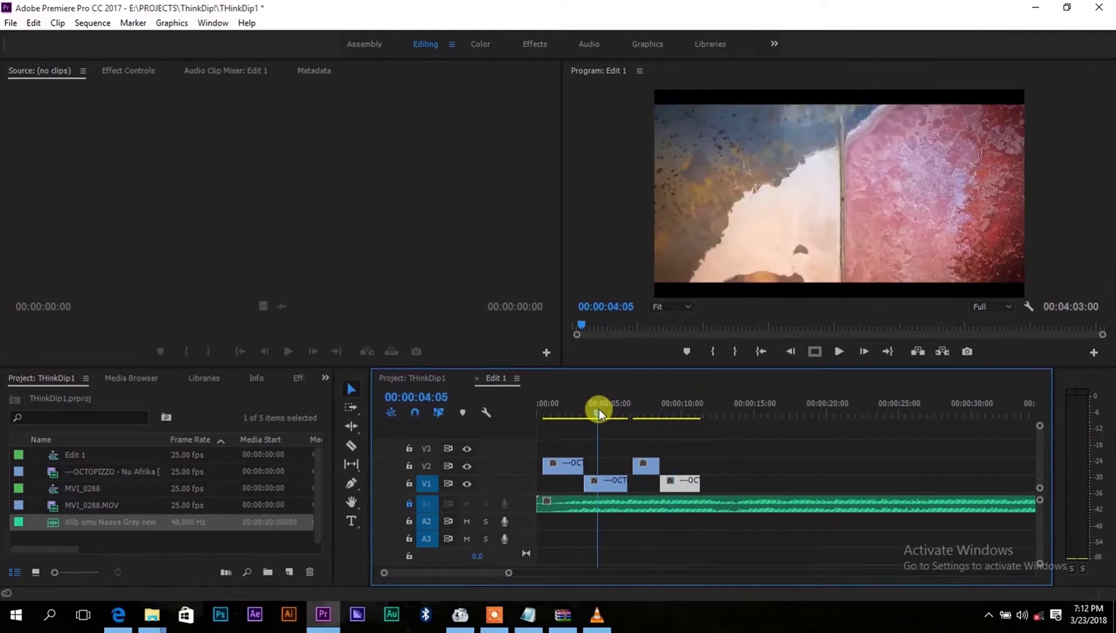
key("space")
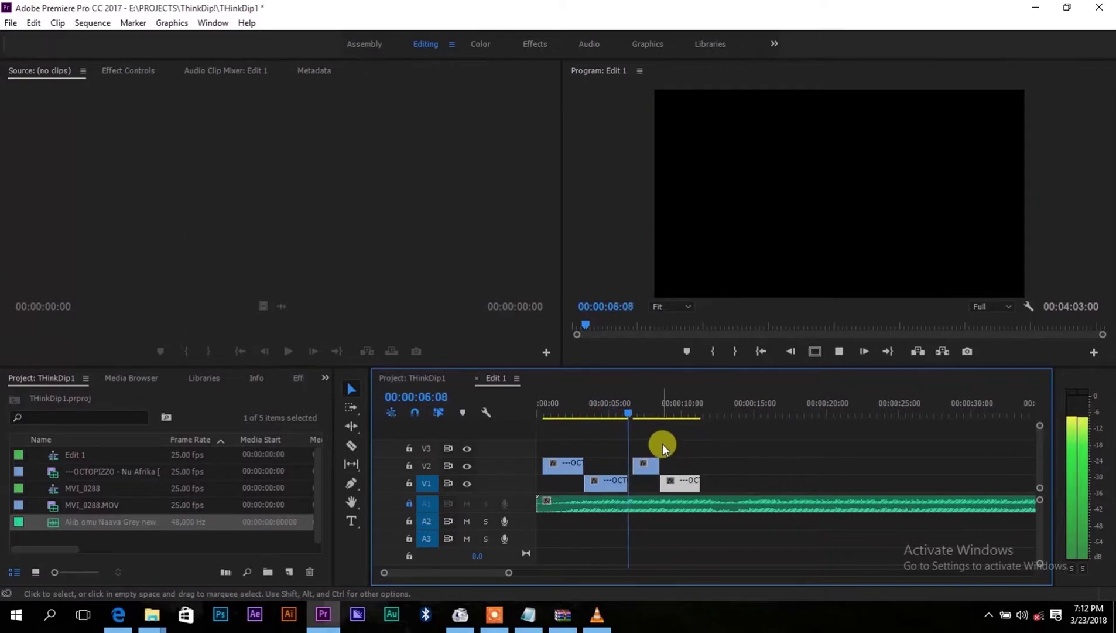
key("space")
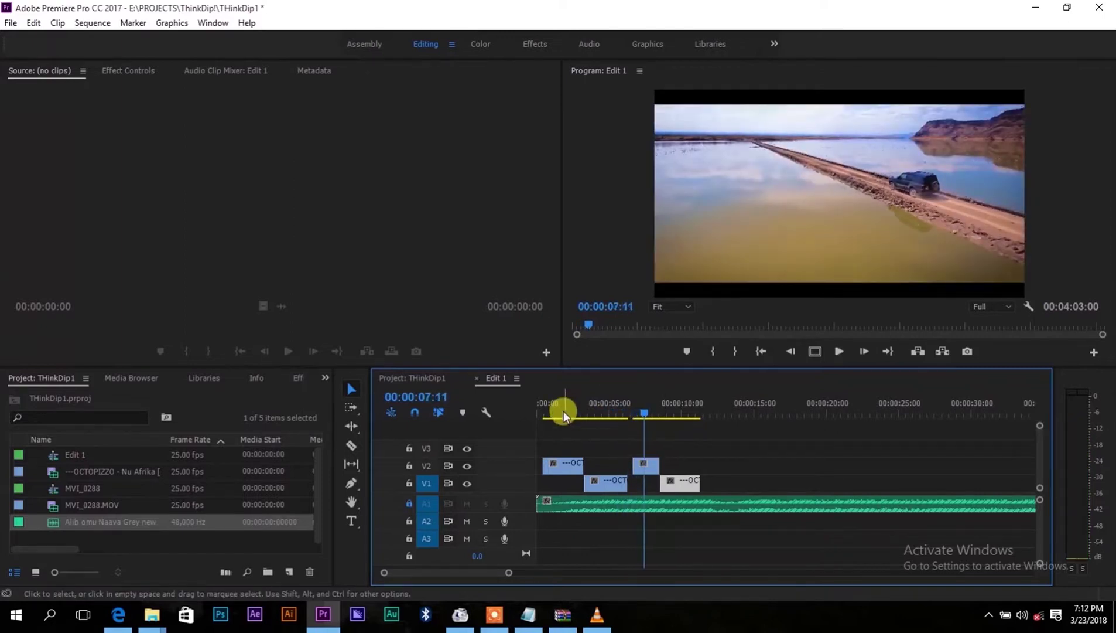
left_click_drag(563, 410, 529, 412)
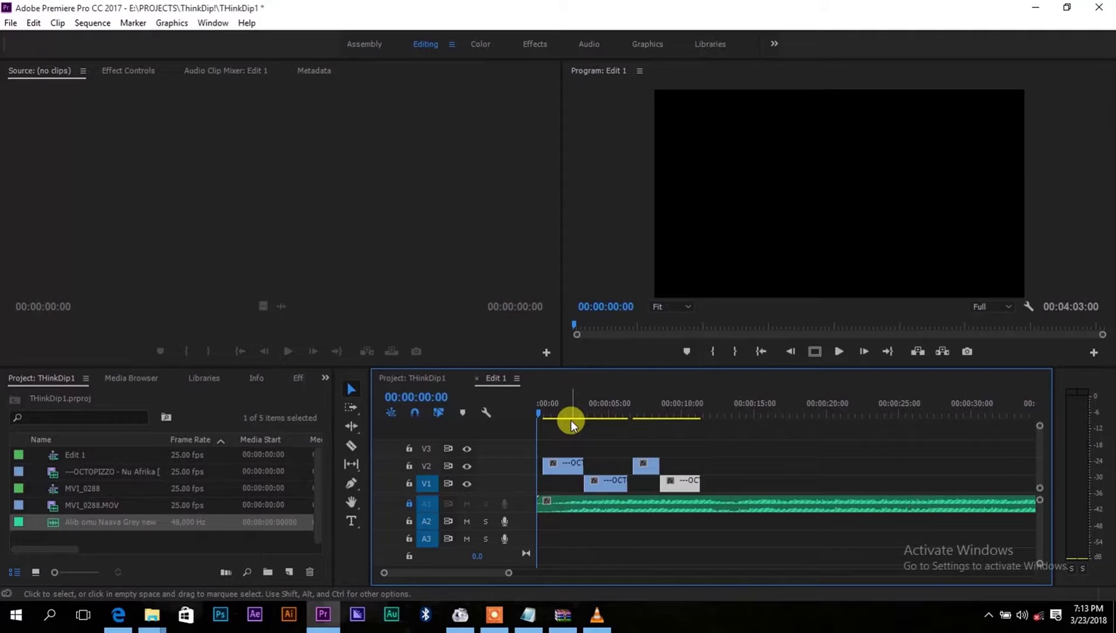
left_click(630, 483)
left_click(630, 483)
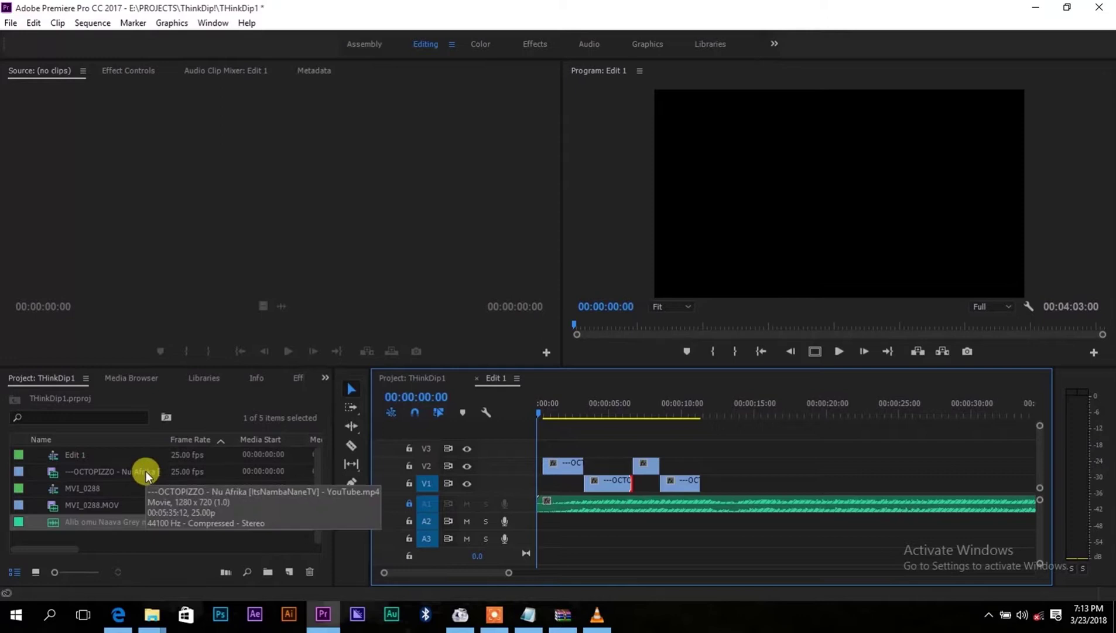
Step: Find the Dip to Black transition by searching for "dip", apply it to the start of the first V2 clip and preview the fade
left_click(62, 416)
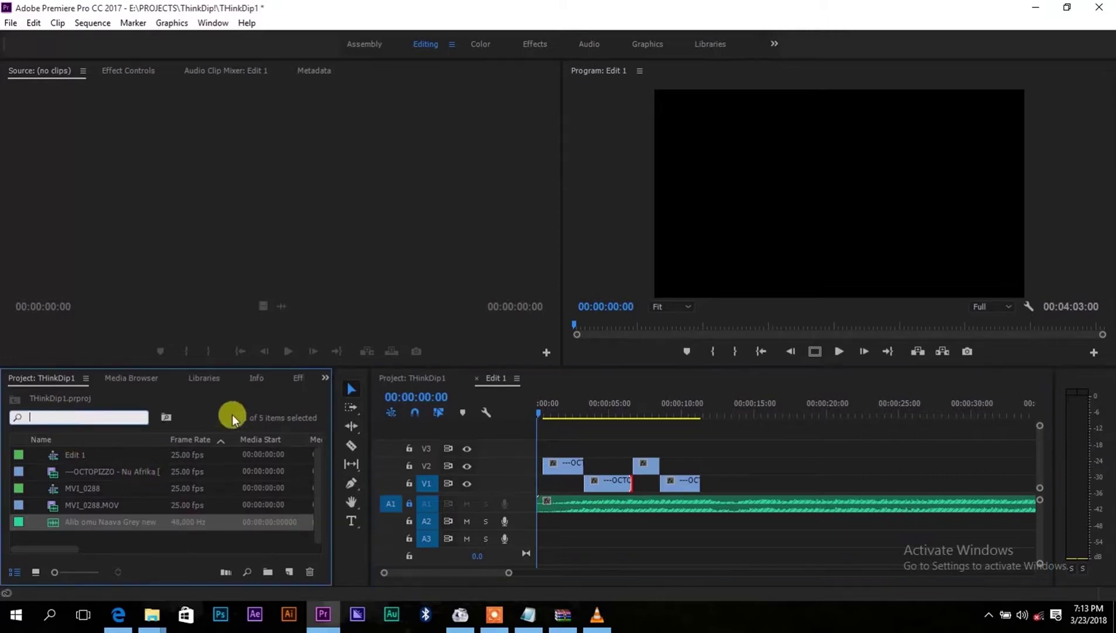
left_click(298, 378)
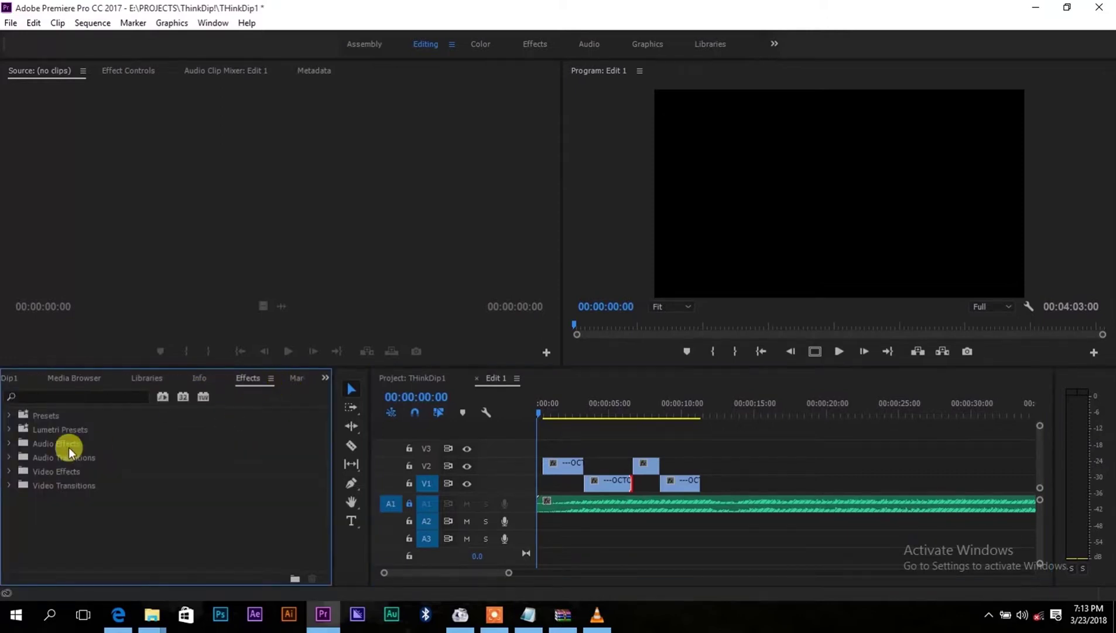
left_click(40, 395)
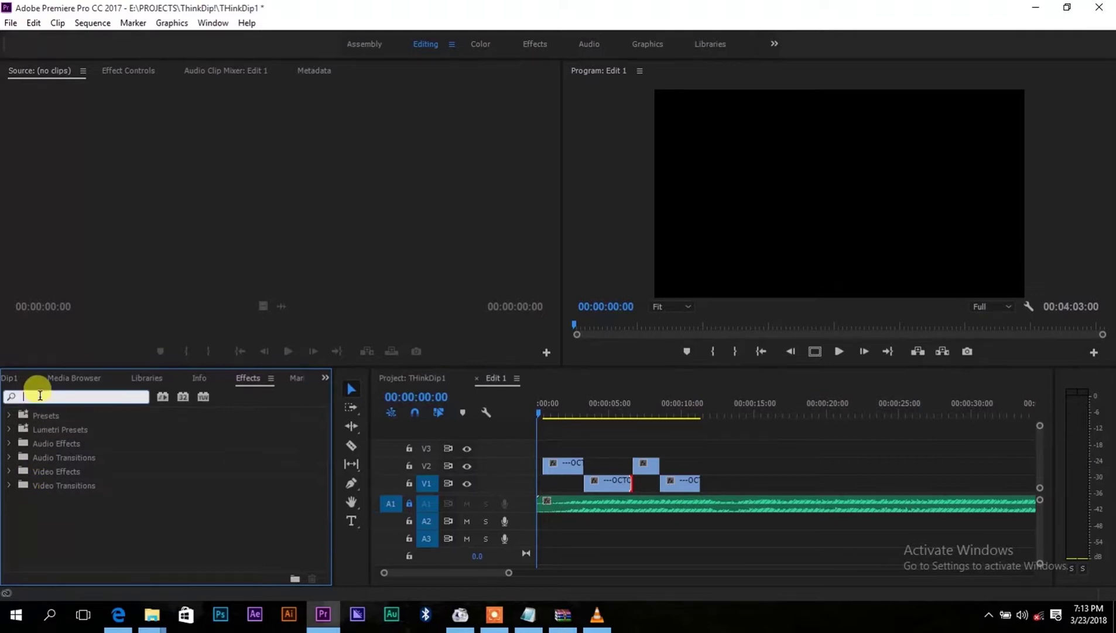
type("dip")
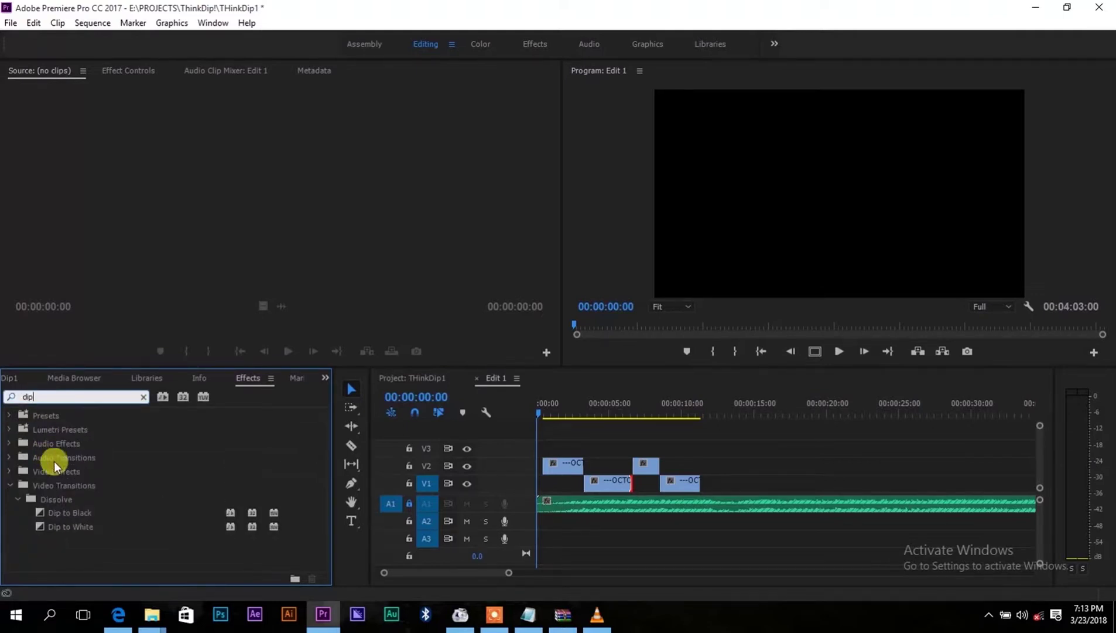
left_click_drag(76, 515, 548, 467)
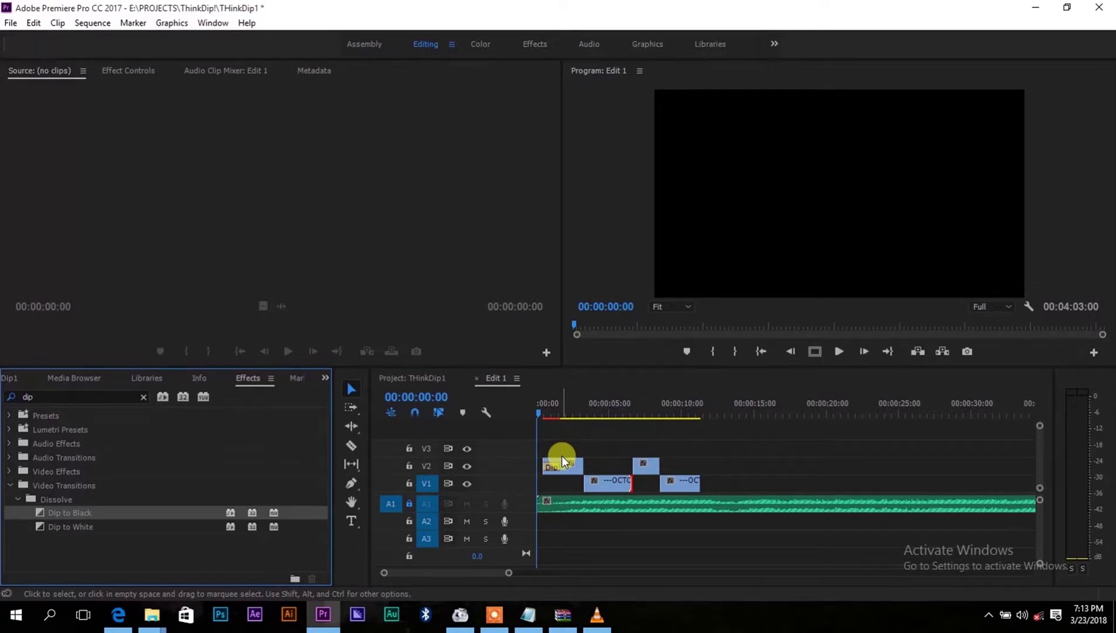
key("space")
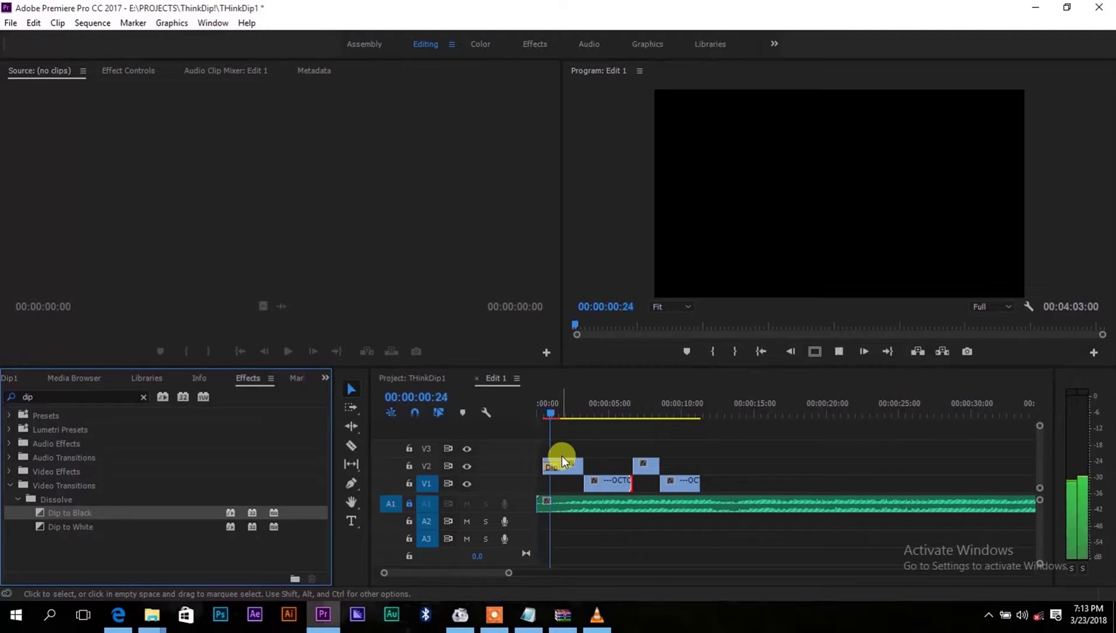
key("space")
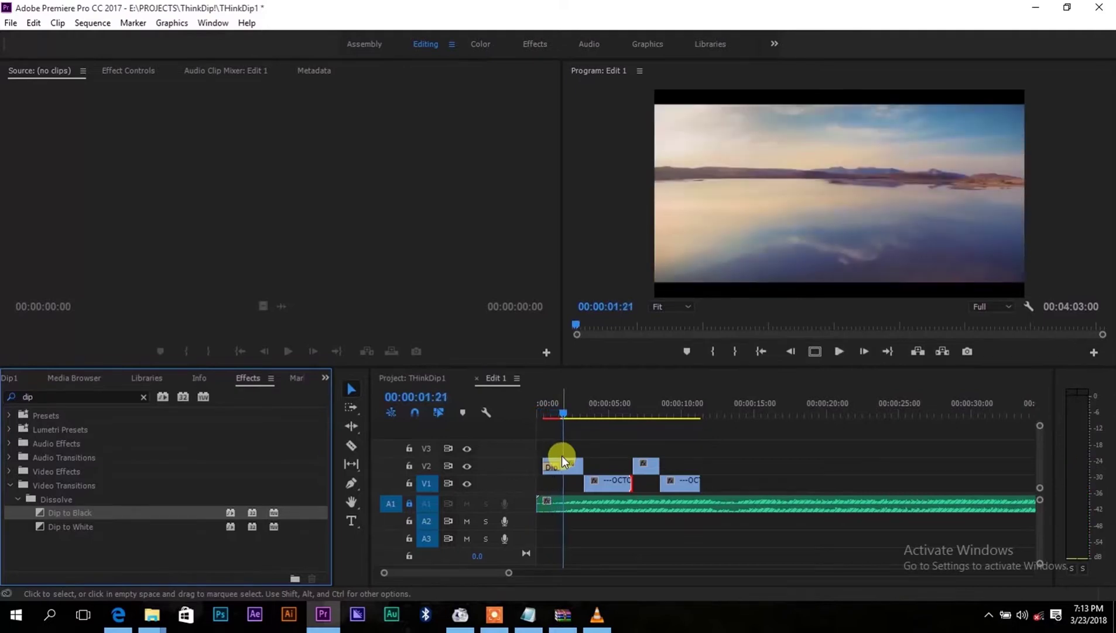
Step: Play the edit from the start to review the opening fade and cuts, and bring back the project's media list with the playhead near the start
left_click(539, 408)
key("space")
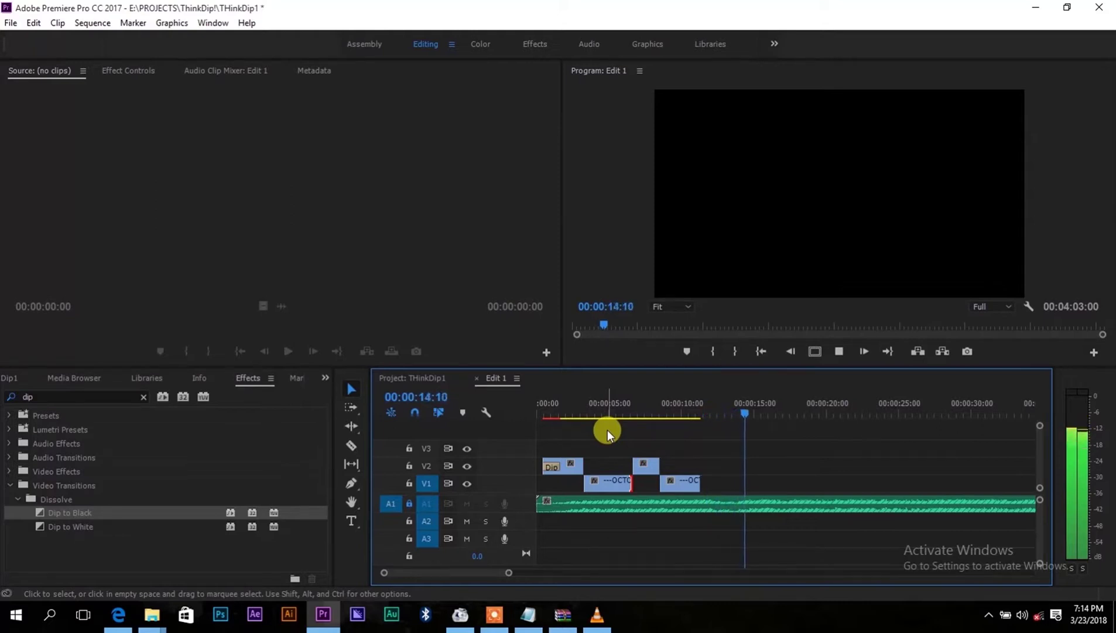
key("space")
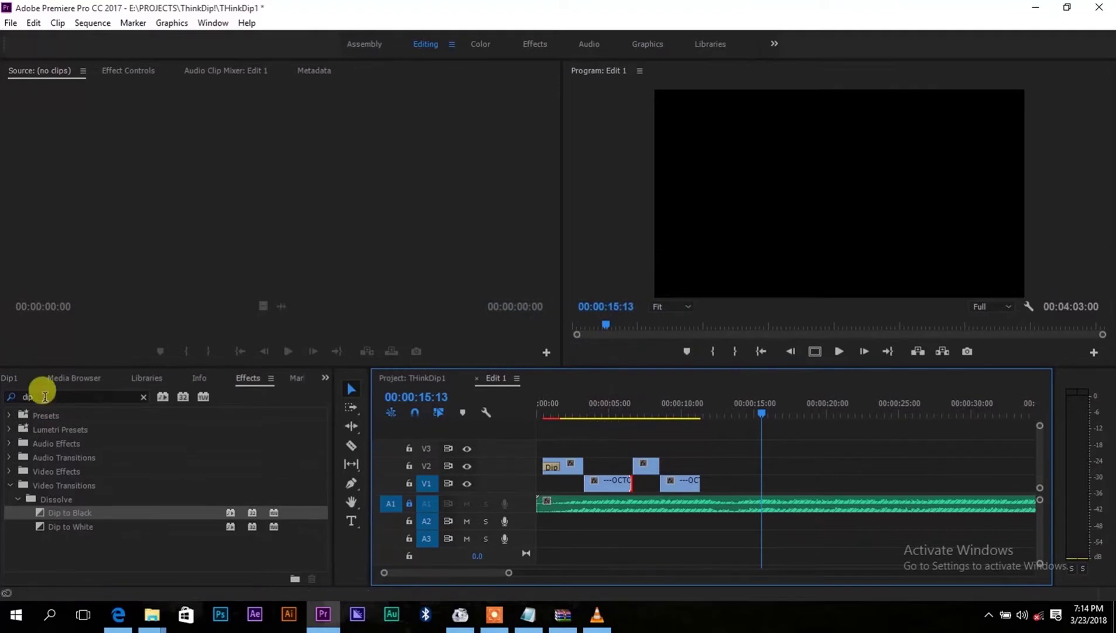
left_click(8, 378)
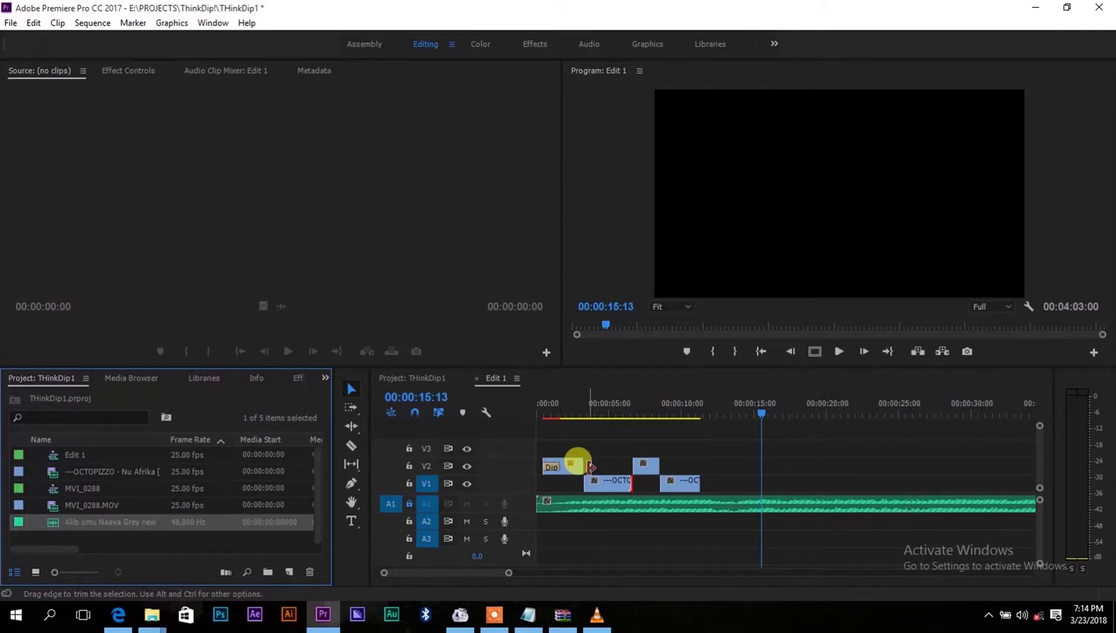
left_click_drag(558, 407, 544, 411)
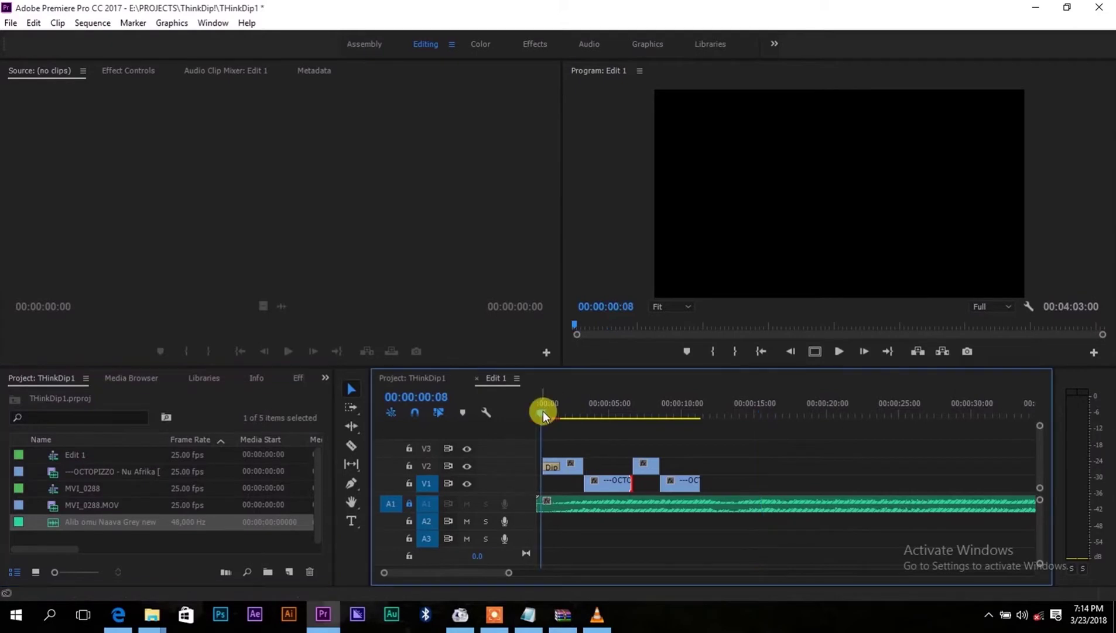